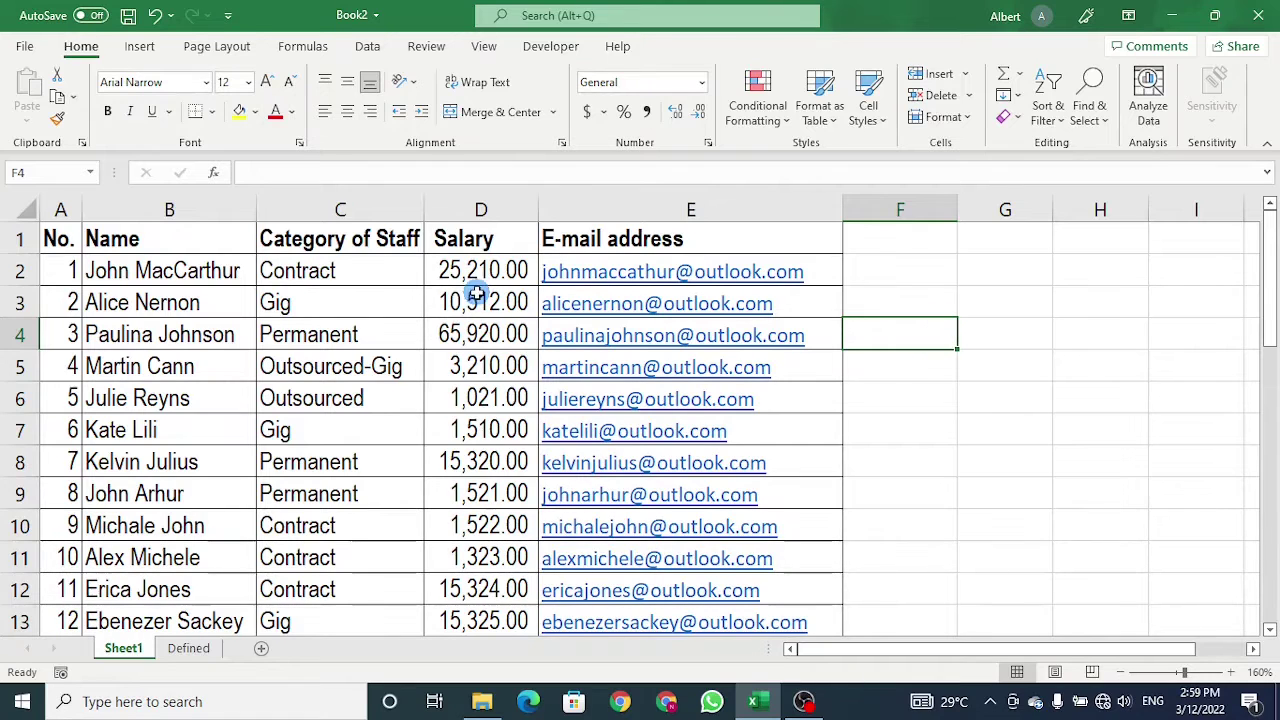
# Examine the category, salary and e-mail columns of the staff list on Sheet1.
pyautogui.click(234, 208)
pyautogui.click(320, 200)
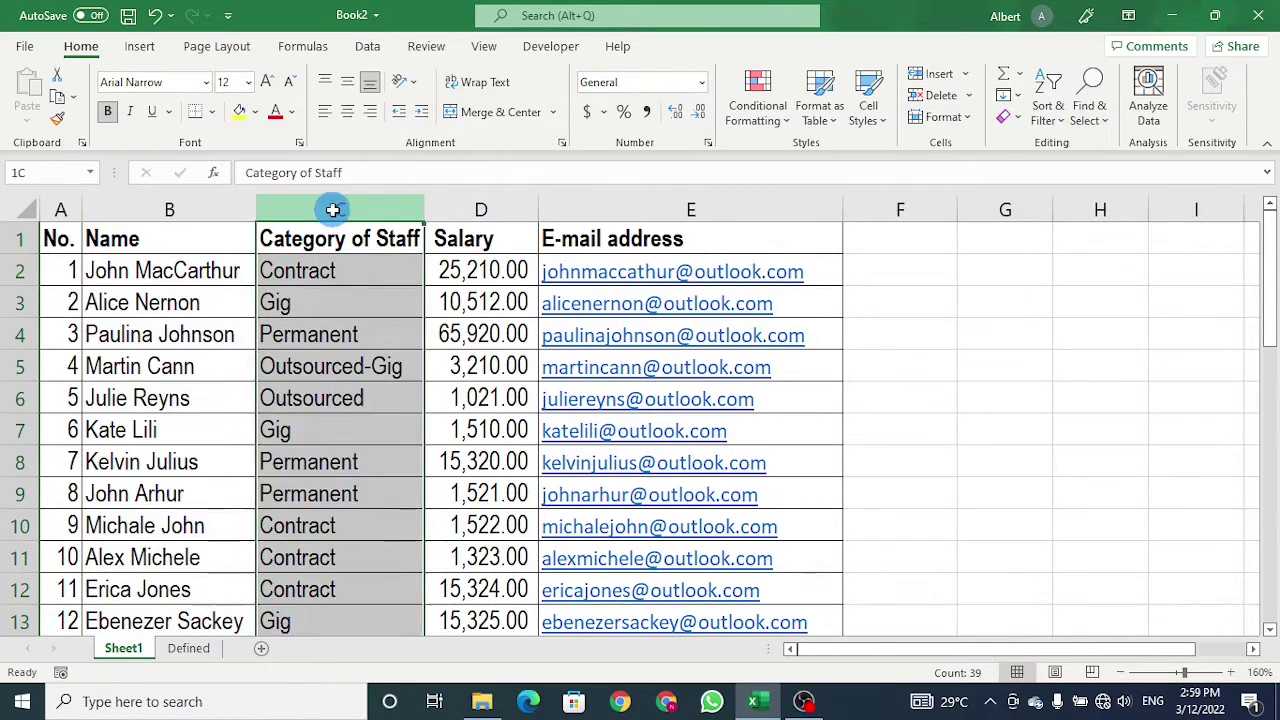
pyautogui.click(446, 209)
pyautogui.click(563, 212)
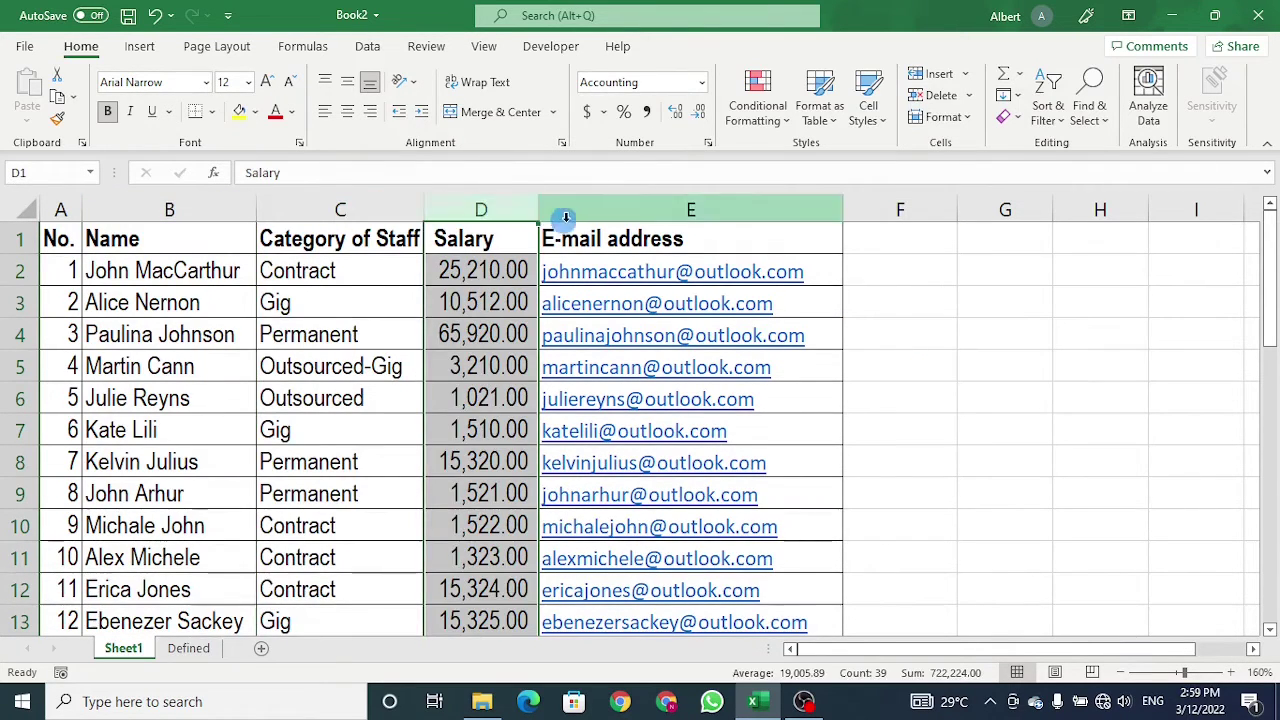
pyautogui.click(505, 233)
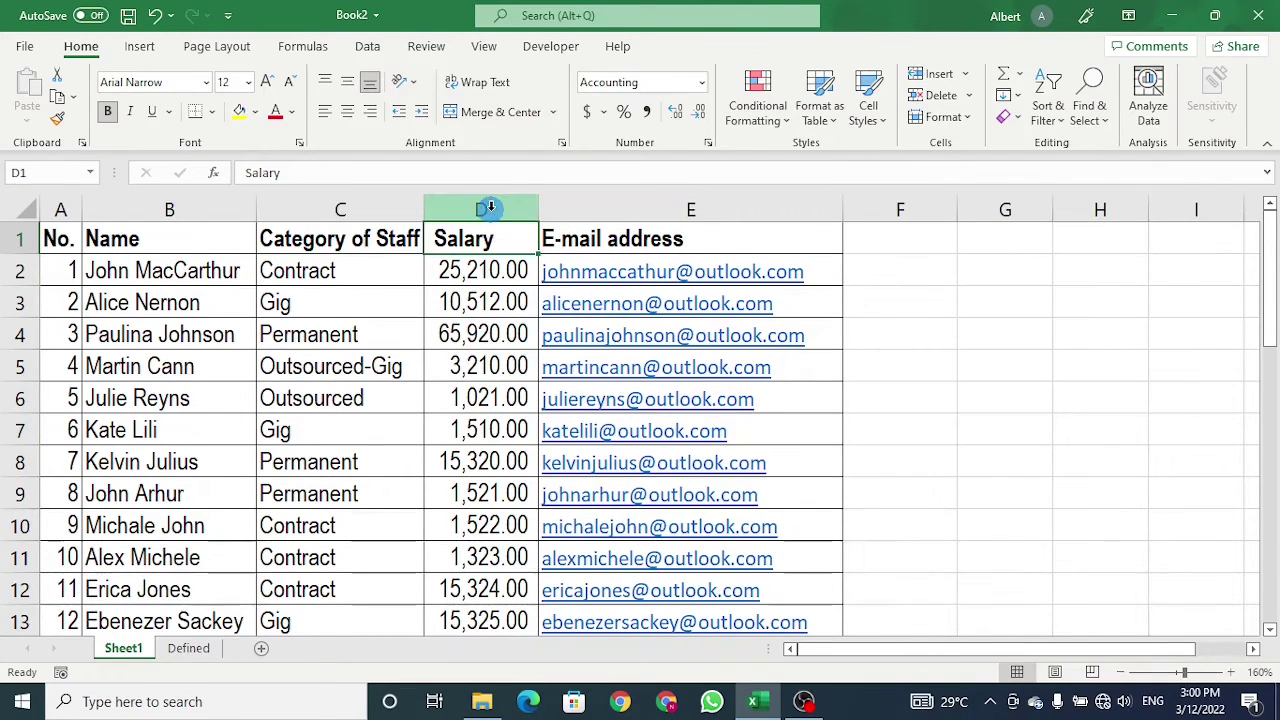
pyautogui.click(490, 207)
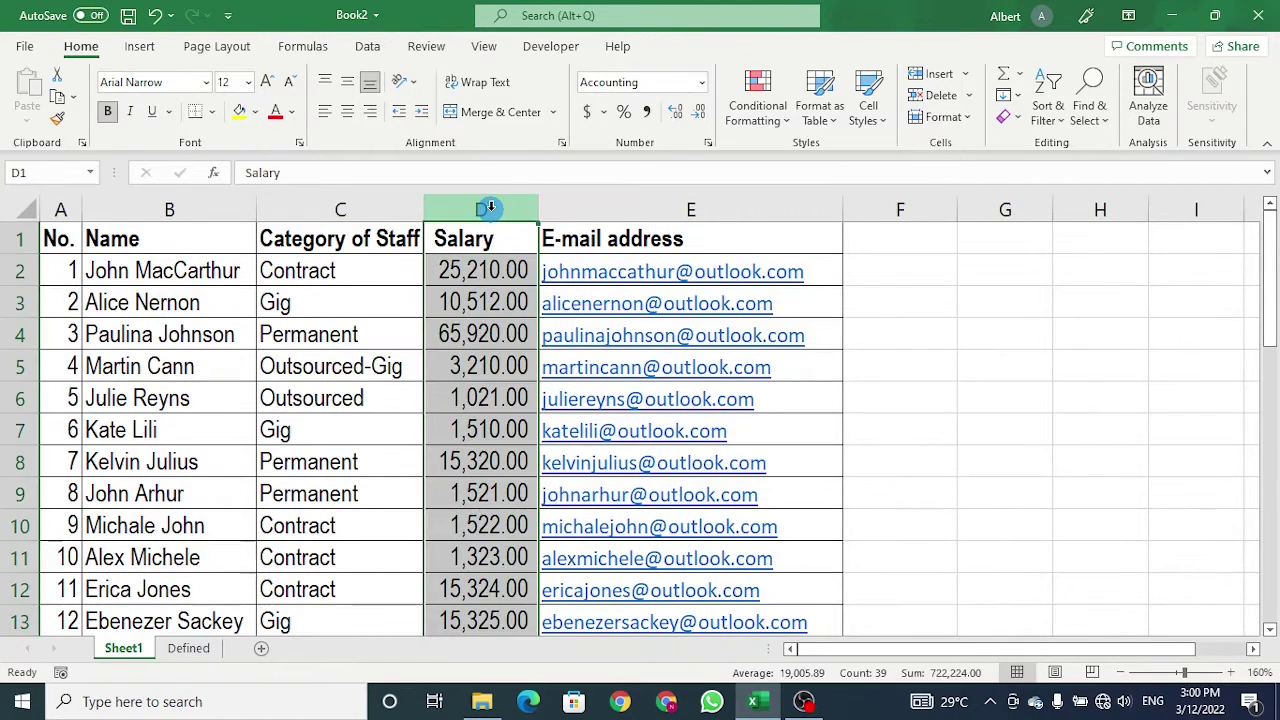
pyautogui.click(477, 270)
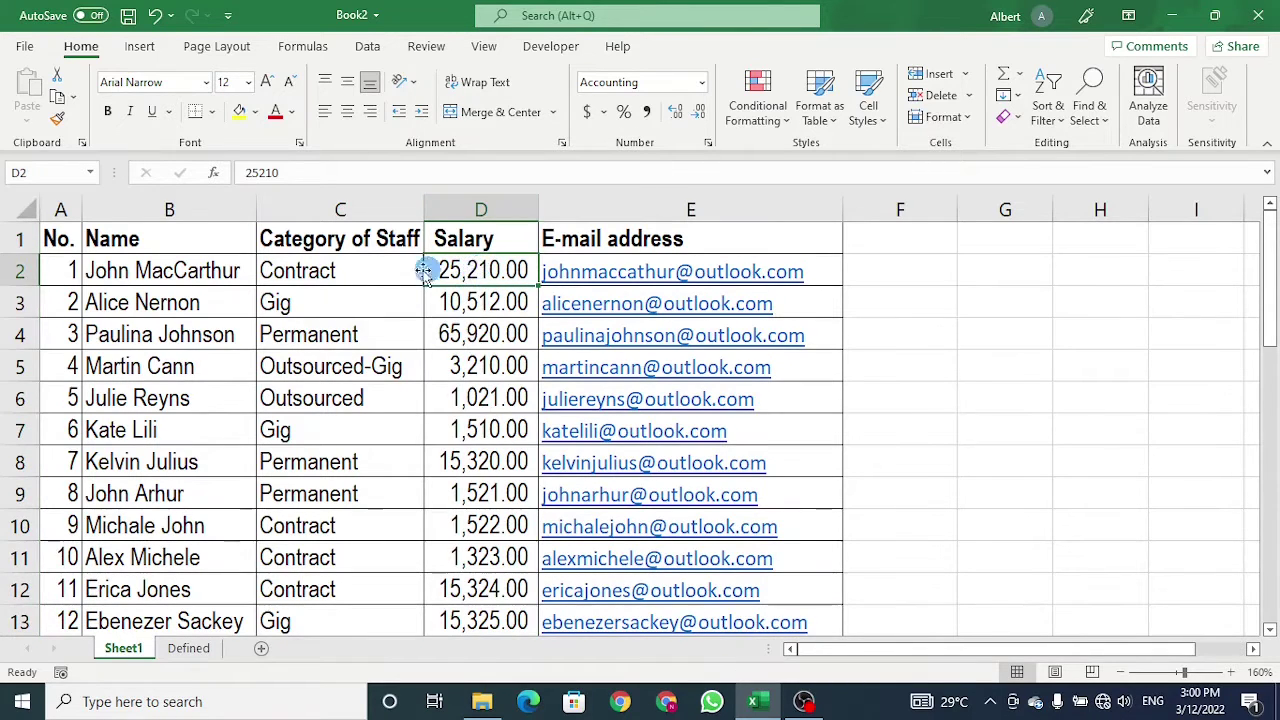
pyautogui.click(361, 271)
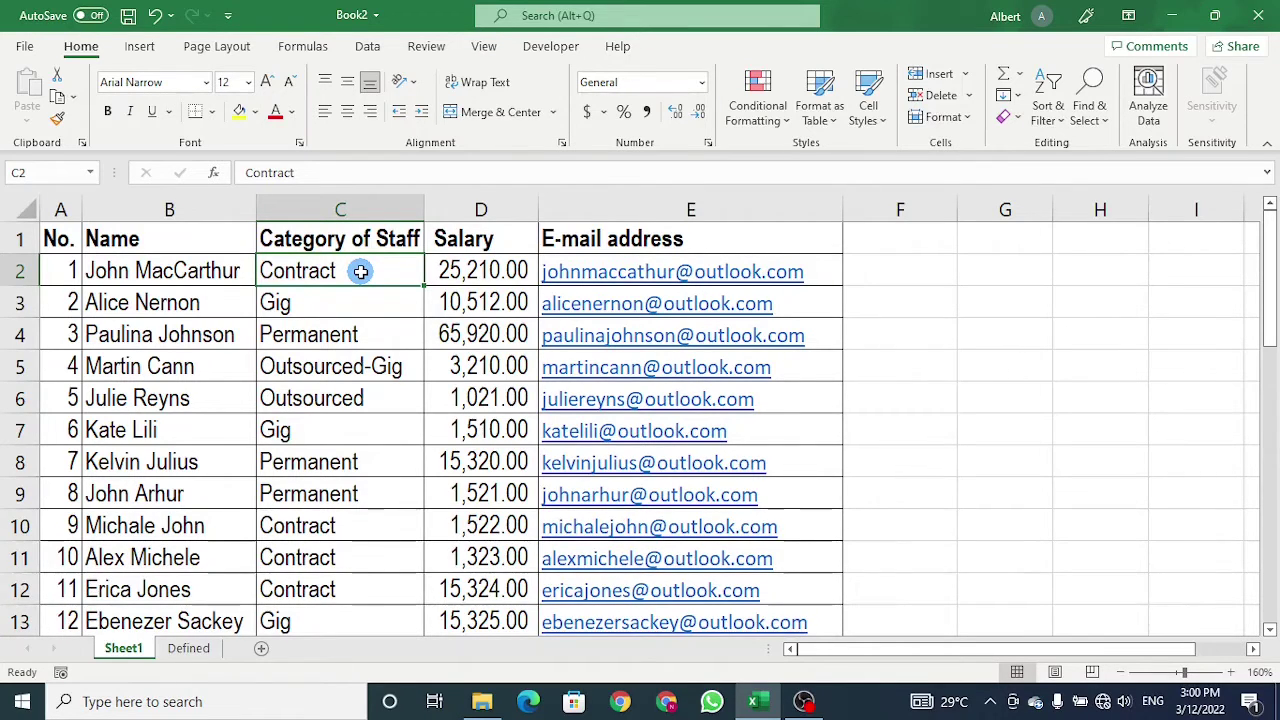
# Copy the Category of Staff header from C1 into G1 and fit column G's width to it.
pyautogui.click(361, 238)
pyautogui.hotkey('ctrl', 'c')
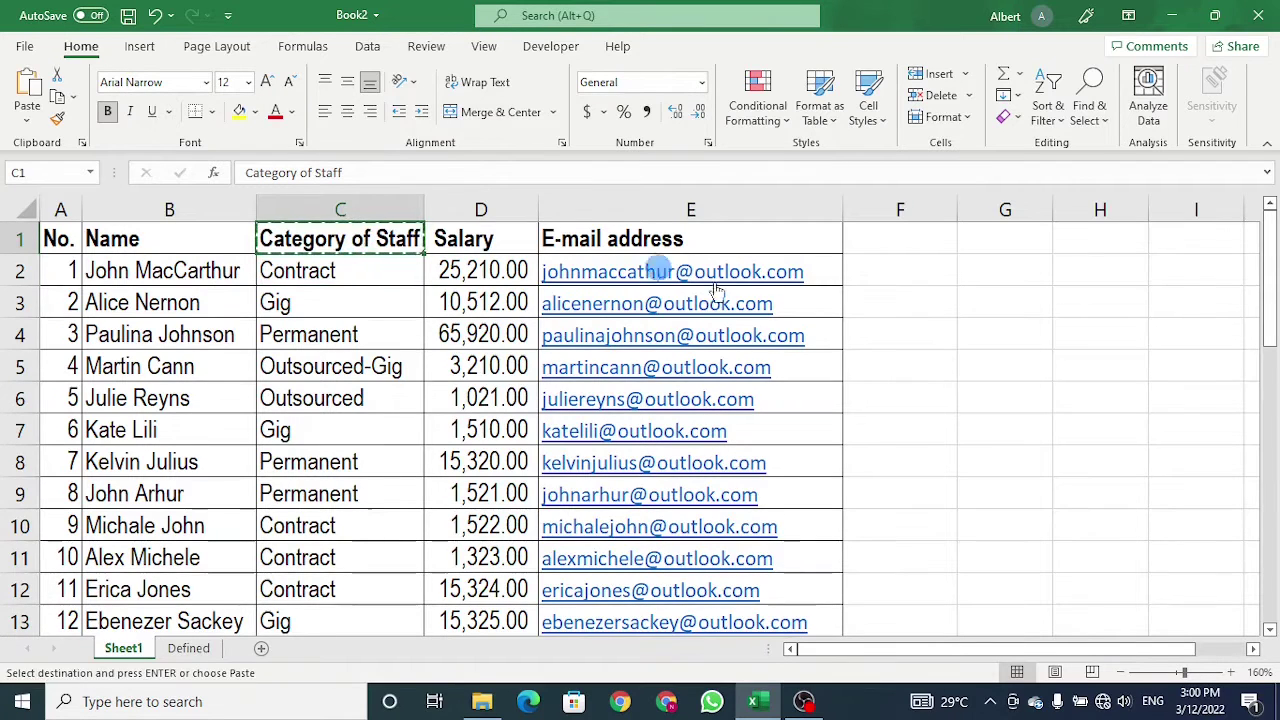
pyautogui.click(996, 233)
pyautogui.hotkey('ctrl', 'v')
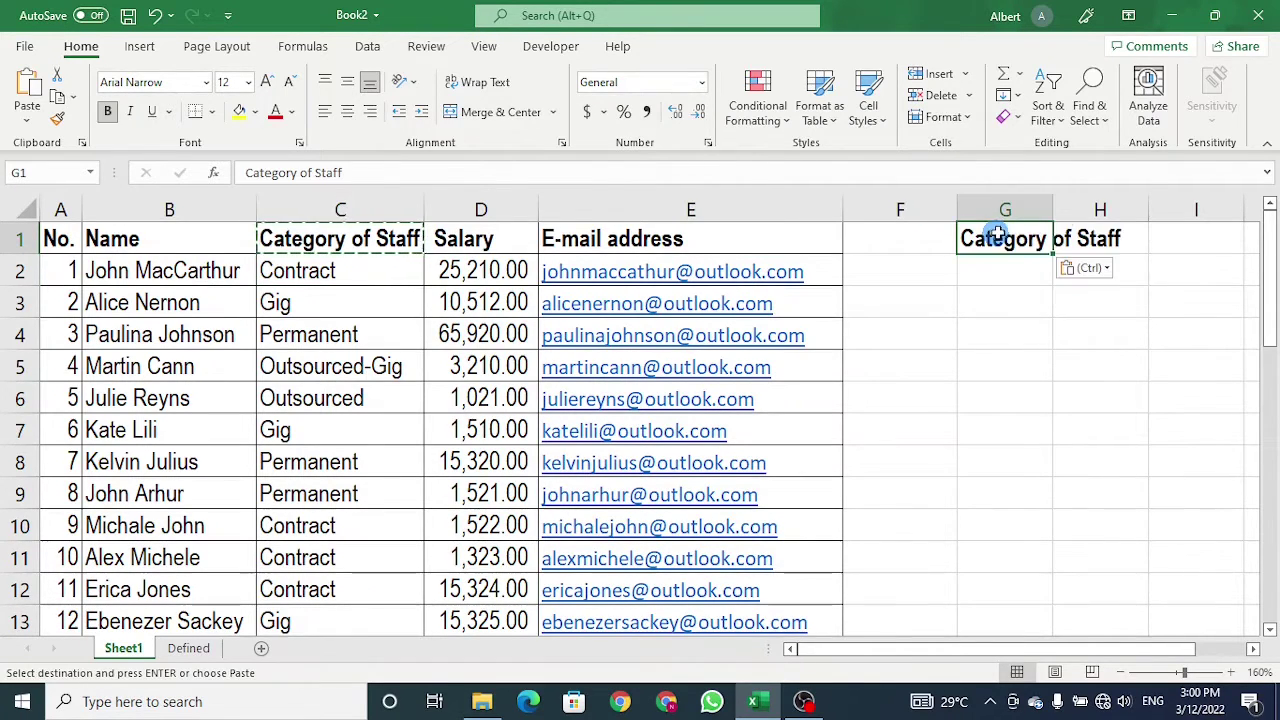
pyautogui.doubleClick(1054, 211)
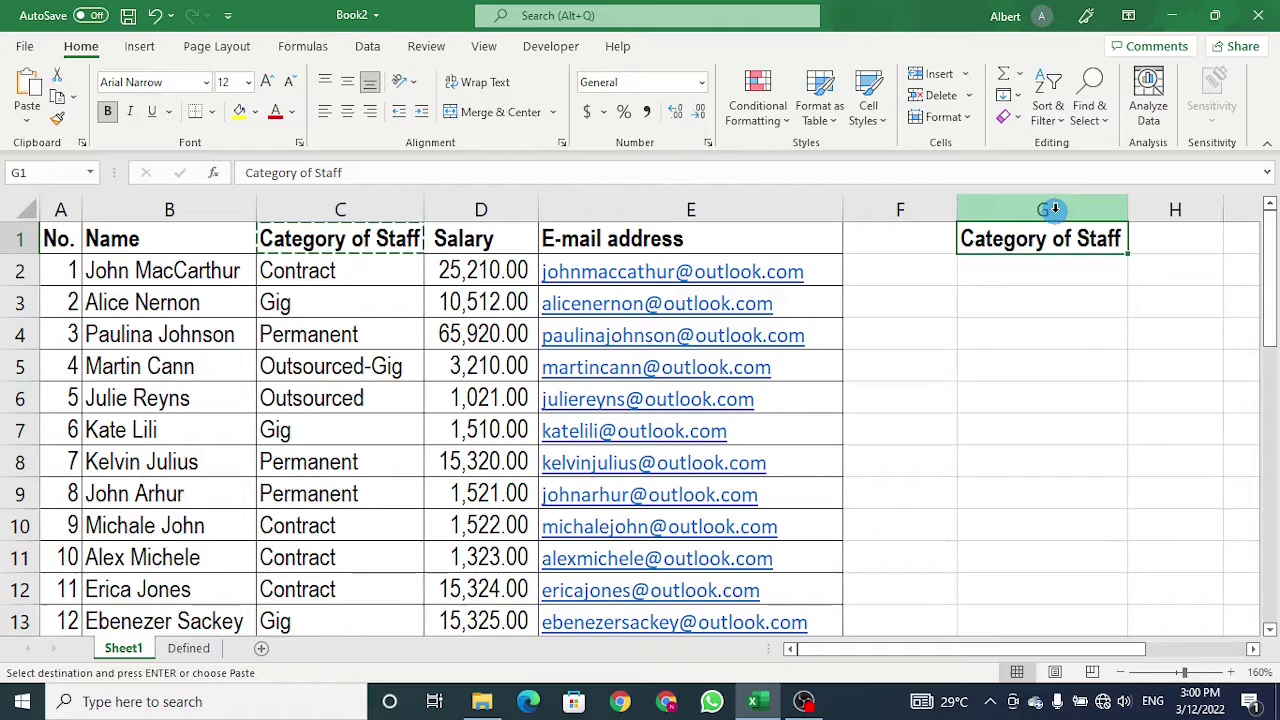
pyautogui.press('Escape')
# Enter the wildcard criterion Contract* in cell G2, under the copied Category of Staff header.
pyautogui.click(1006, 268)
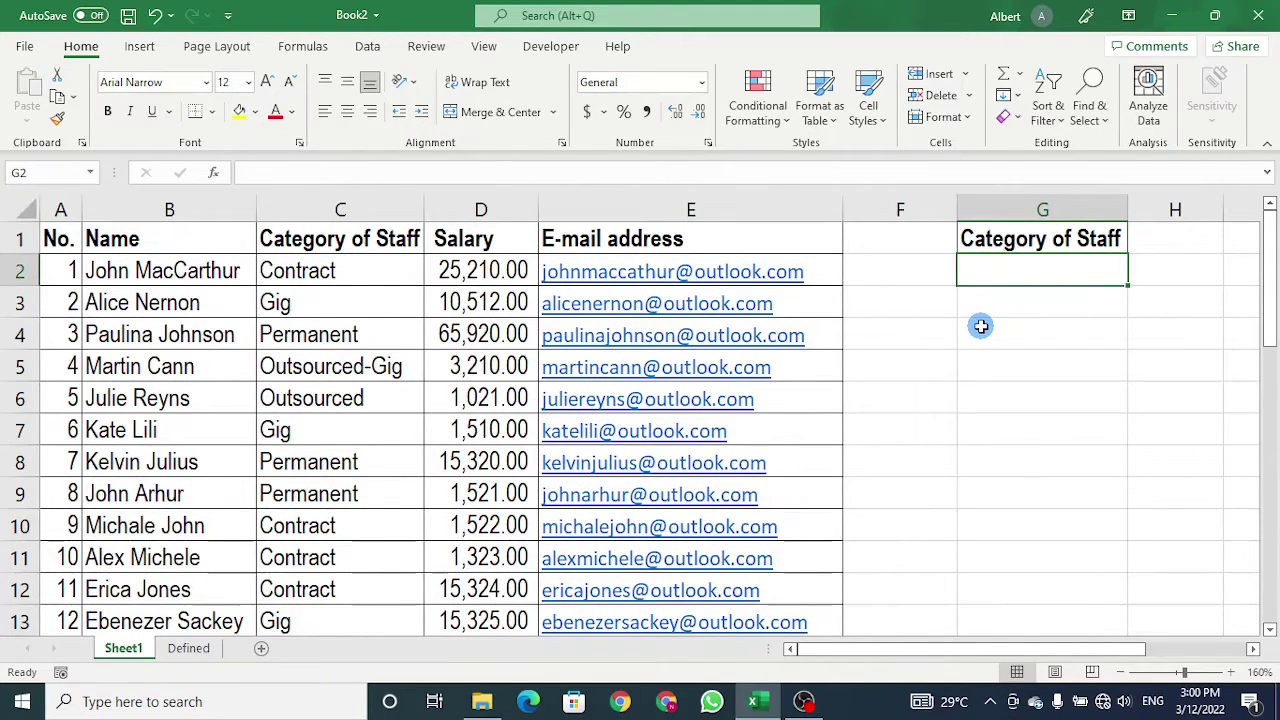
pyautogui.write('Contrc')
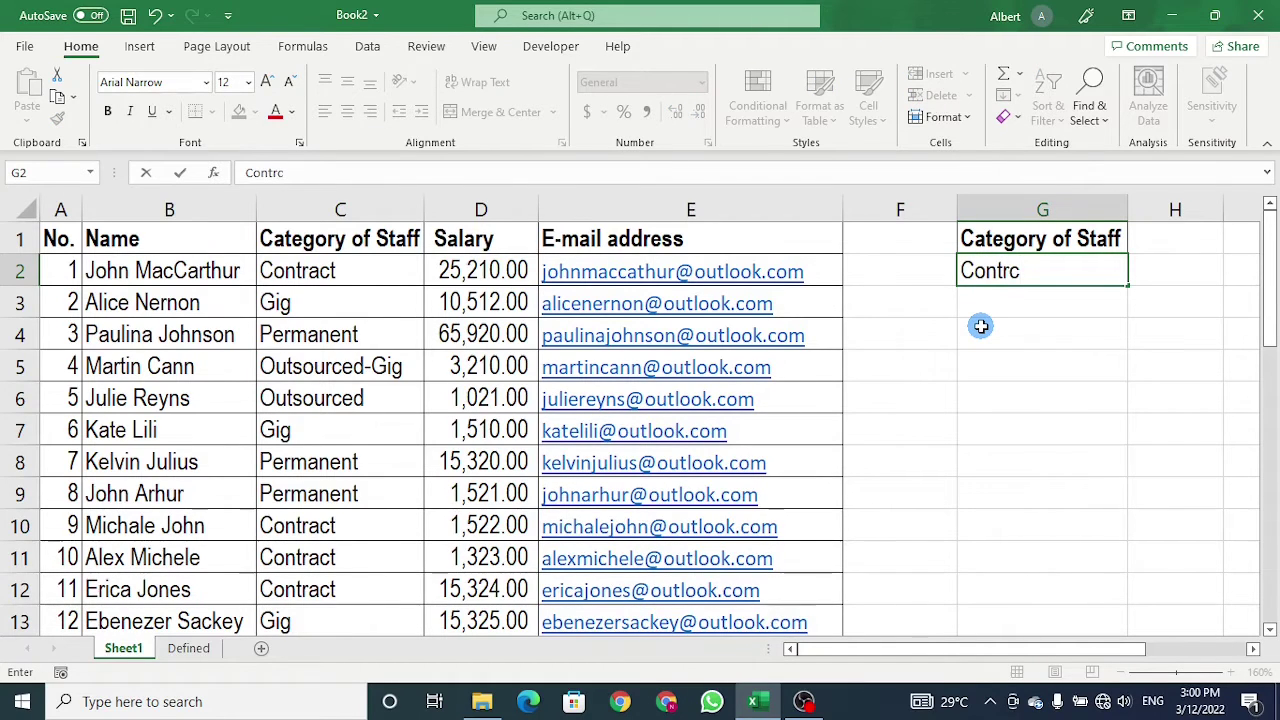
pyautogui.press('BackSpace')
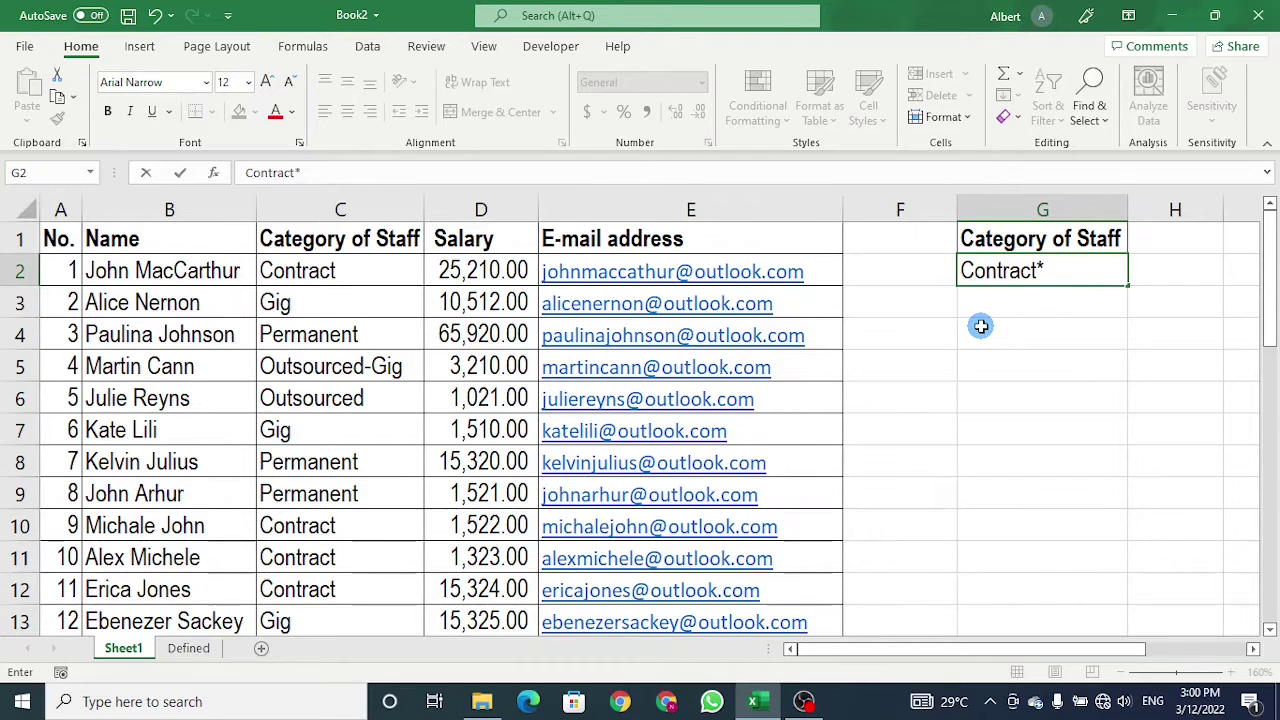
pyautogui.press('Return')
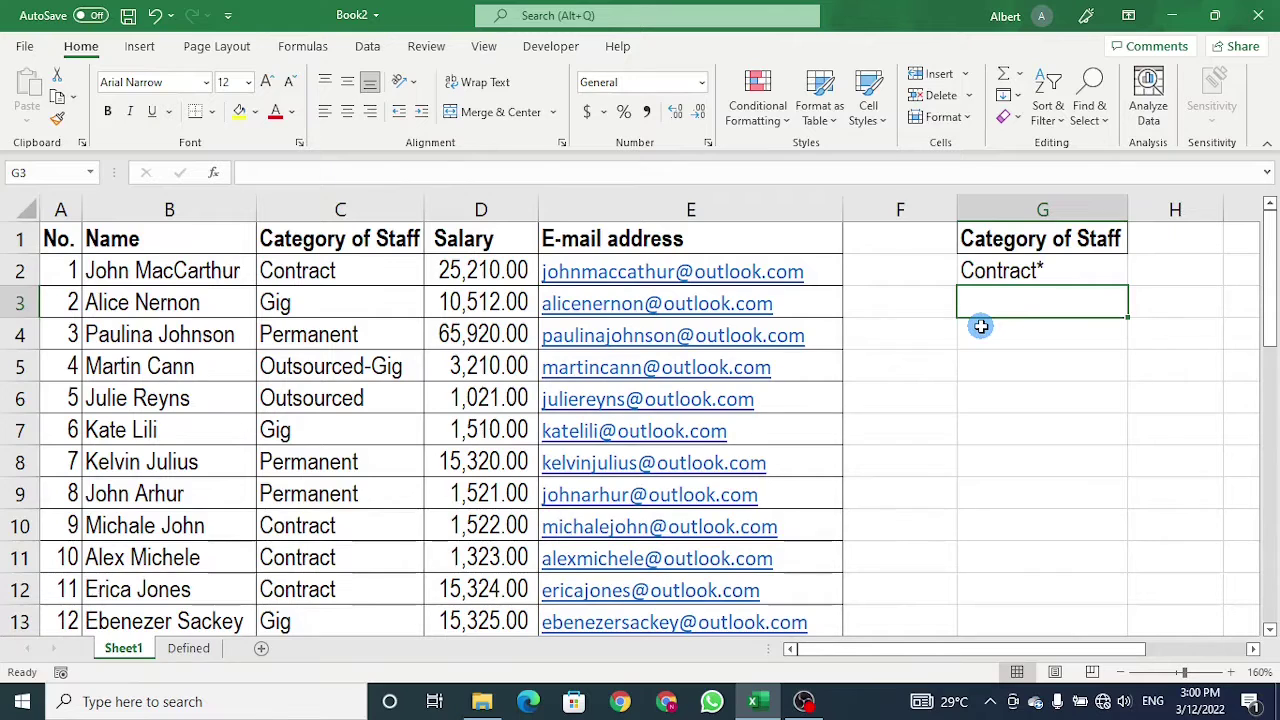
# Start an Advanced Filter from the Defined sheet with the action set to copy to another location.
pyautogui.click(190, 649)
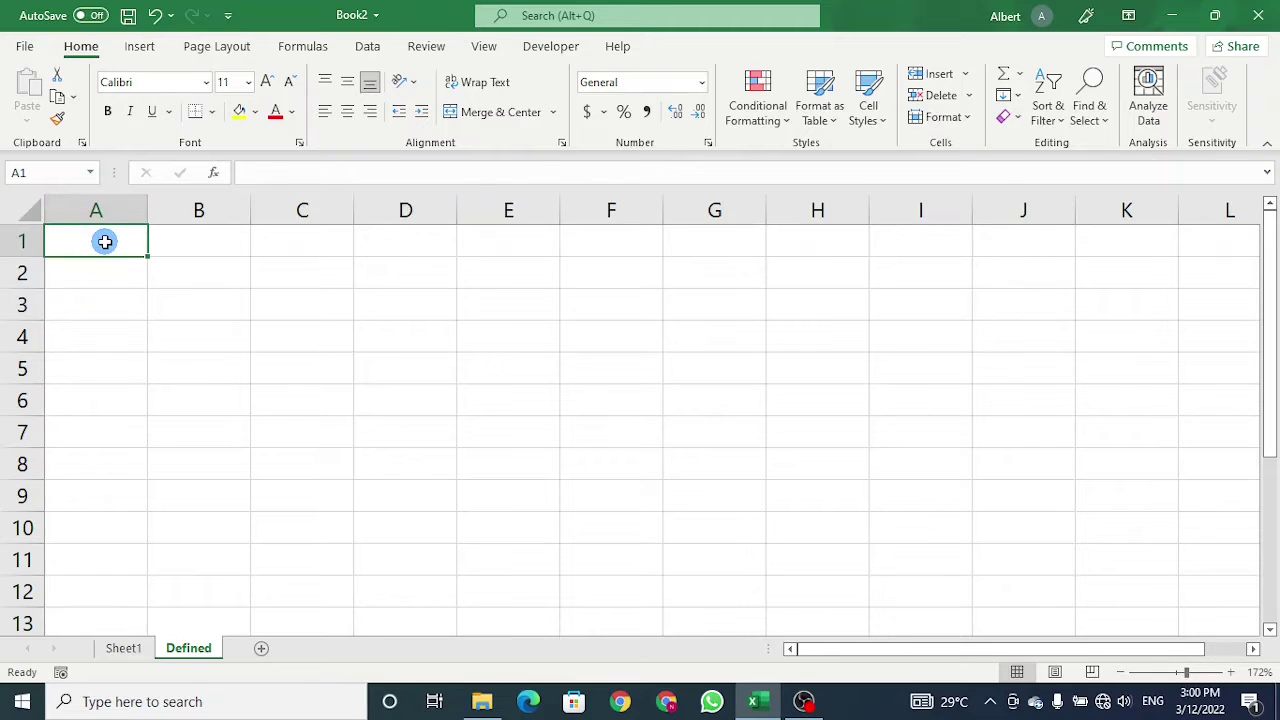
pyautogui.click(369, 47)
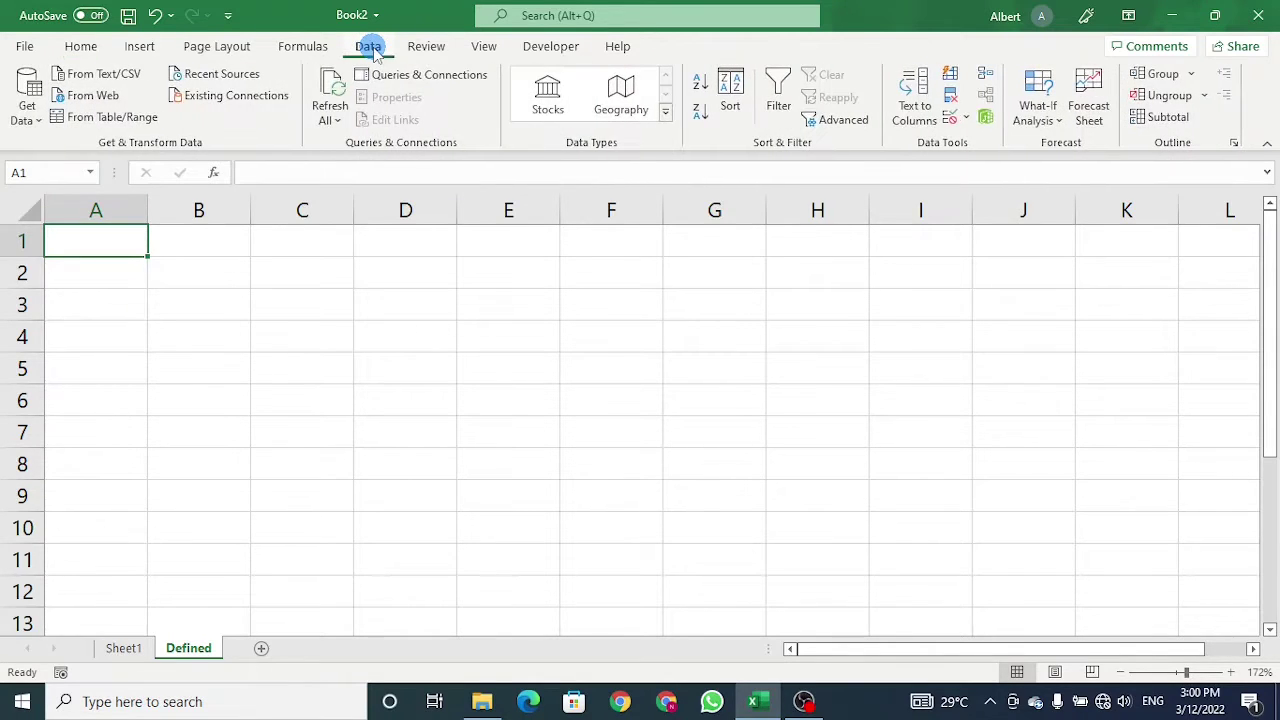
pyautogui.click(845, 120)
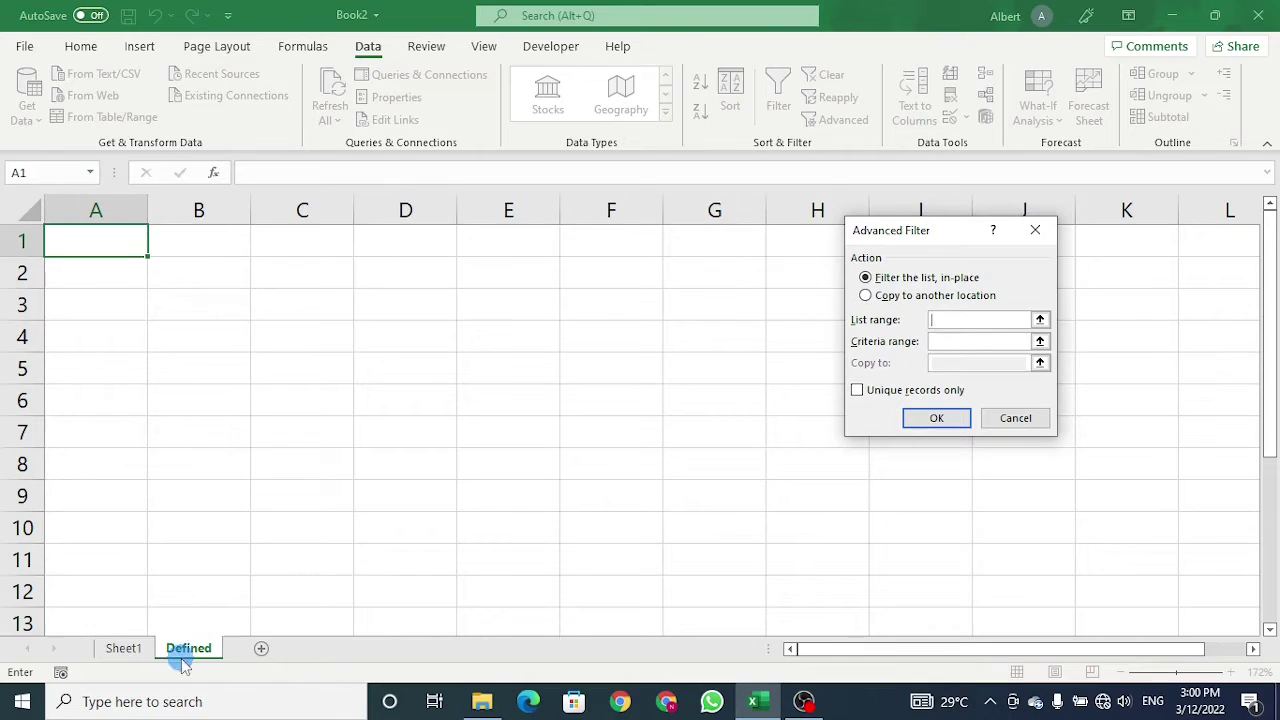
pyautogui.click(918, 297)
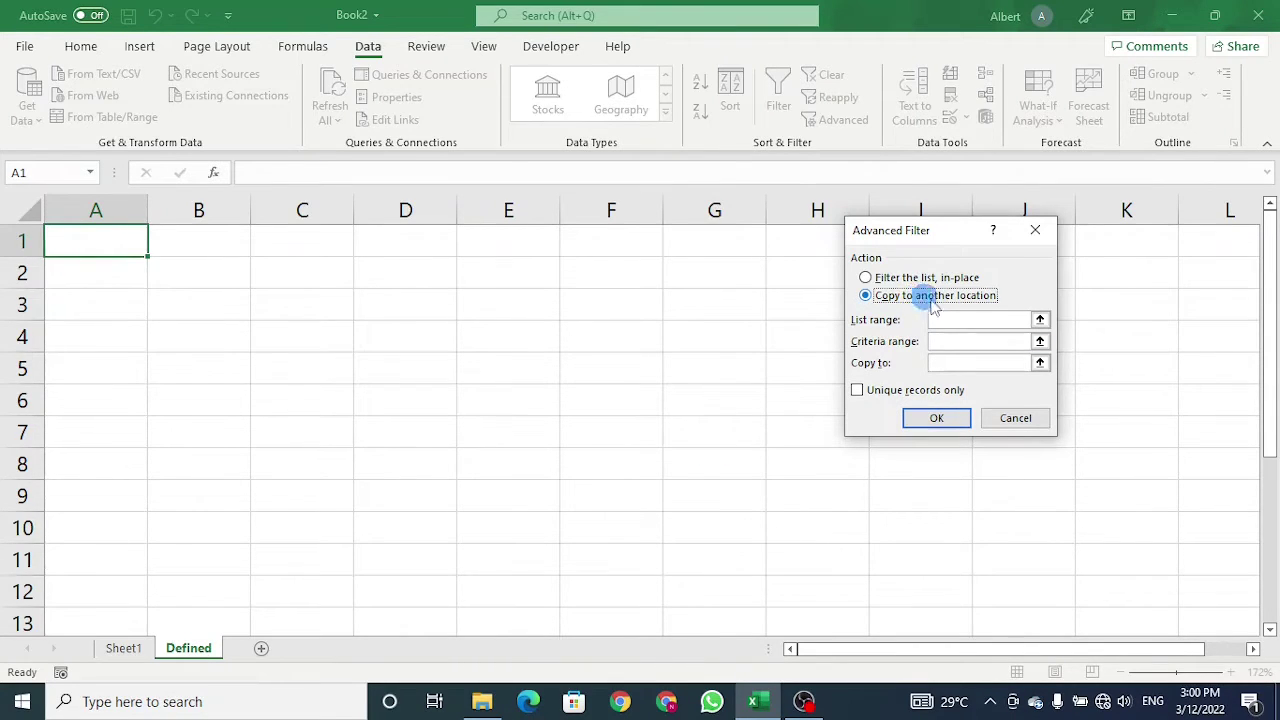
# Set the filter's list range to the whole staff table, Sheet1!$A$1:$E$39.
pyautogui.click(960, 320)
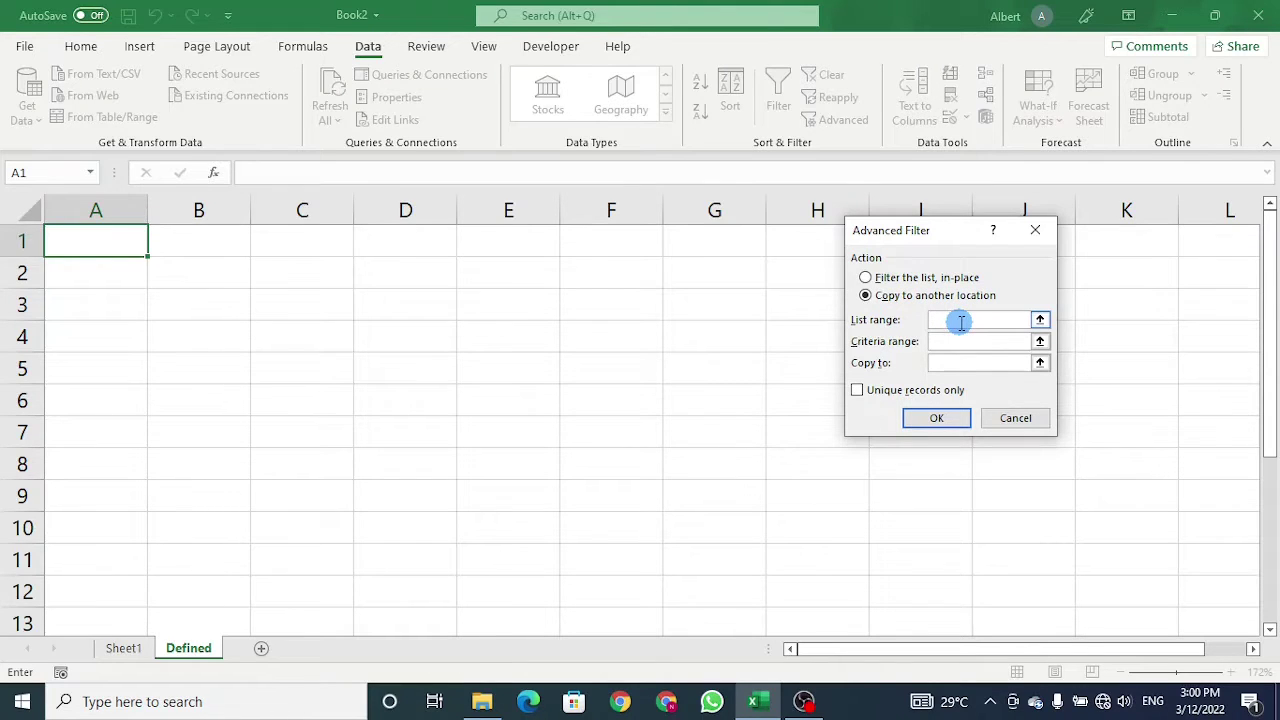
pyautogui.click(122, 647)
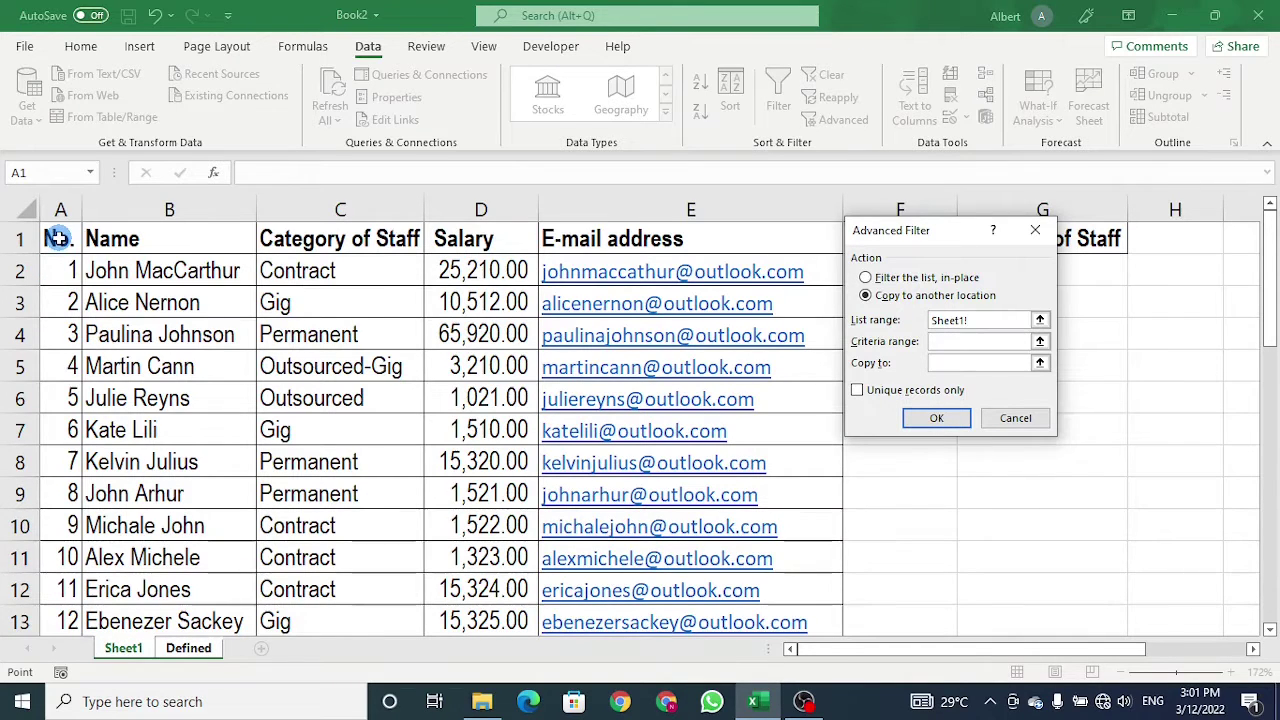
pyautogui.moveTo(957, 229); pyautogui.dragTo(1153, 318)
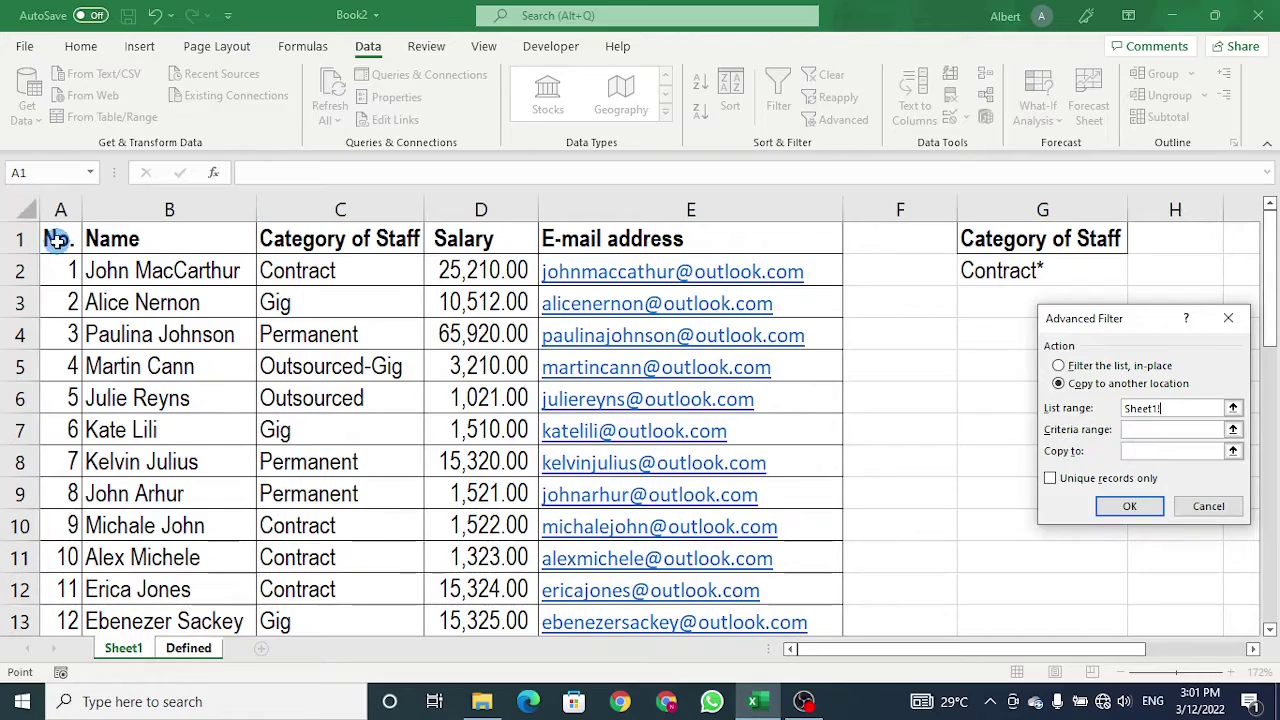
pyautogui.moveTo(58, 240); pyautogui.dragTo(617, 237)
pyautogui.hotkey('ctrl', 'shift', 'Down')
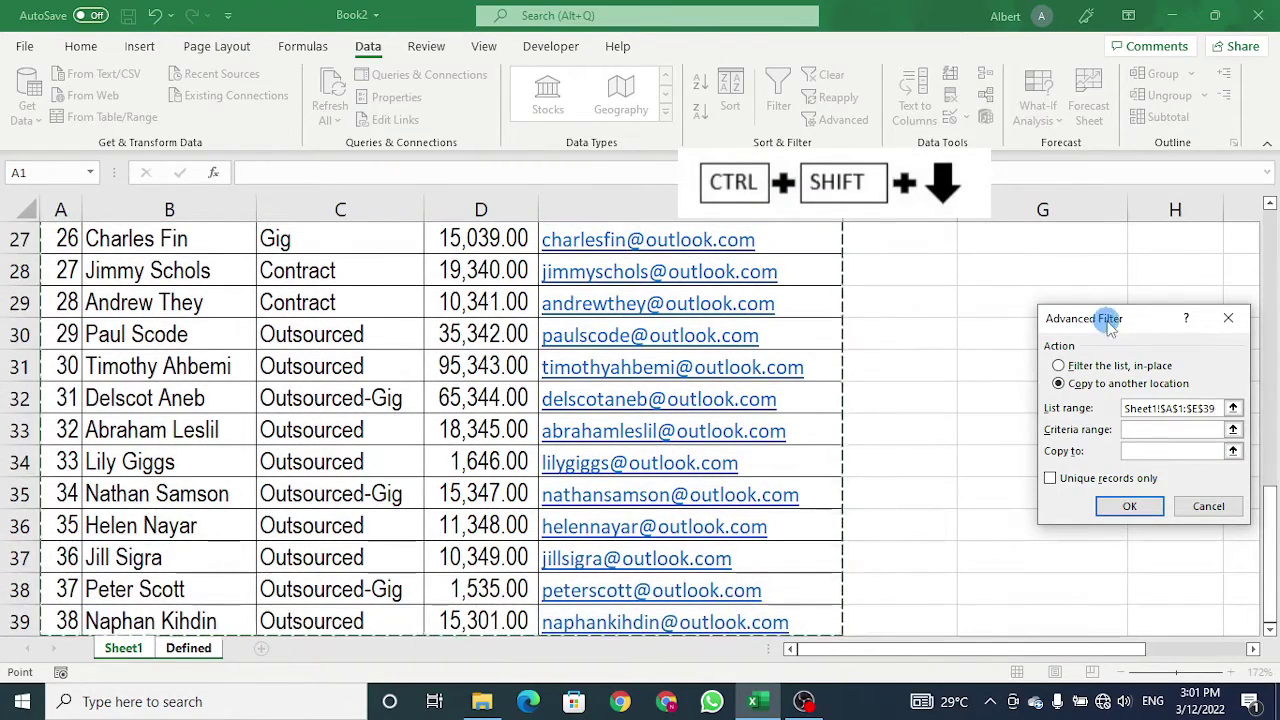
# Set the filter's criteria range to Sheet1!$G$1:$G$2.
pyautogui.click(1181, 429)
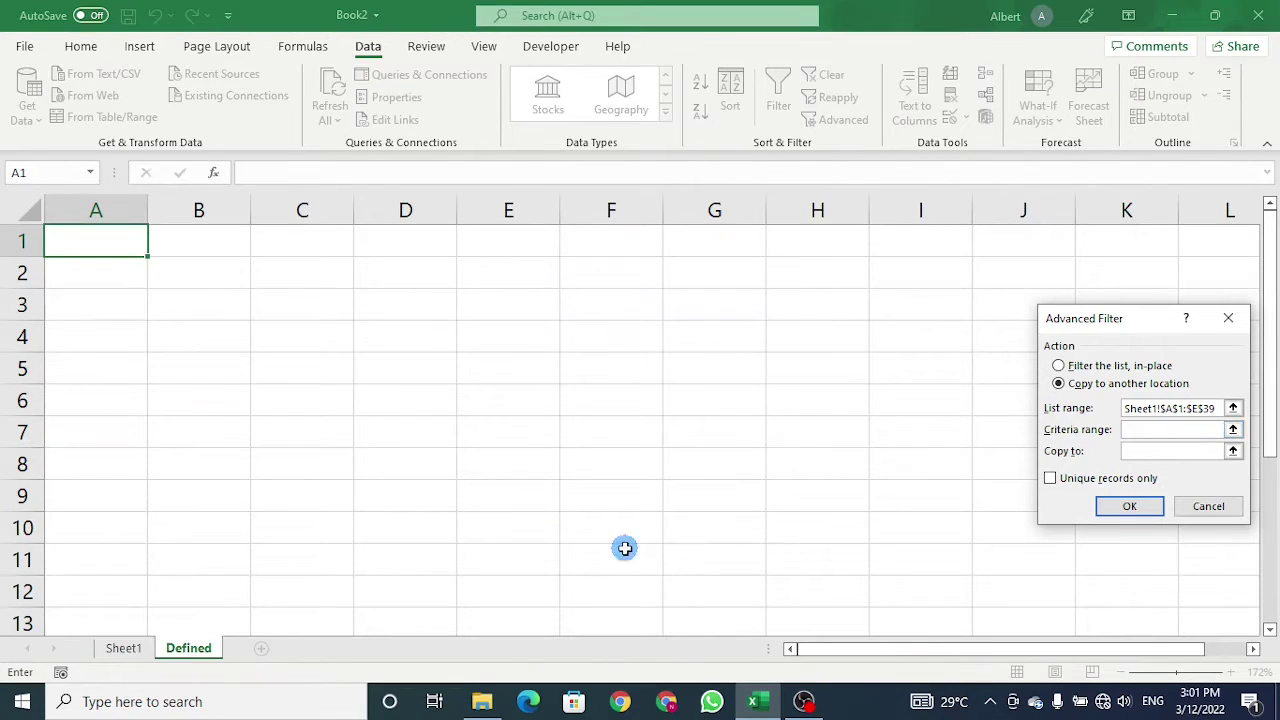
pyautogui.click(124, 649)
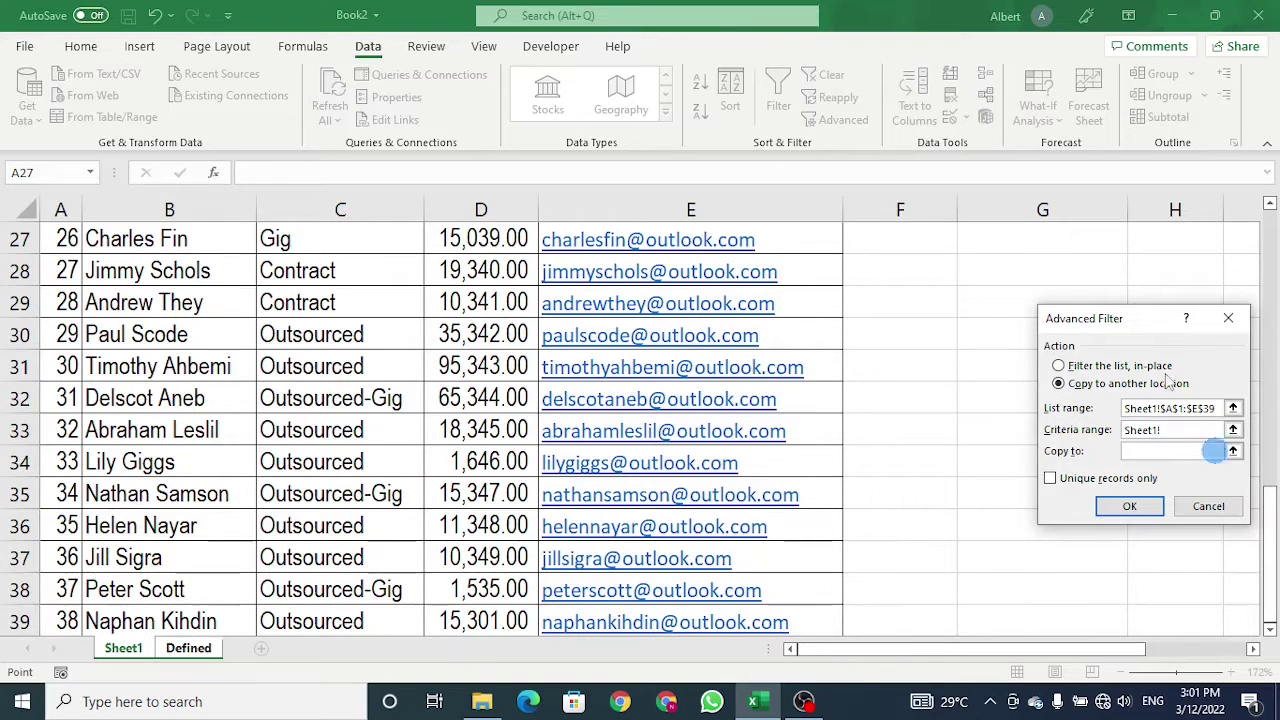
pyautogui.moveTo(1143, 316); pyautogui.dragTo(985, 347)
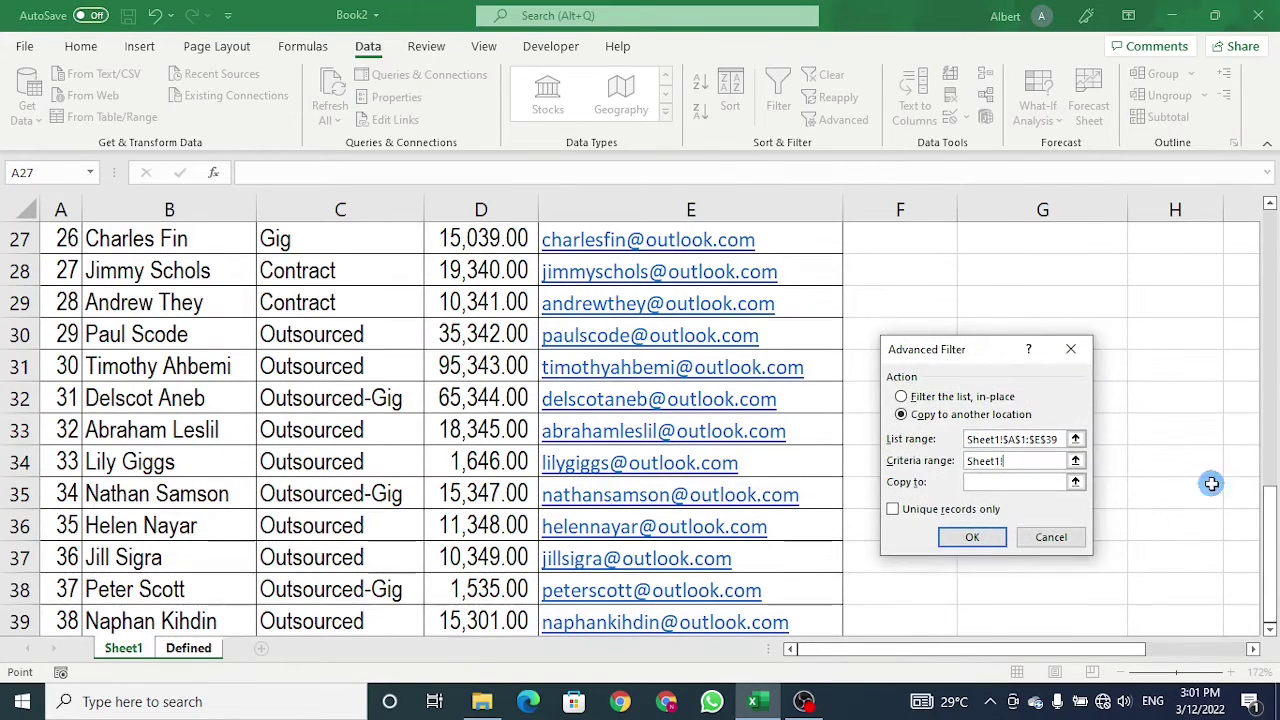
pyautogui.moveTo(1262, 508); pyautogui.dragTo(1270, 220)
pyautogui.moveTo(993, 240); pyautogui.dragTo(1004, 262)
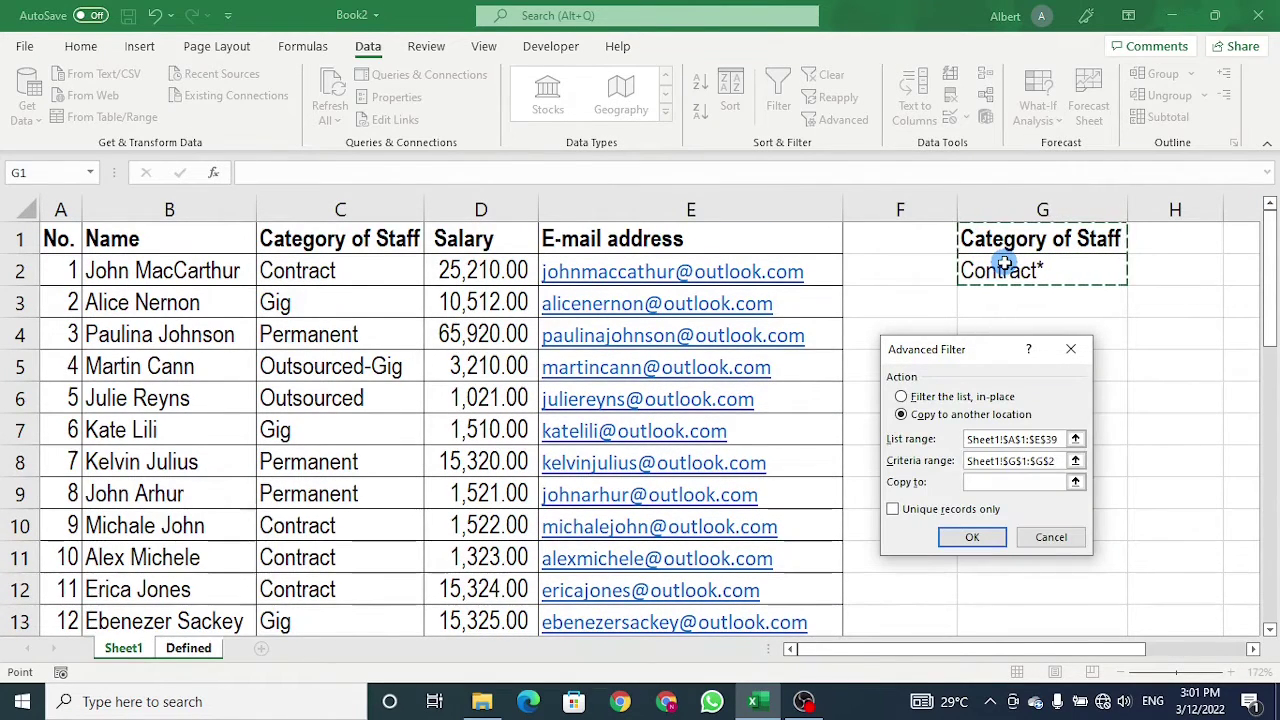
# Set the copy destination to cell A1 of the Defined sheet and run the Advanced Filter.
pyautogui.click(985, 482)
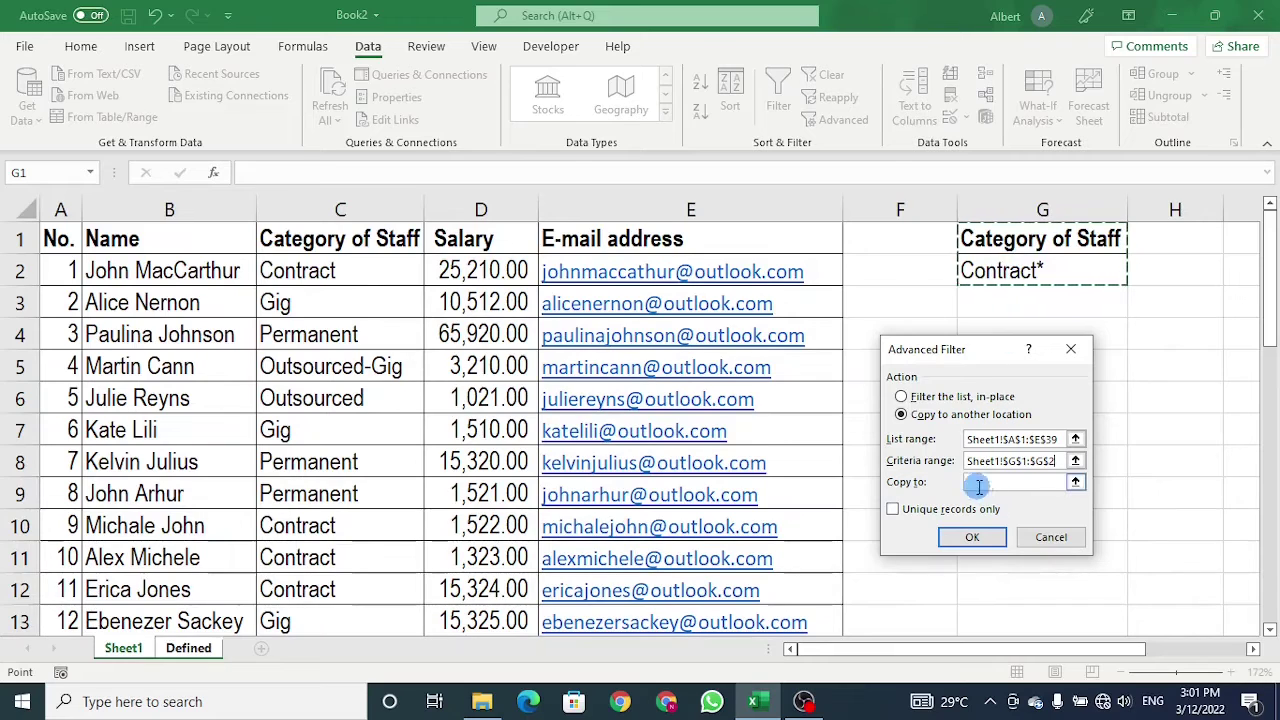
pyautogui.hotkey('ctrl', 'pagedown')
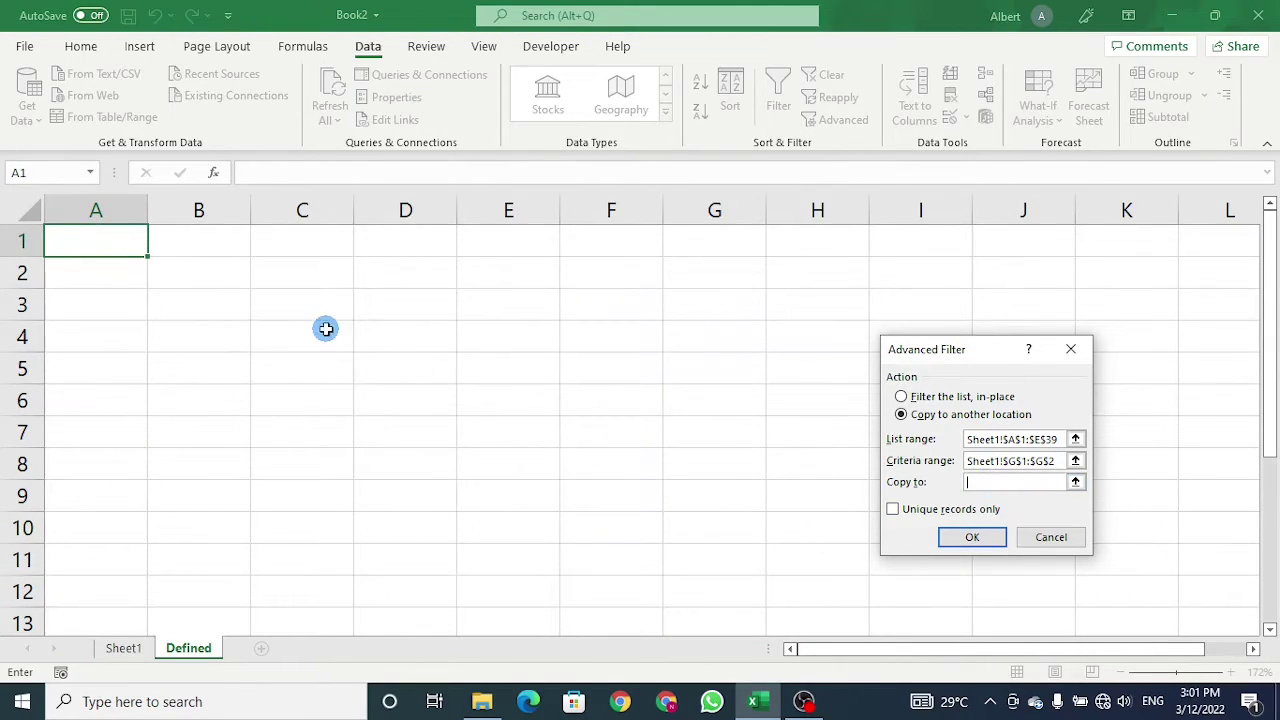
pyautogui.click(90, 234)
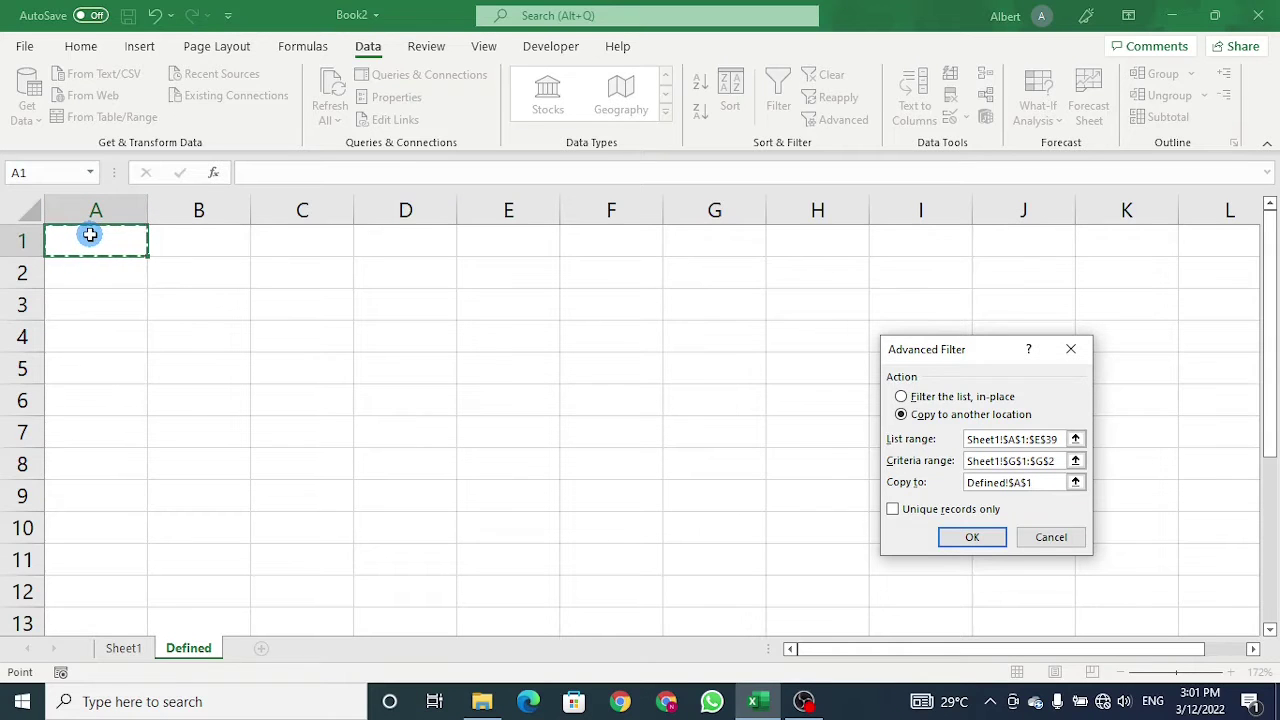
pyautogui.click(970, 537)
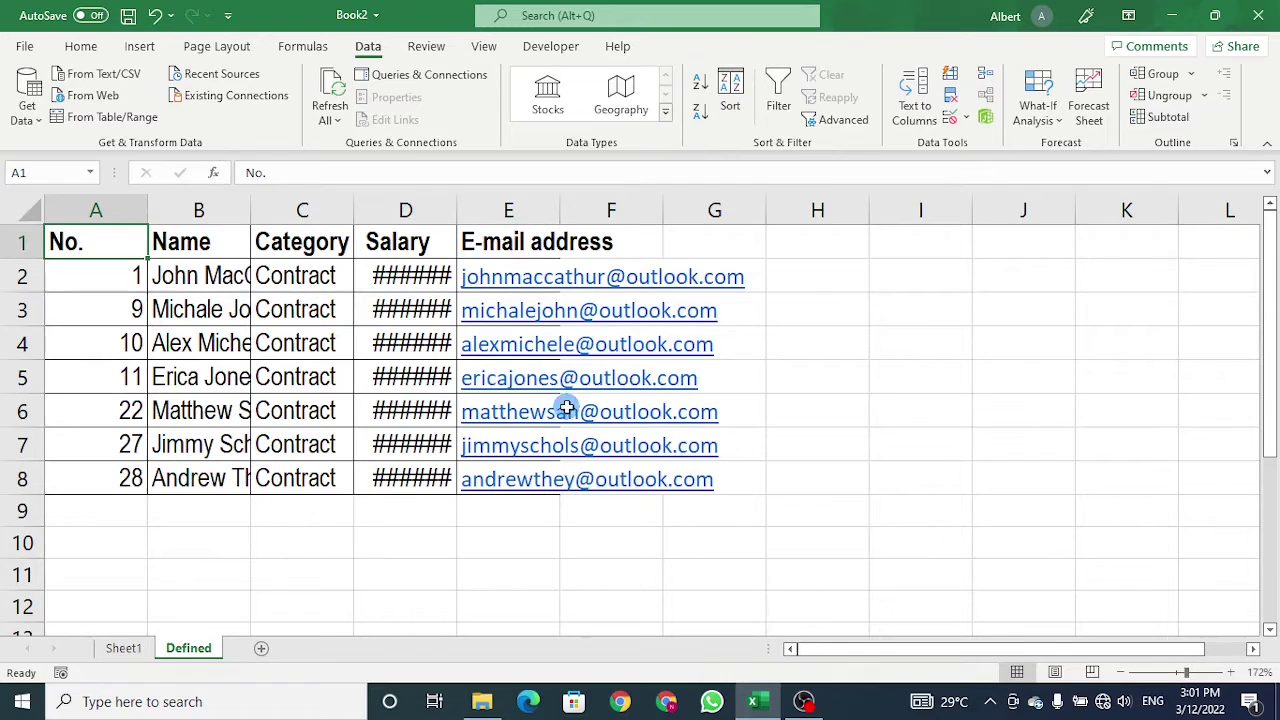
# Fit the widths of columns A to E on the Defined sheet to their contents.
pyautogui.moveTo(130, 212); pyautogui.dragTo(540, 218)
pyautogui.doubleClick(450, 217)
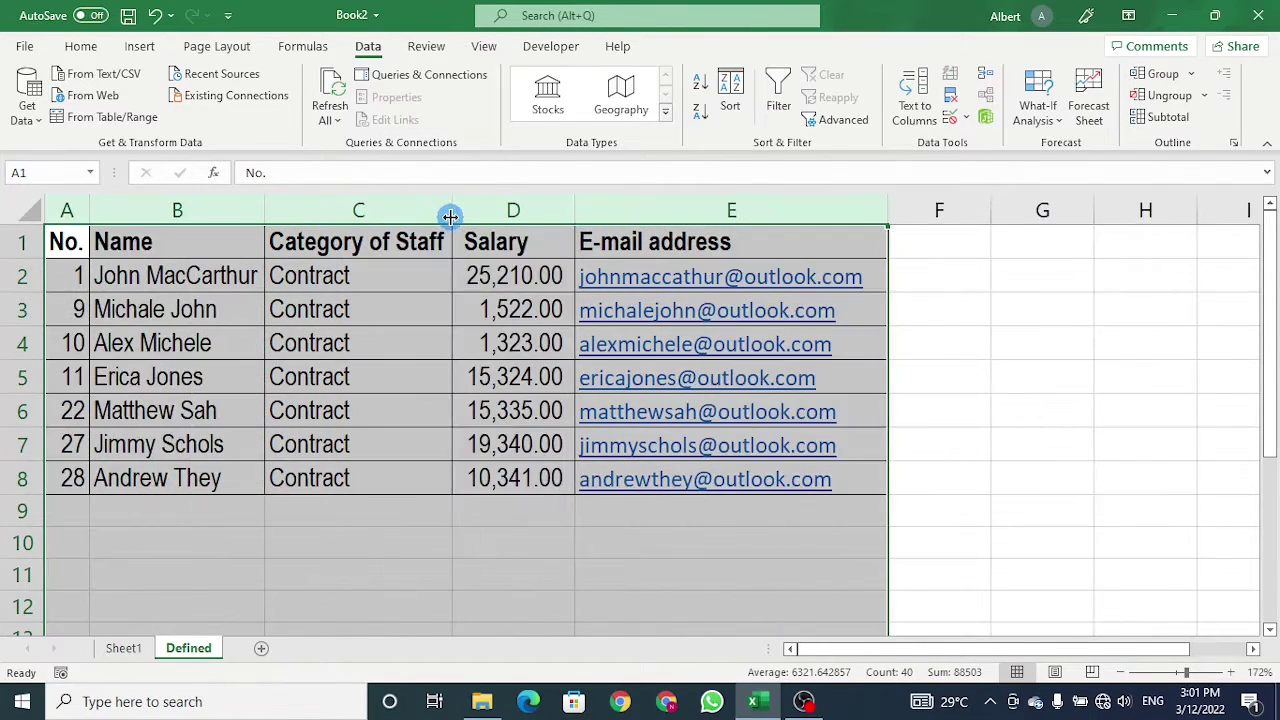
pyautogui.click(391, 308)
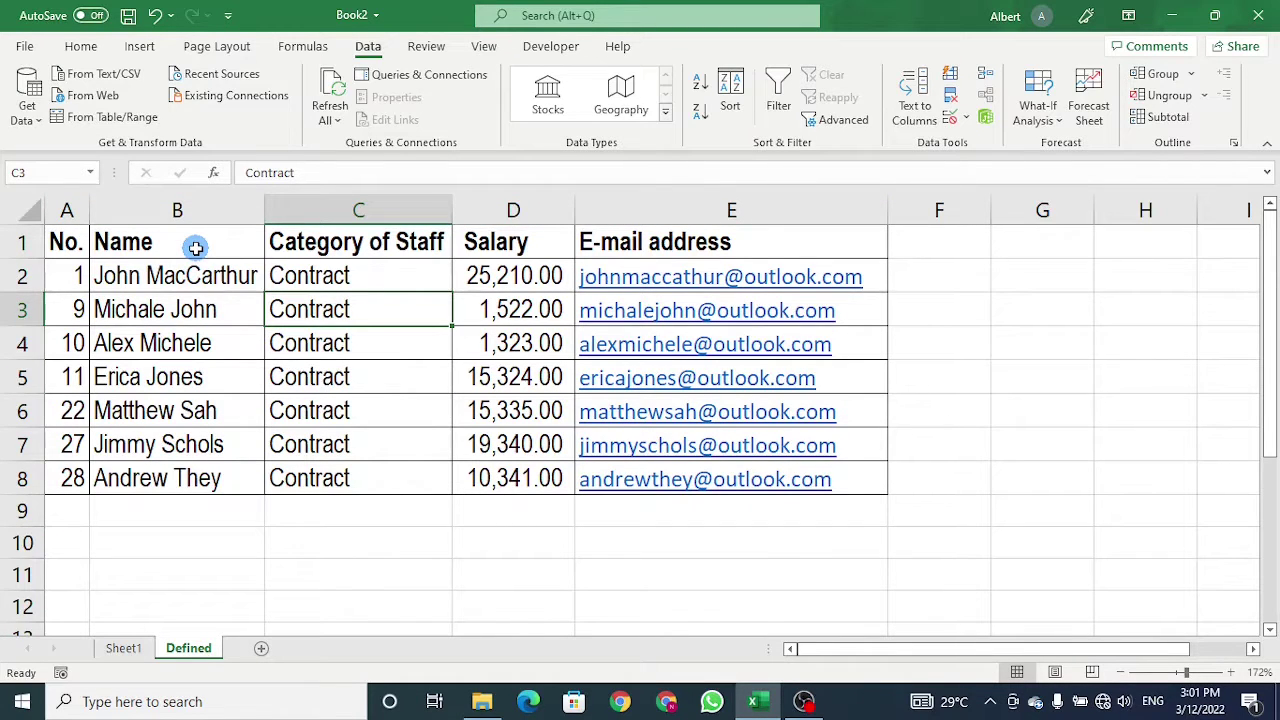
# Check the Category of Staff values in the extracted rows on the Defined sheet.
pyautogui.hotkey('ctrl', 'End')
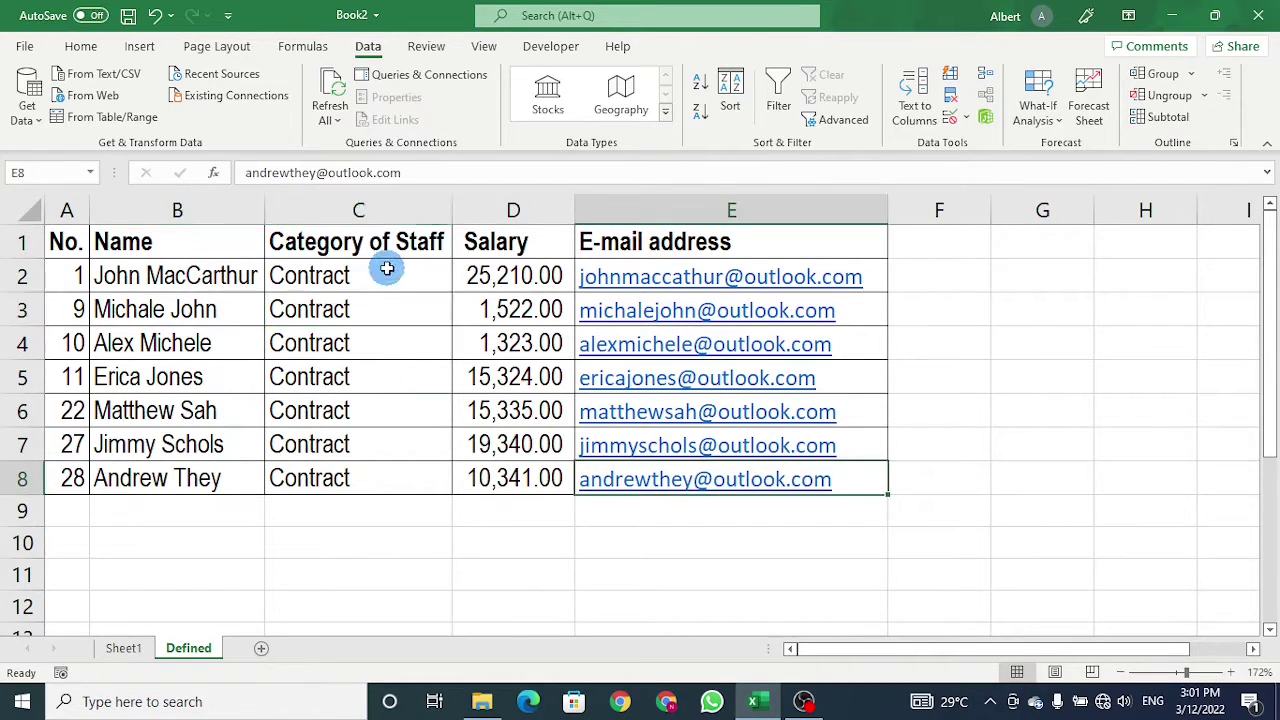
pyautogui.moveTo(387, 268); pyautogui.dragTo(371, 486)
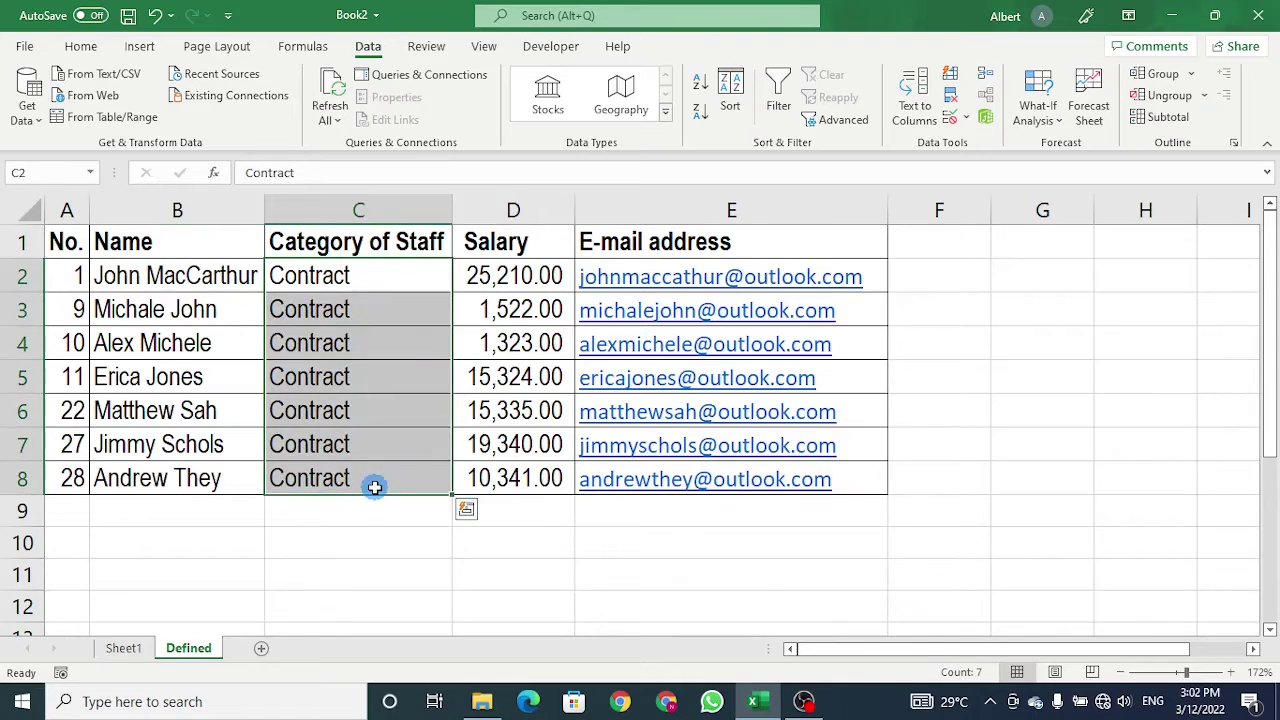
pyautogui.click(505, 311)
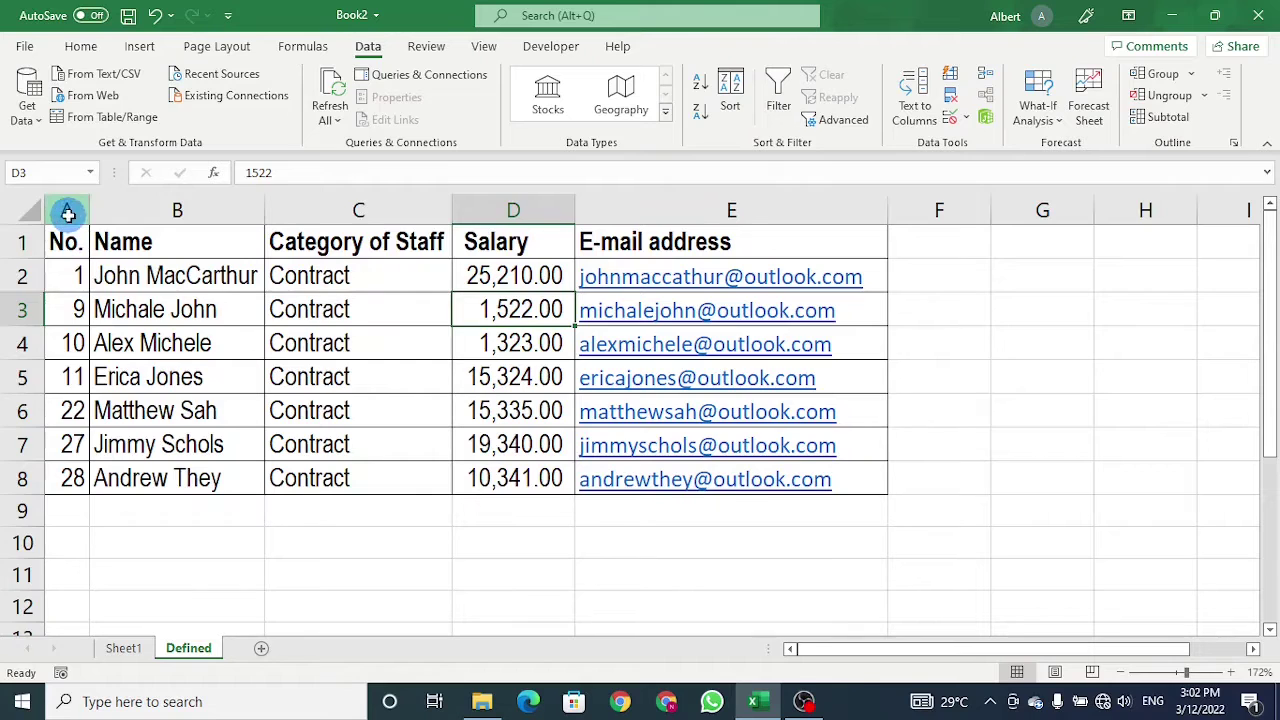
# Insert seven blank columns before the extracted Contract records on the Defined sheet, leaving cell A1 selected.
pyautogui.moveTo(66, 210); pyautogui.dragTo(999, 260)
pyautogui.rightClick(999, 260)
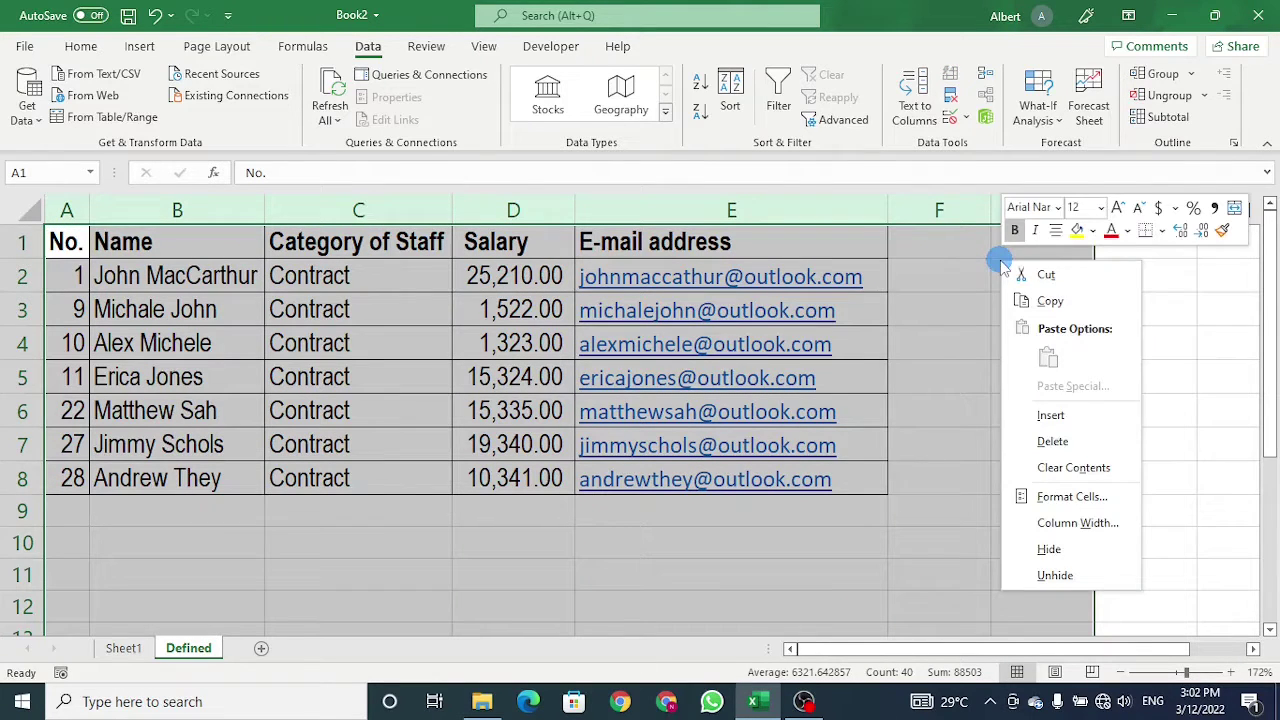
pyautogui.click(1072, 418)
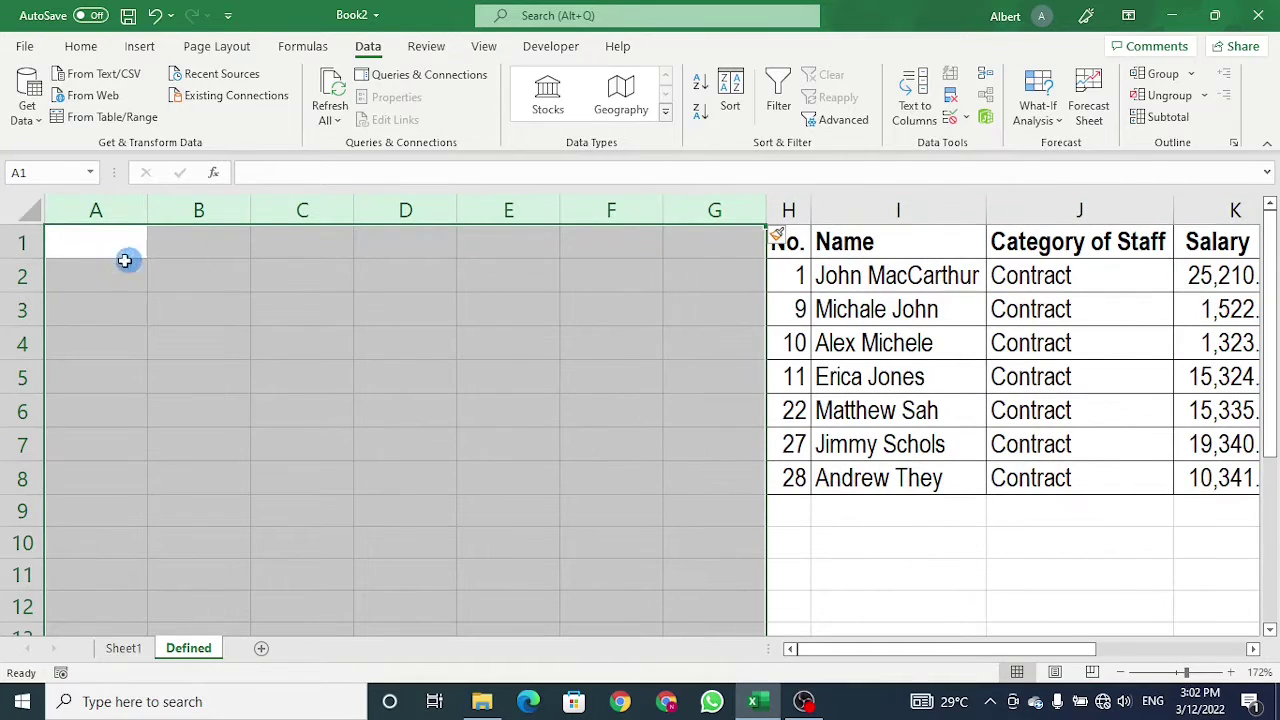
pyautogui.click(92, 244)
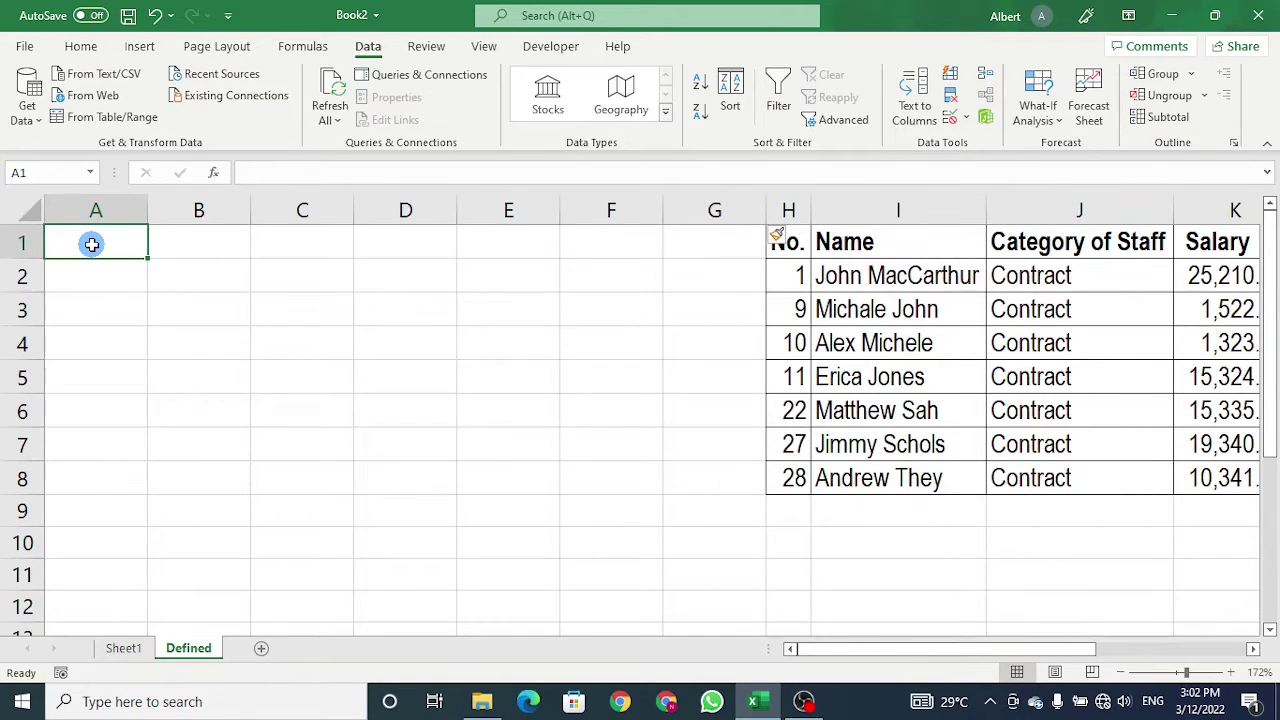
# Change the Category of Staff criterion in cell G2 of Sheet1 to Gig*.
pyautogui.click(123, 649)
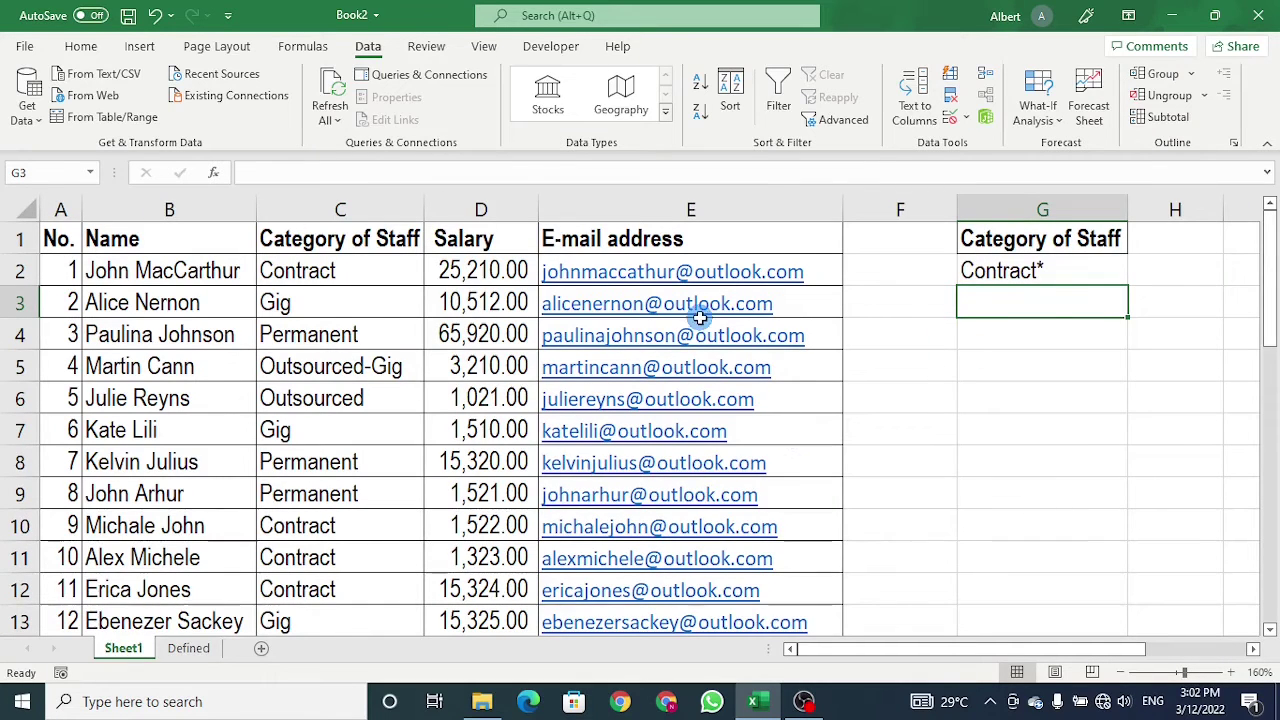
pyautogui.click(330, 297)
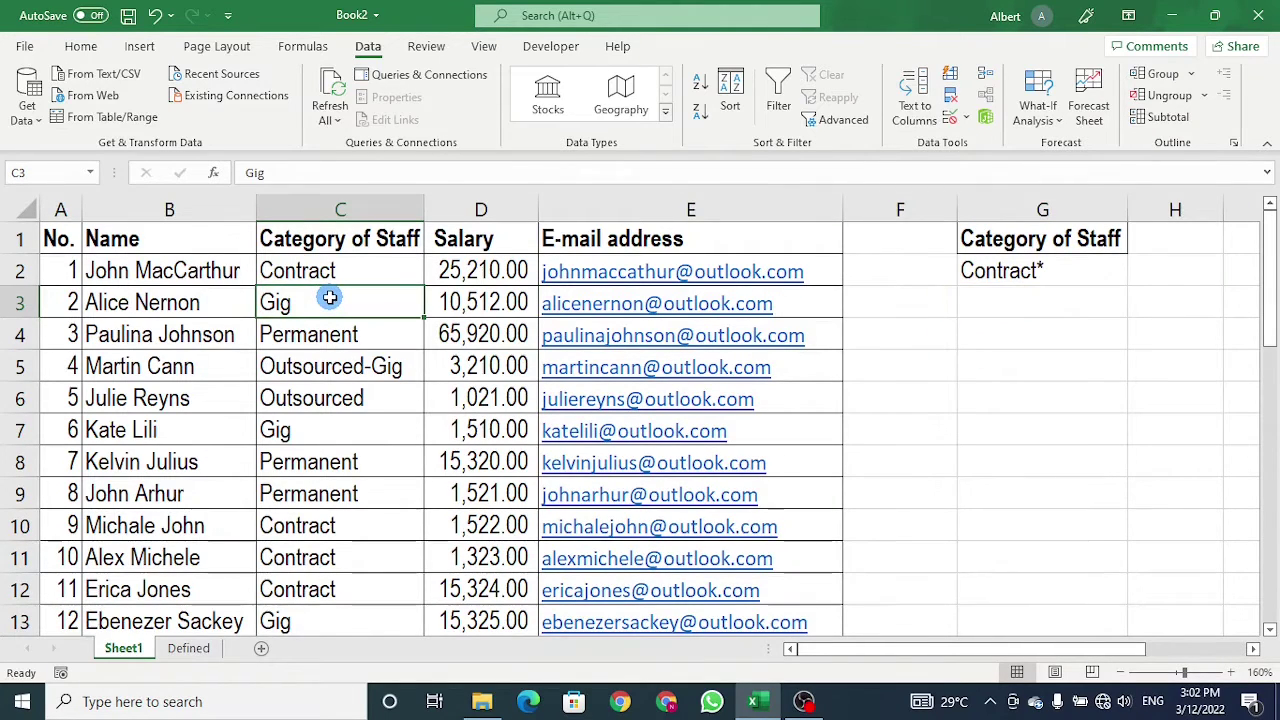
pyautogui.click(390, 367)
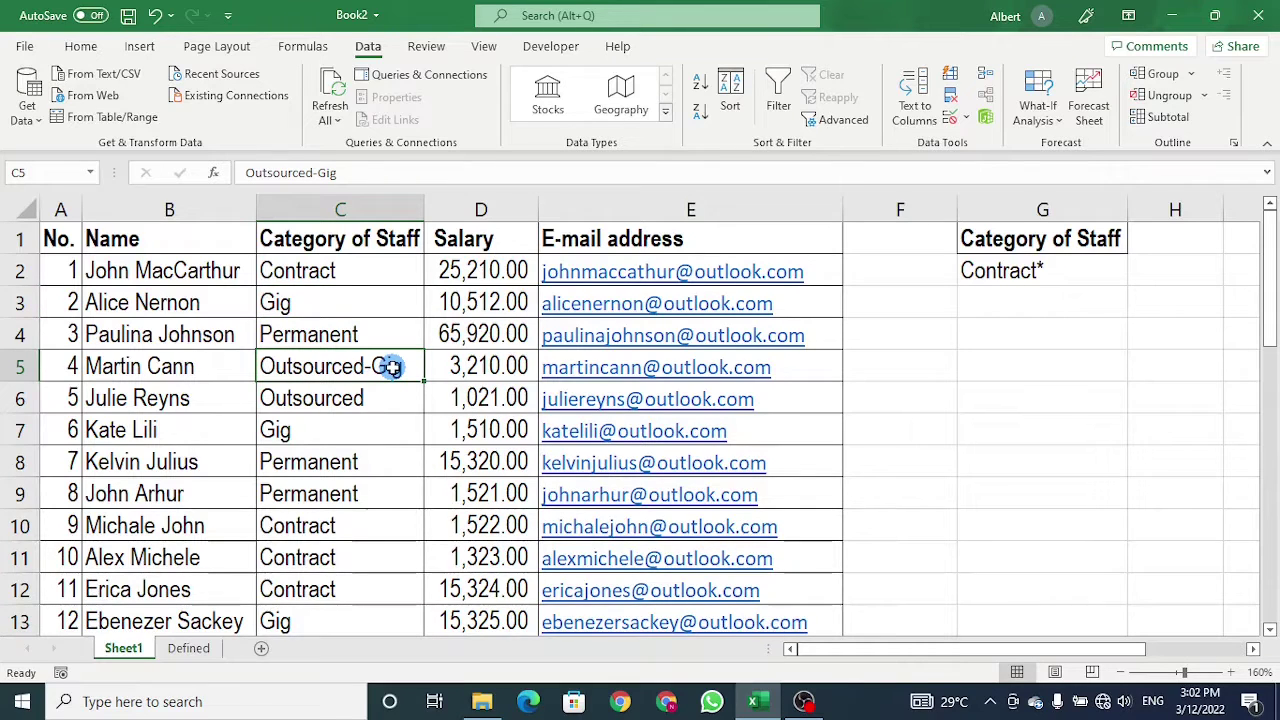
pyautogui.click(1051, 266)
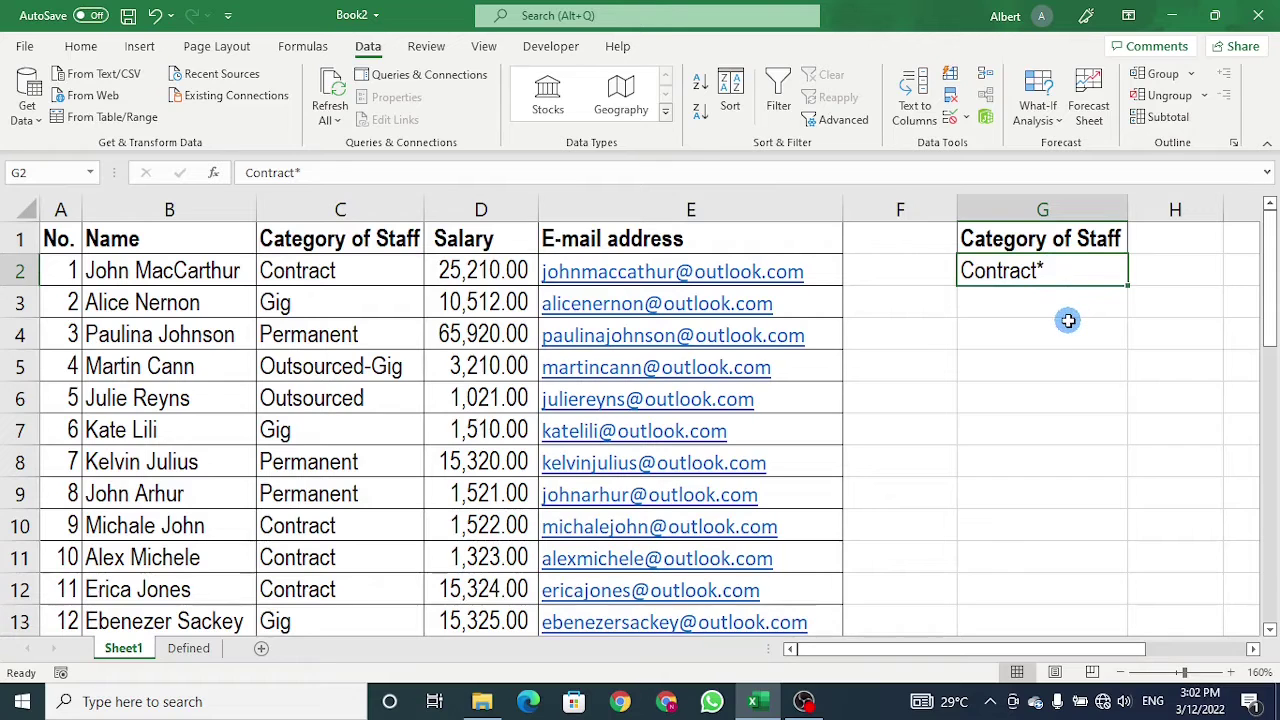
pyautogui.write('Gig')
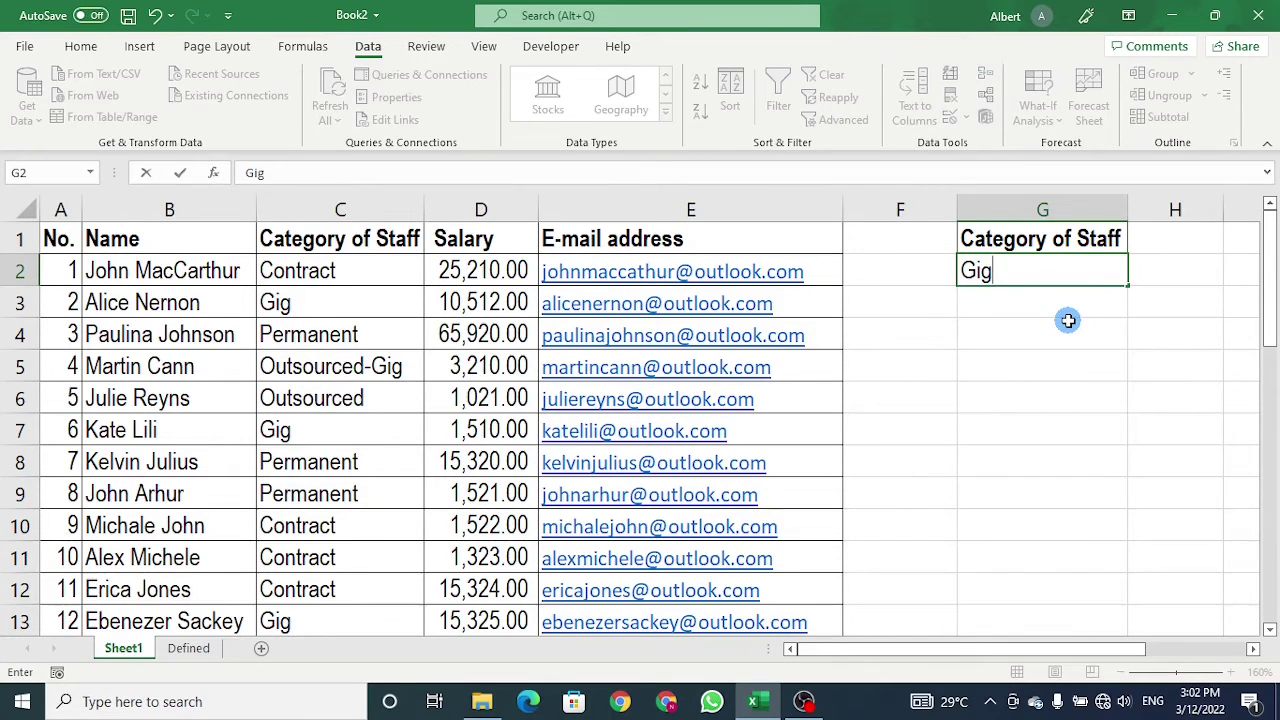
pyautogui.write('*')
pyautogui.press('Return')
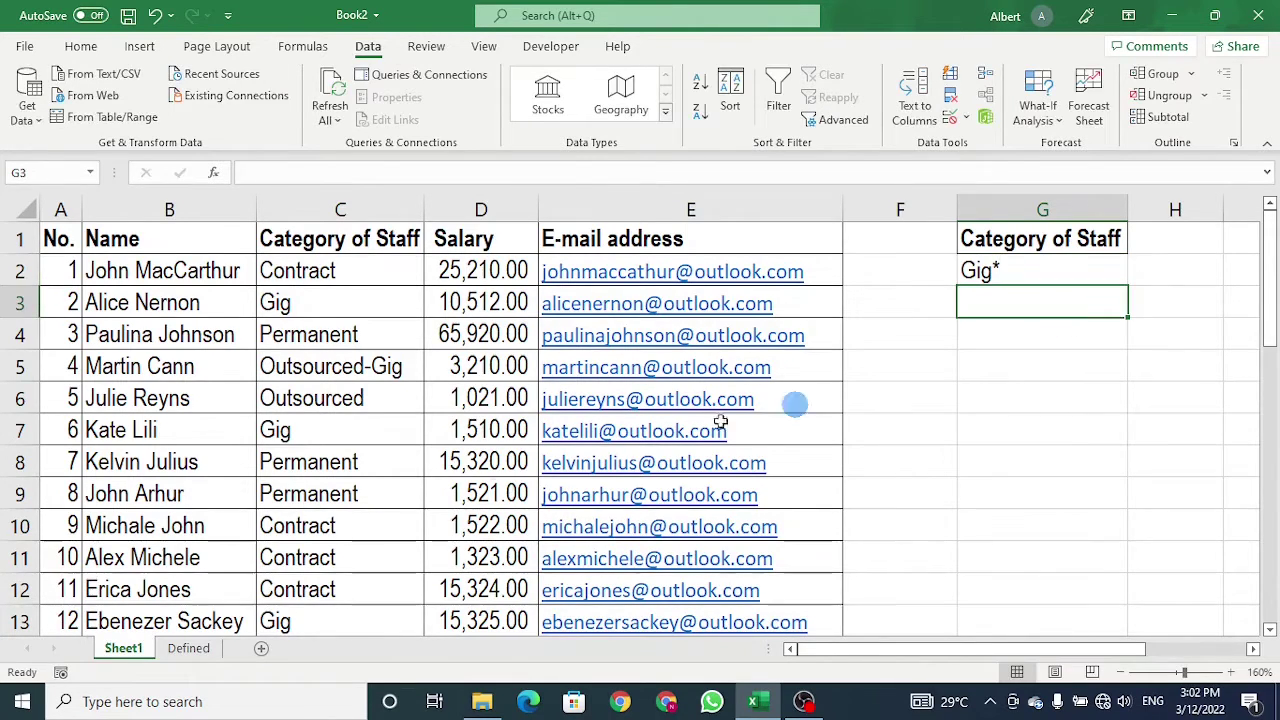
# Start an Advanced Filter from the Defined sheet that copies to another location, with list range Sheet1!$A$1:$E$39.
pyautogui.click(188, 648)
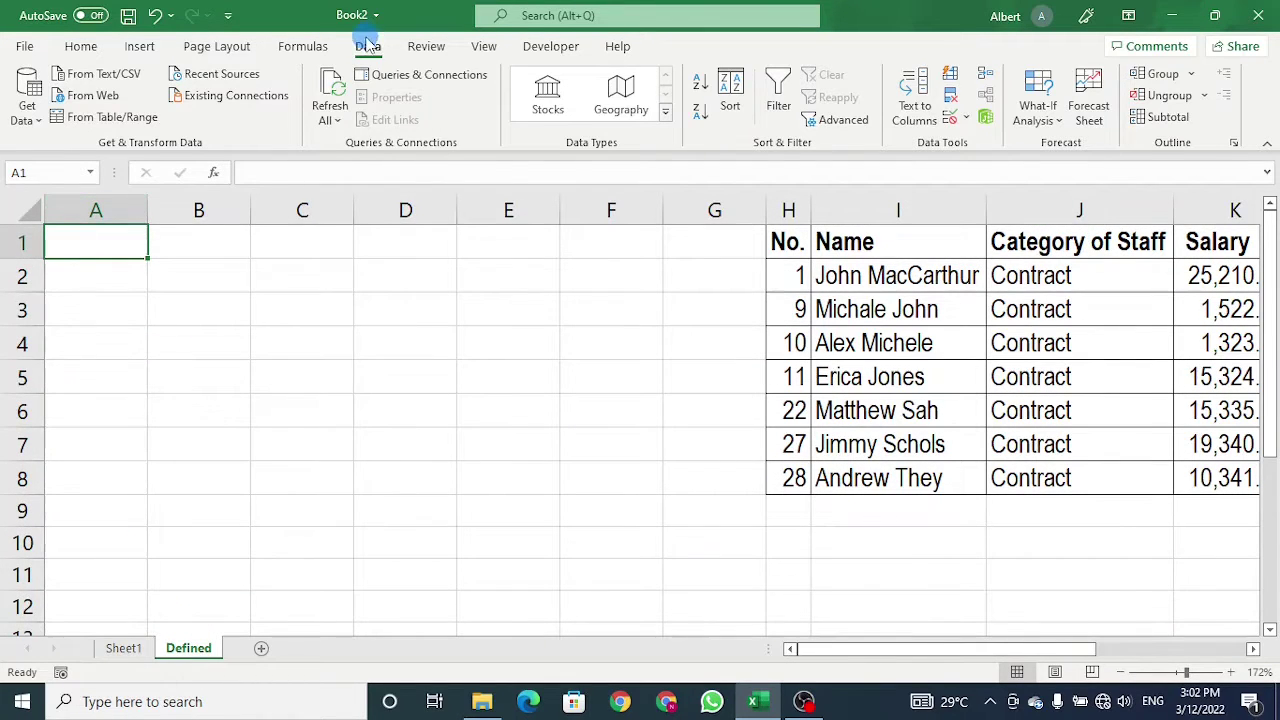
pyautogui.click(843, 118)
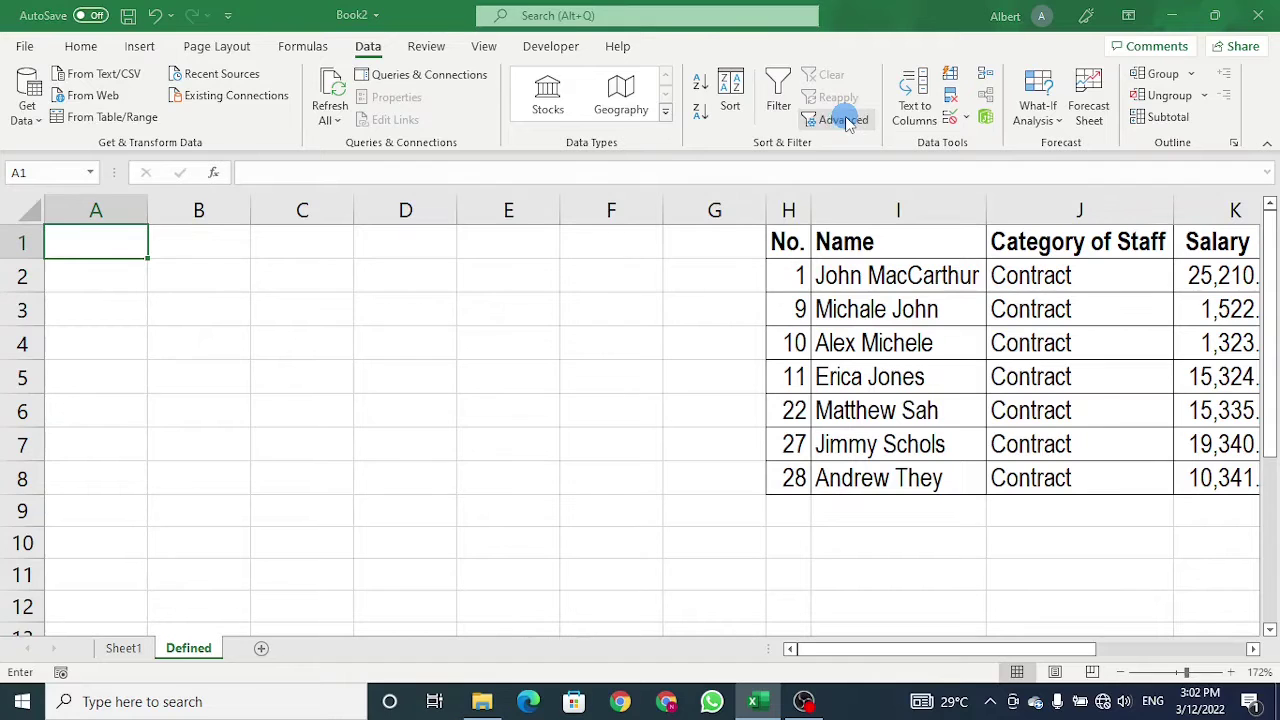
pyautogui.click(950, 414)
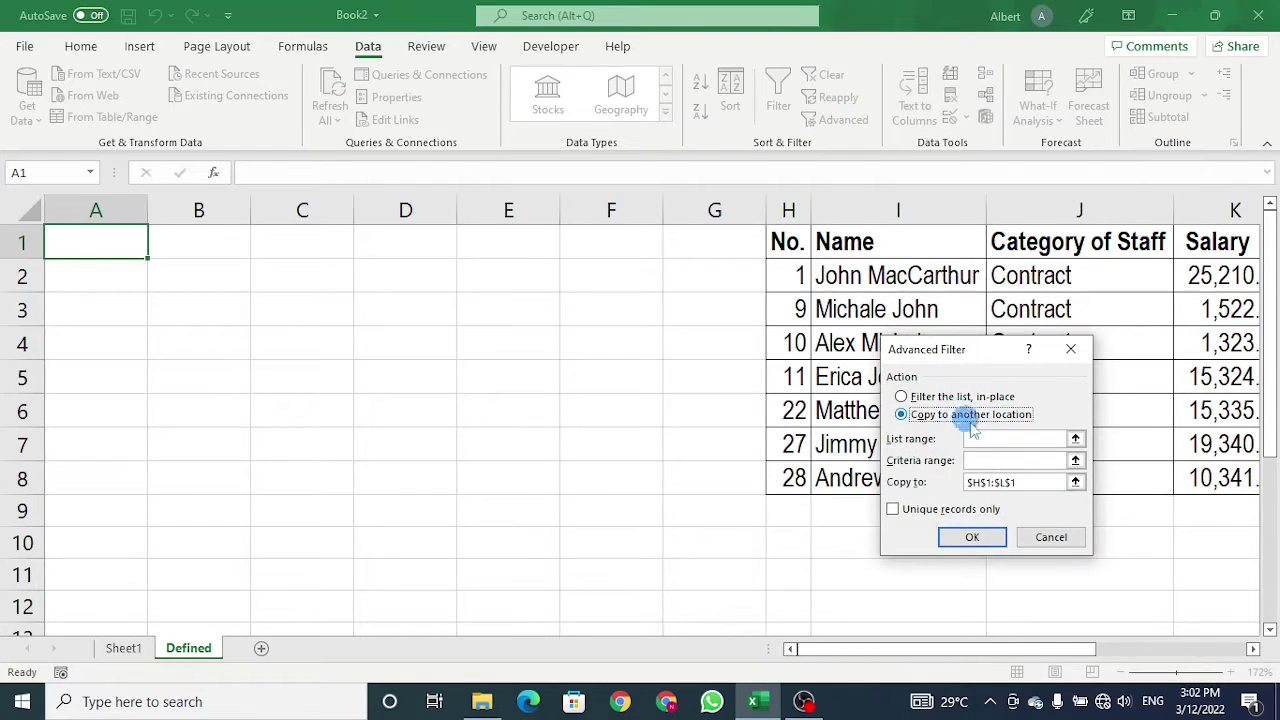
pyautogui.click(976, 439)
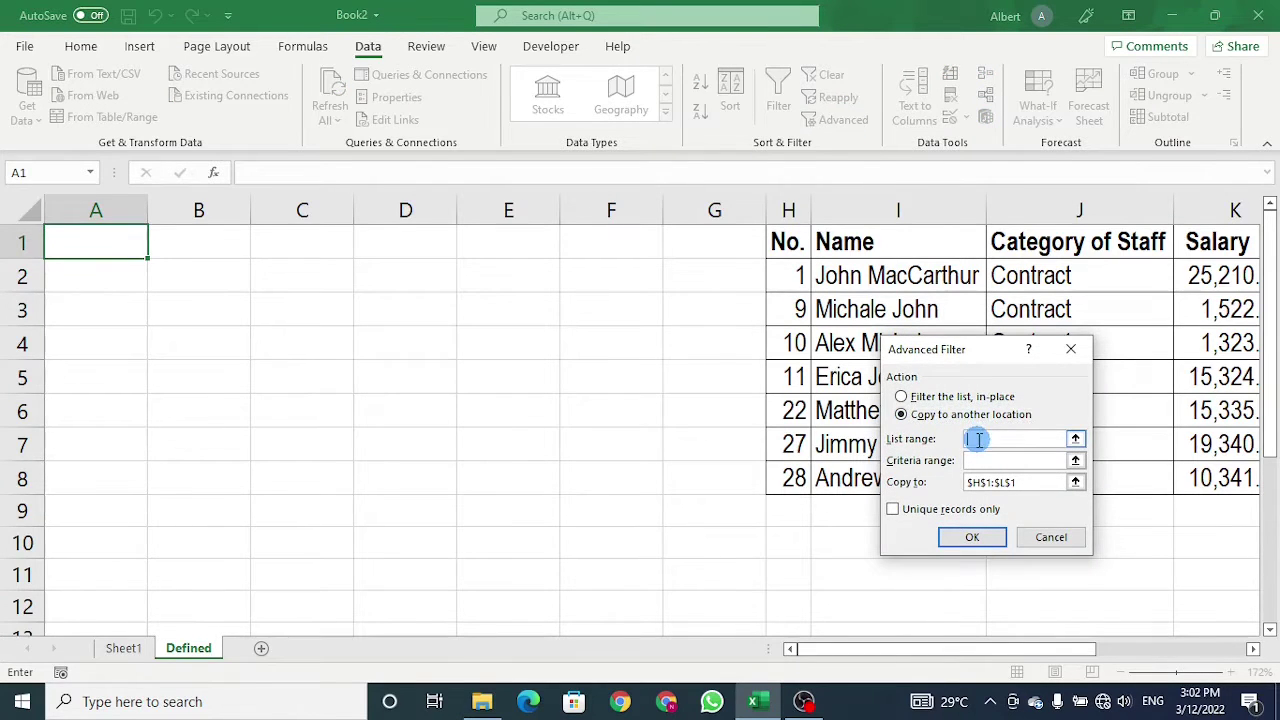
pyautogui.click(124, 648)
pyautogui.moveTo(60, 240); pyautogui.dragTo(700, 232)
pyautogui.hotkey('ctrl', 'shift', 'Down')
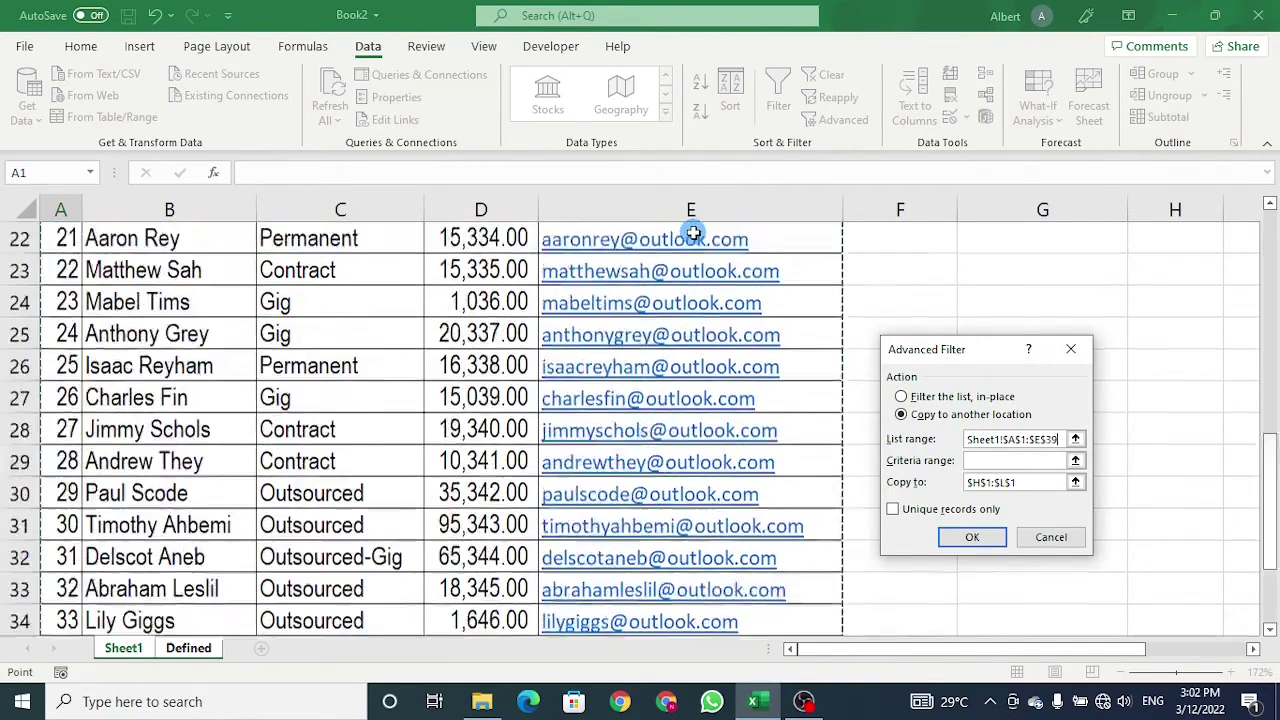
# Set the criteria range to Sheet1!$G$1:$G$2, covering the Category of Staff header and the Gig* criterion.
pyautogui.click(1008, 461)
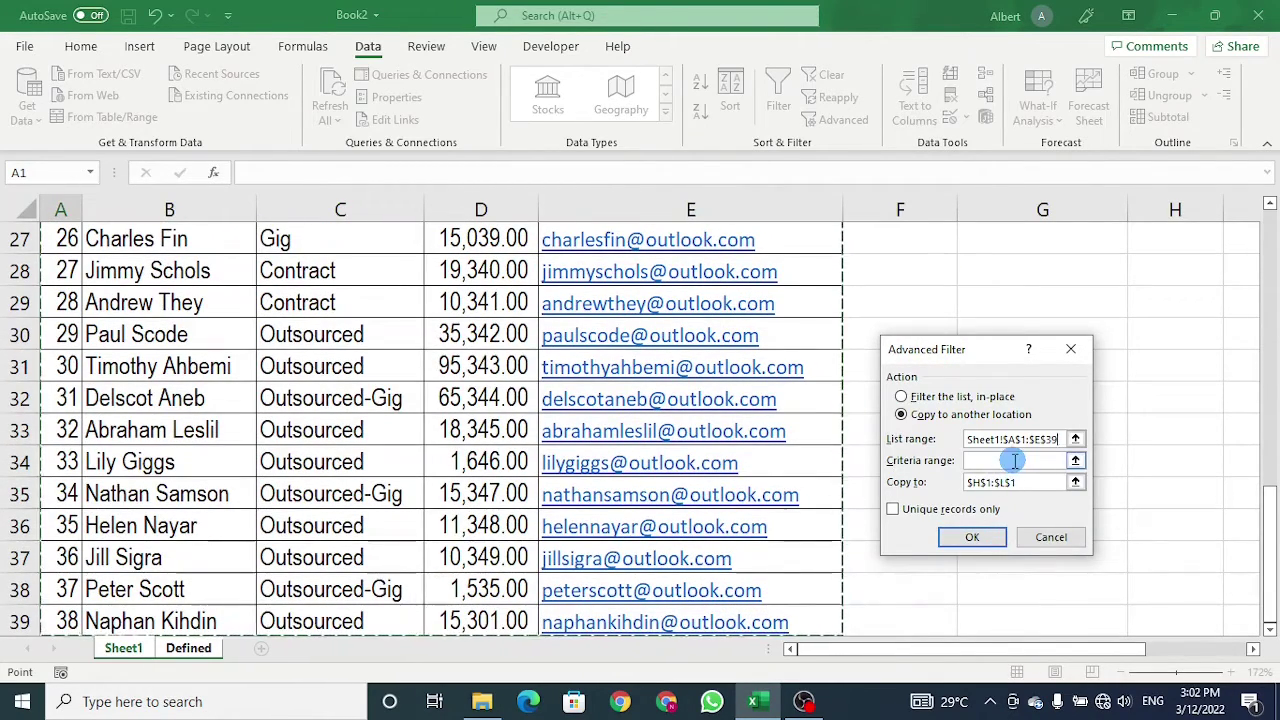
pyautogui.hotkey('ctrl', 'pagedown')
pyautogui.click(123, 648)
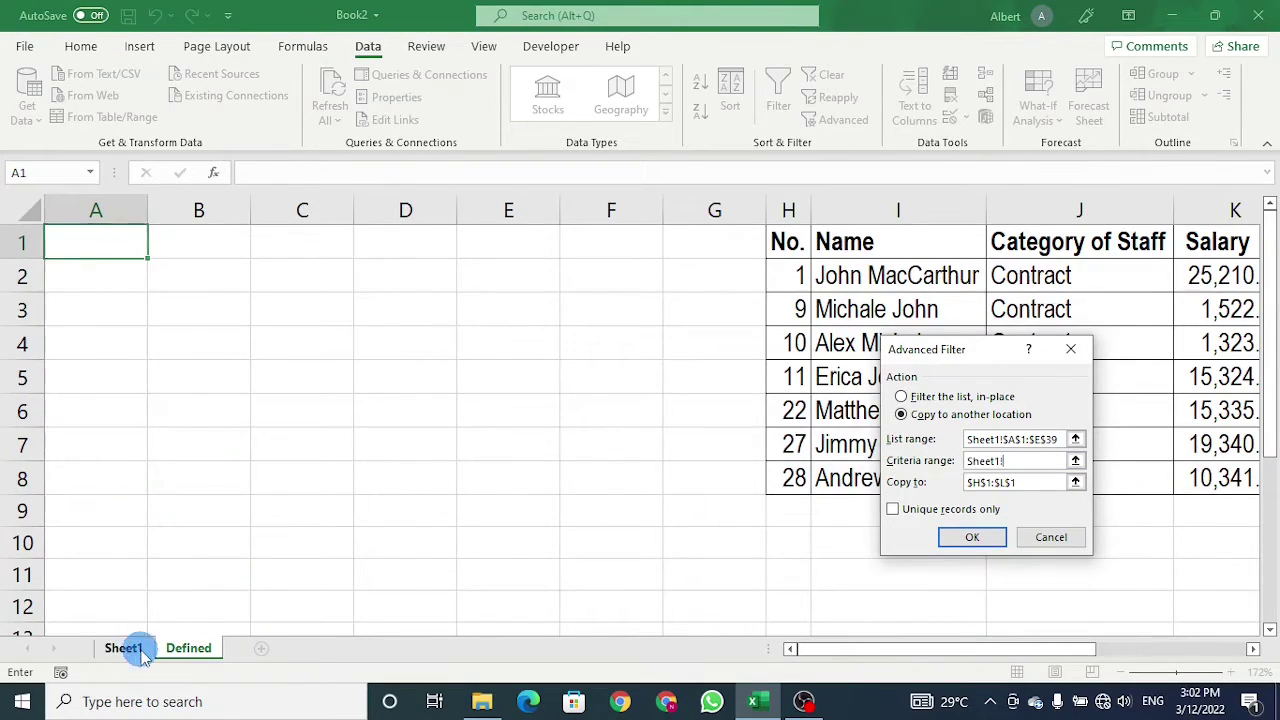
pyautogui.moveTo(1270, 508); pyautogui.dragTo(1271, 226)
pyautogui.moveTo(983, 243); pyautogui.dragTo(983, 272)
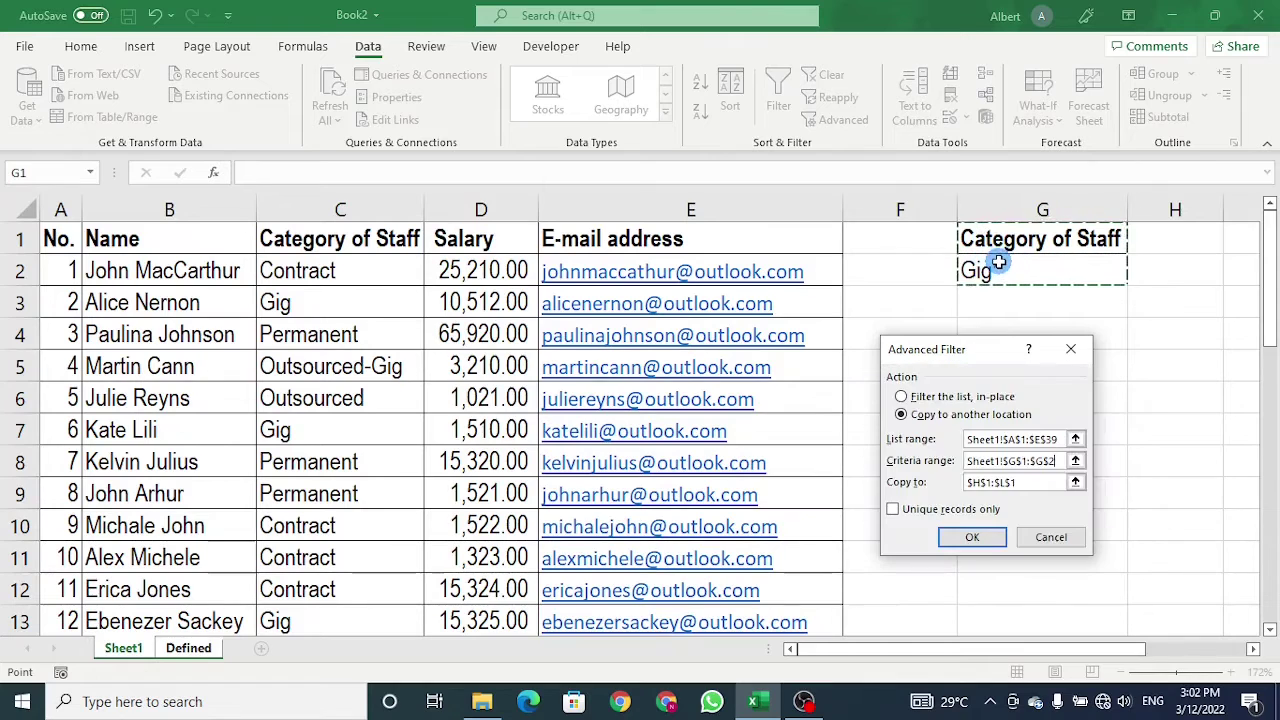
# Replace the copy destination with Defined!$A$1 and run the filter to extract the Gig records.
pyautogui.click(1020, 482)
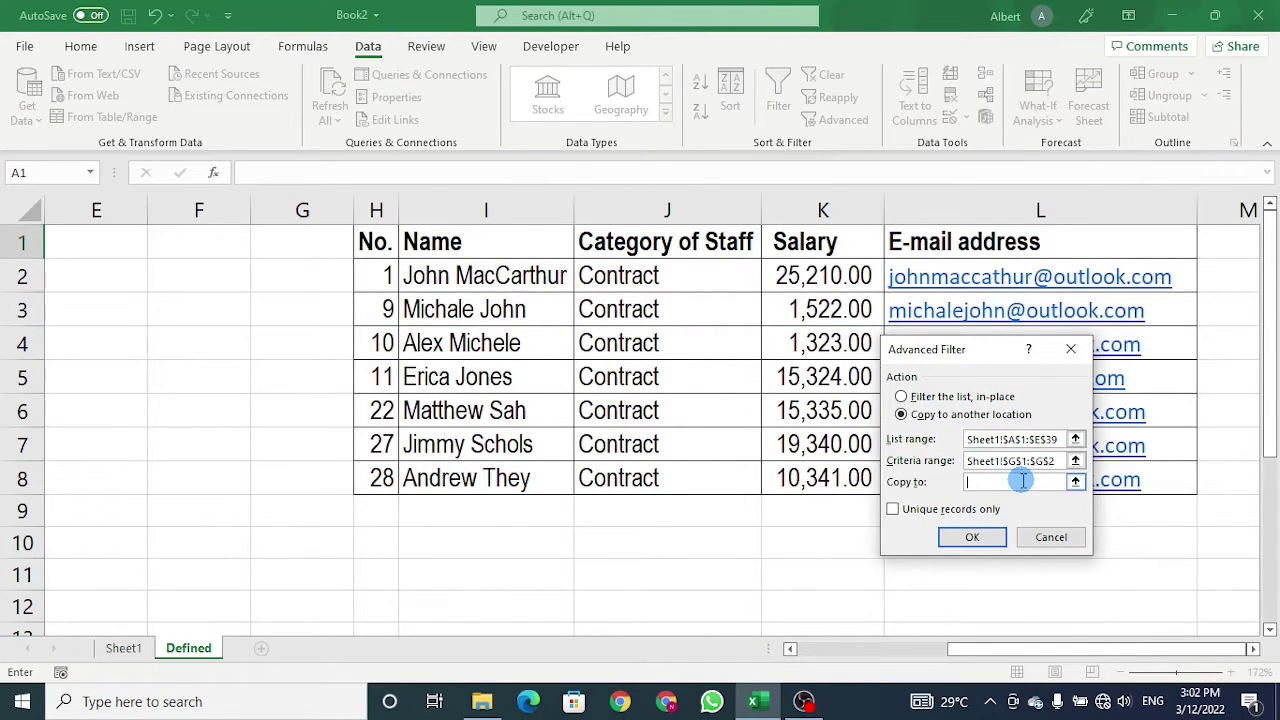
pyautogui.moveTo(1000, 648); pyautogui.dragTo(675, 594)
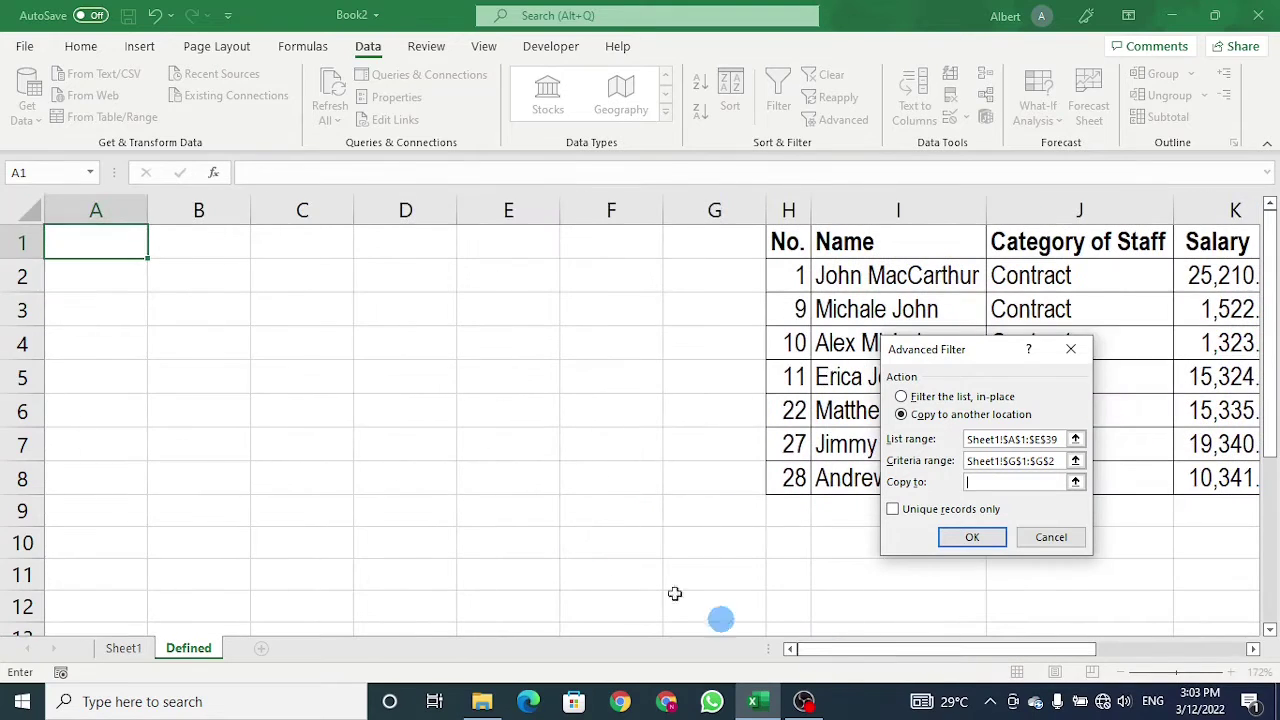
pyautogui.click(120, 245)
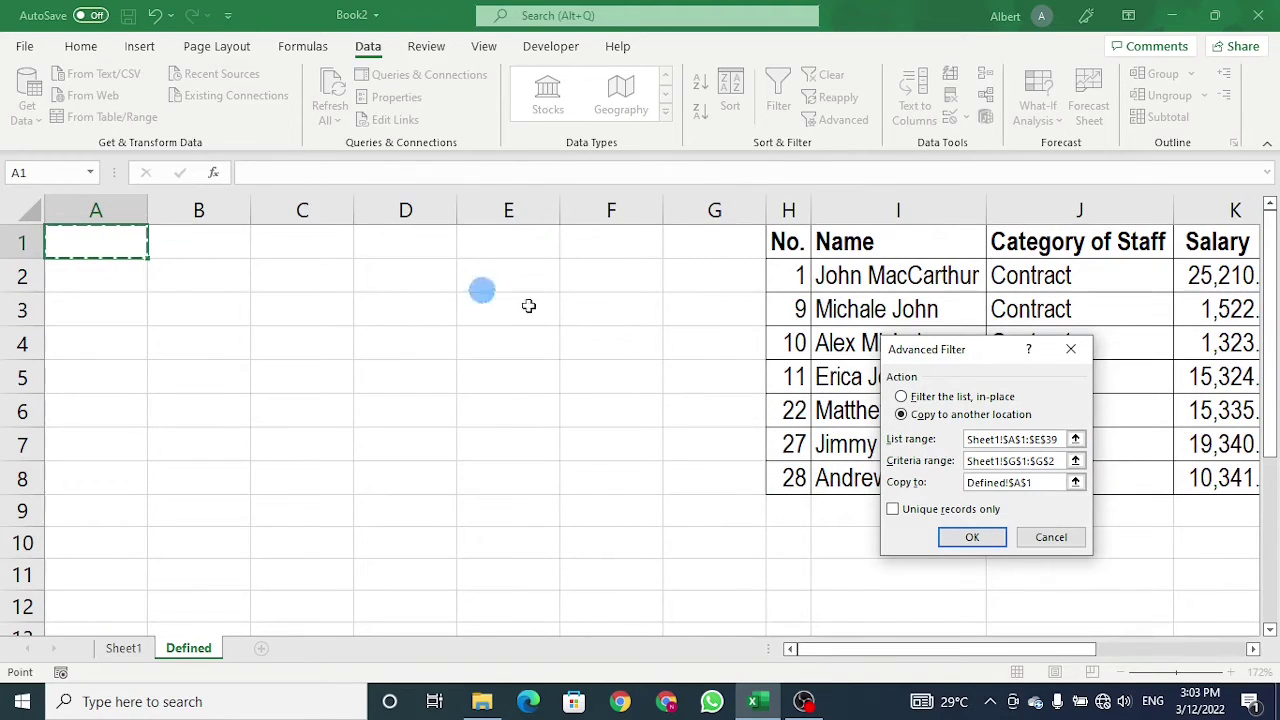
pyautogui.click(968, 540)
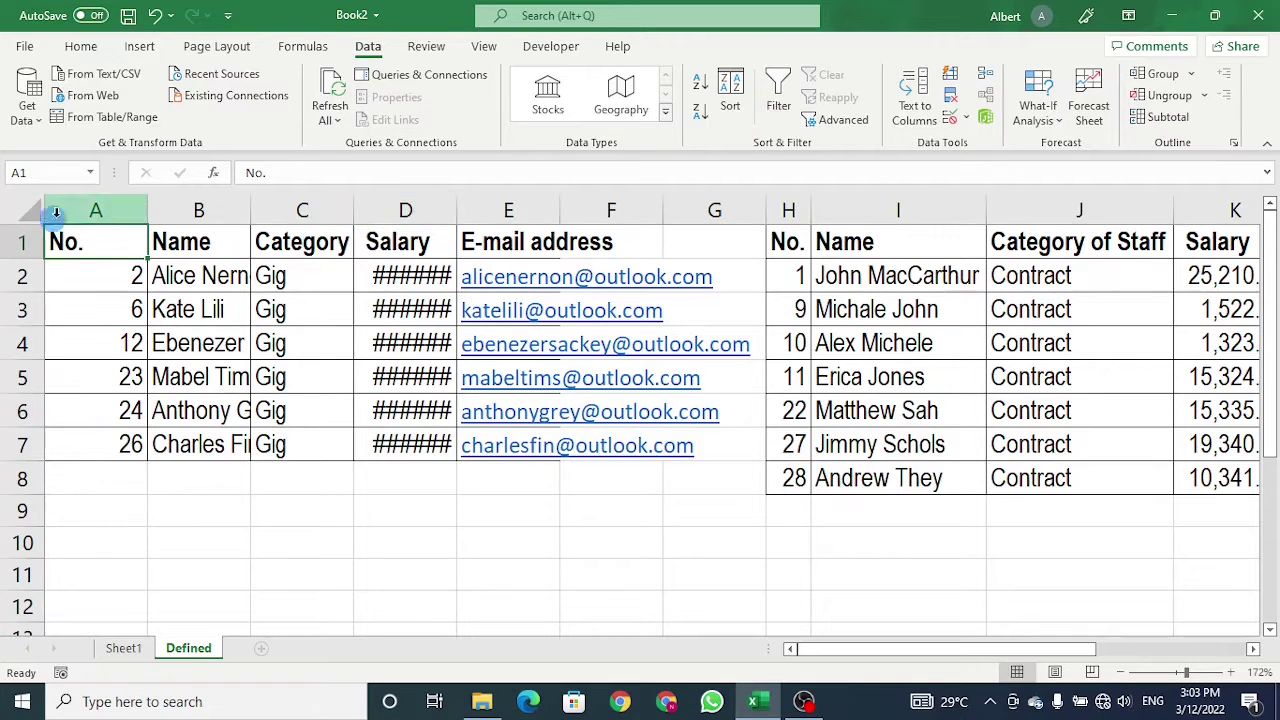
# Fit columns A to E of the extracted Gig records to their contents.
pyautogui.moveTo(94, 210); pyautogui.dragTo(545, 207)
pyautogui.doubleClick(455, 210)
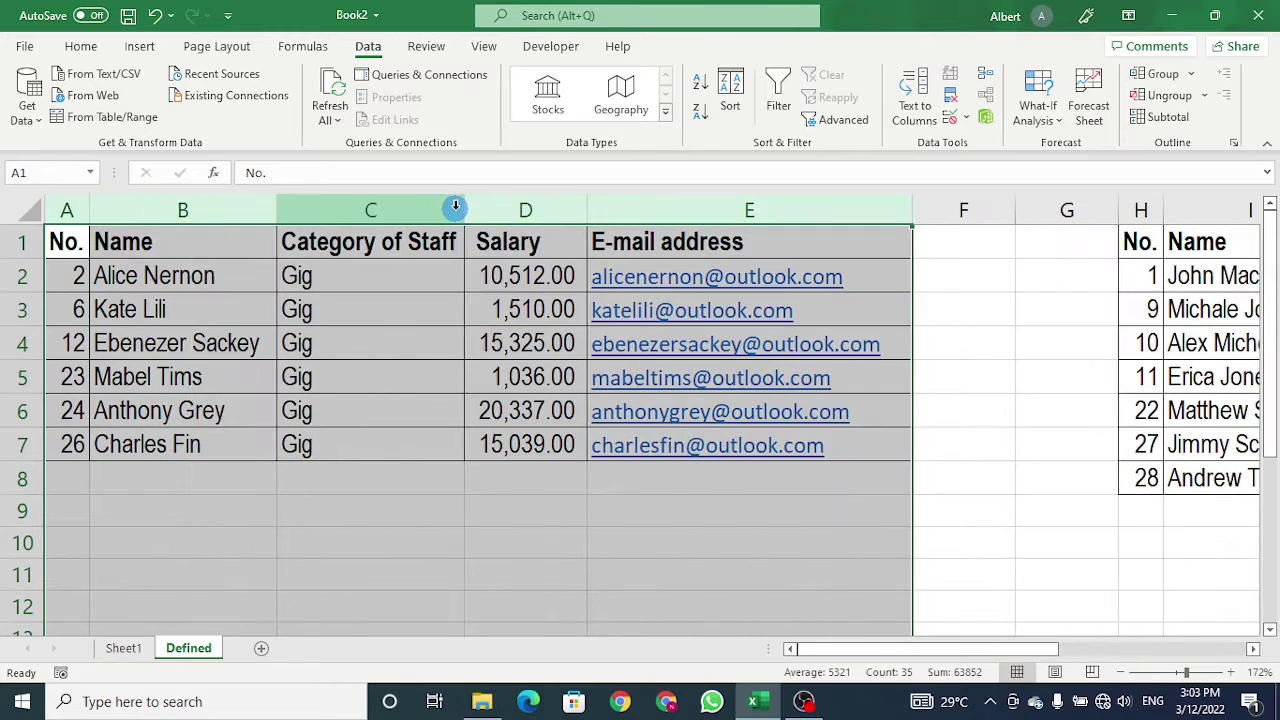
pyautogui.click(418, 313)
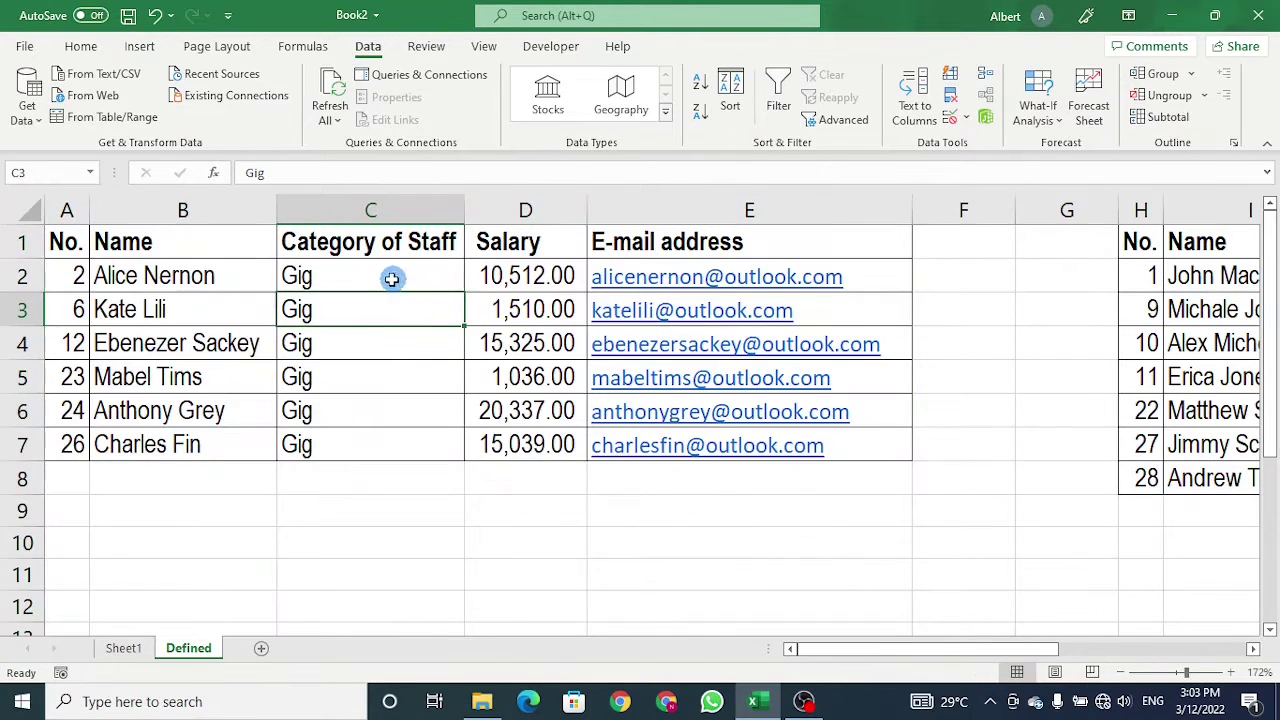
# Compare the extracted Category of Staff values with the Gig and Outsourced-Gig entries in Sheet1.
pyautogui.moveTo(391, 277); pyautogui.dragTo(389, 441)
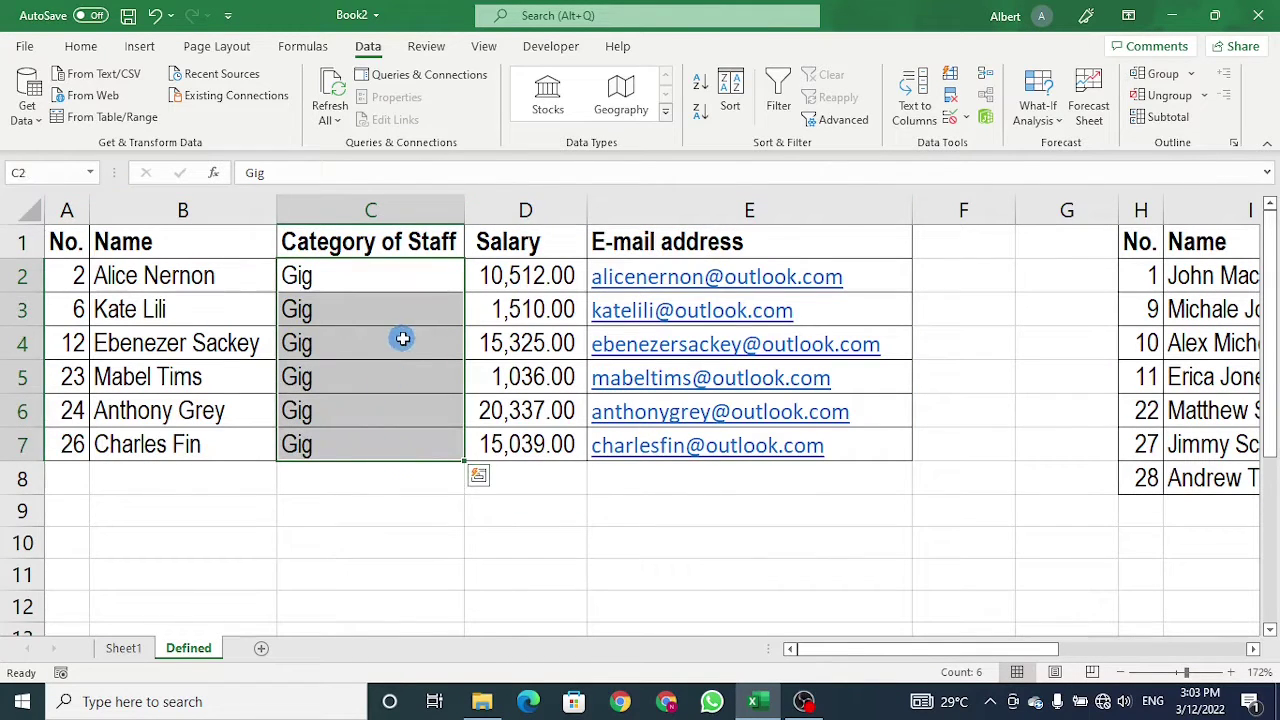
pyautogui.click(402, 338)
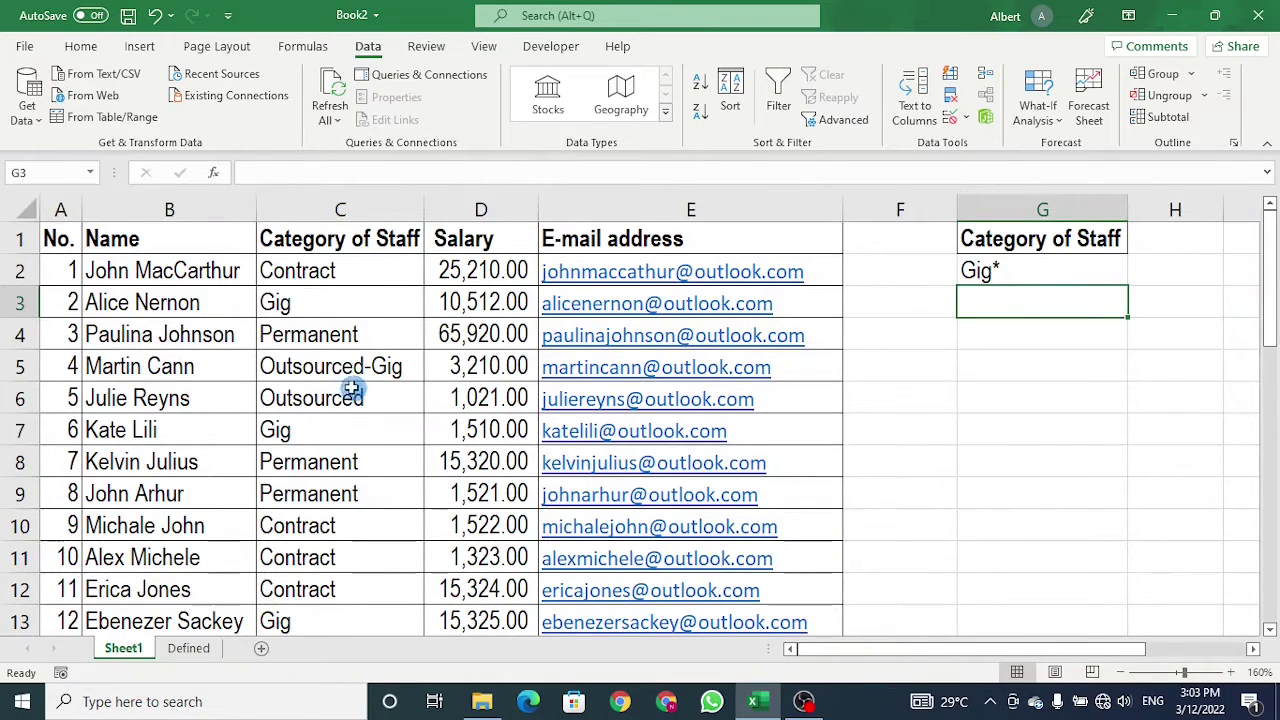
pyautogui.click(367, 370)
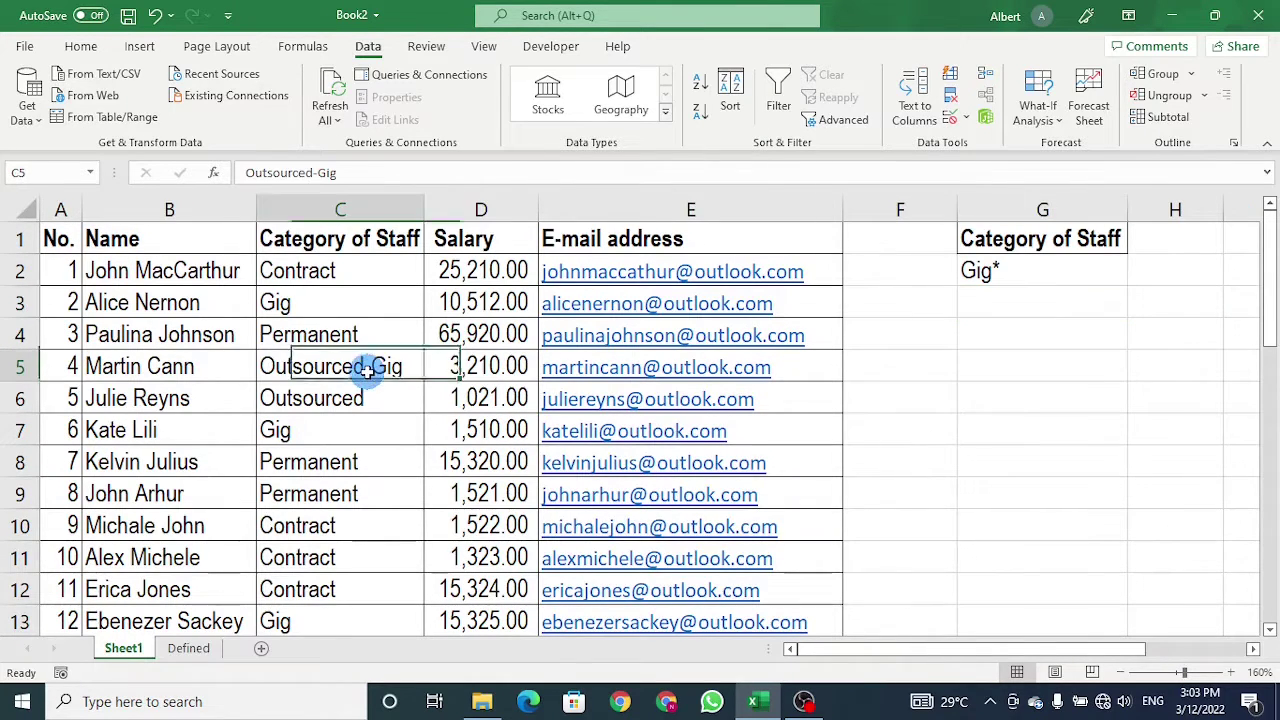
pyautogui.click(385, 298)
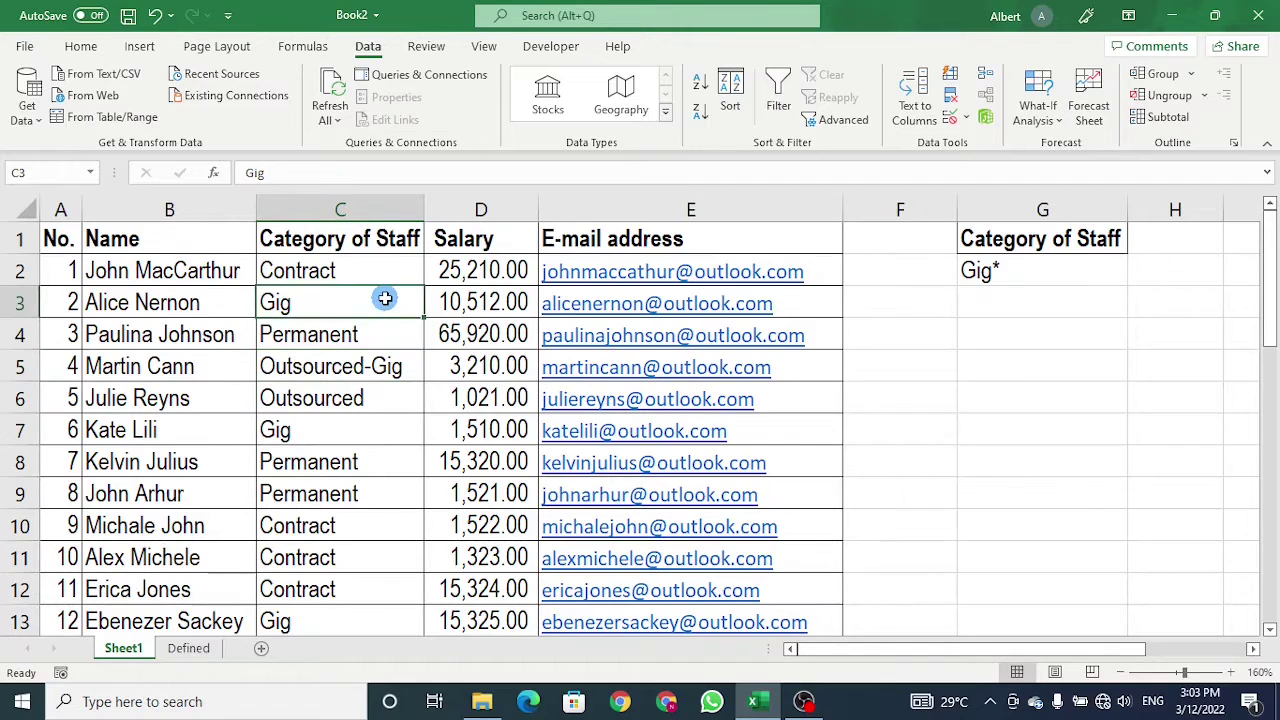
pyautogui.click(392, 369)
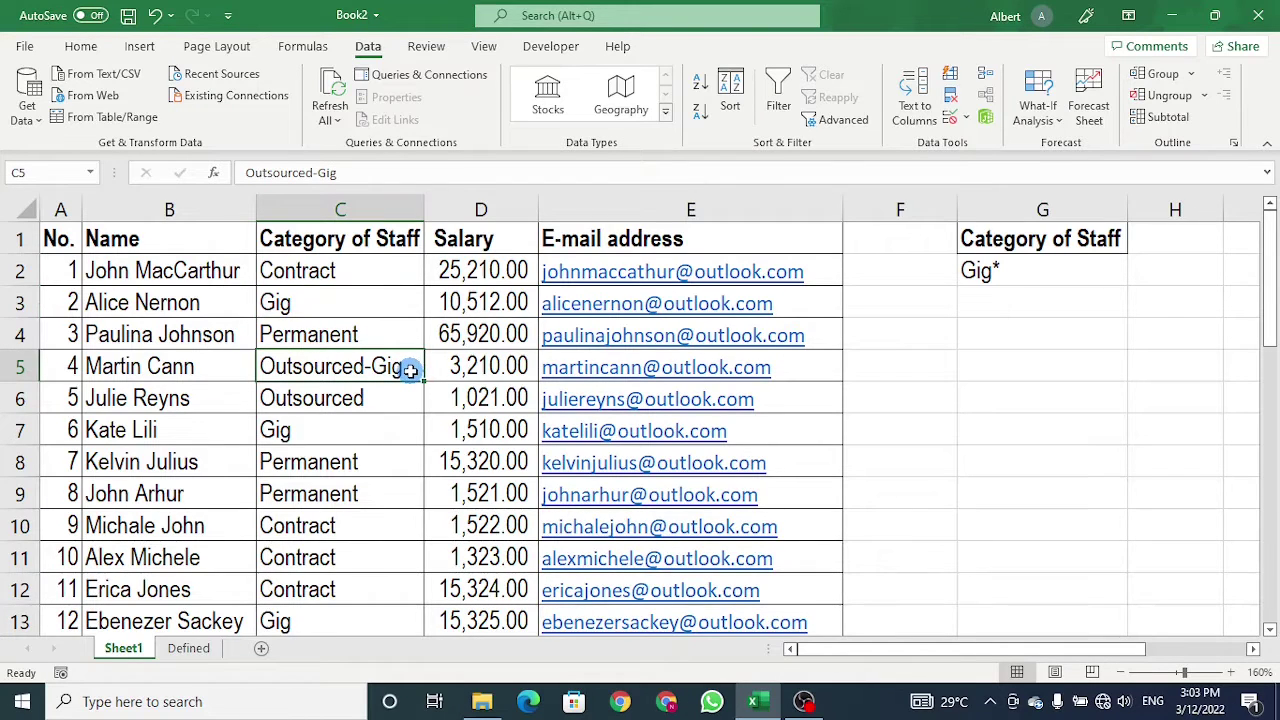
# Insert seven blank columns before the extracted Gig records on the Defined sheet.
pyautogui.click(188, 648)
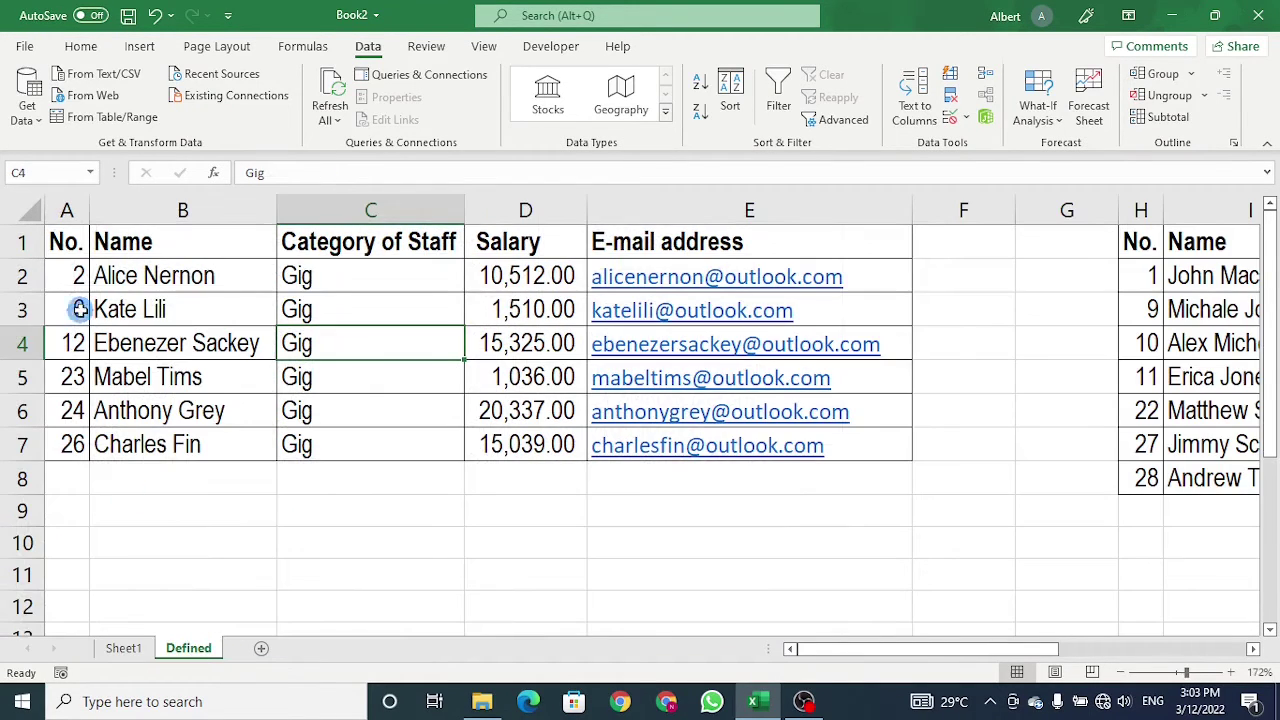
pyautogui.moveTo(66, 210); pyautogui.dragTo(1023, 220)
pyautogui.rightClick(980, 212)
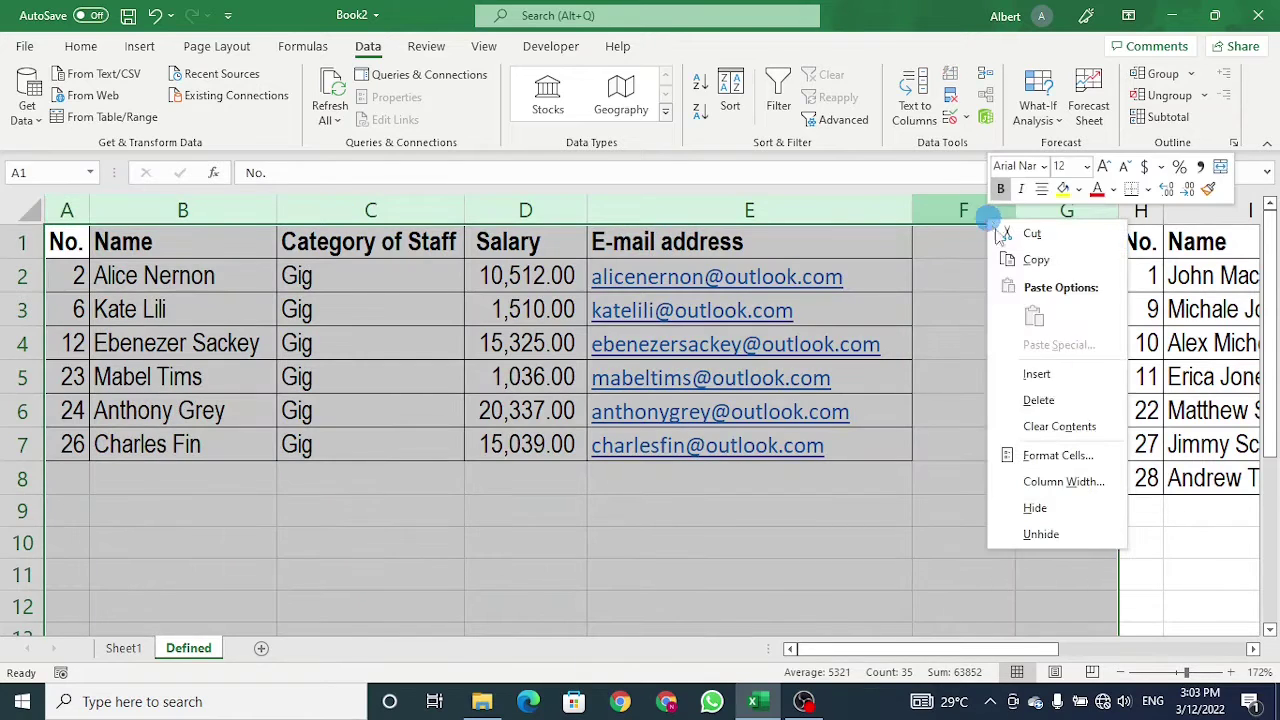
pyautogui.click(1052, 377)
pyautogui.click(585, 341)
# Change the Category of Staff criterion in cell G2 of Sheet1 to *Gig*.
pyautogui.click(123, 648)
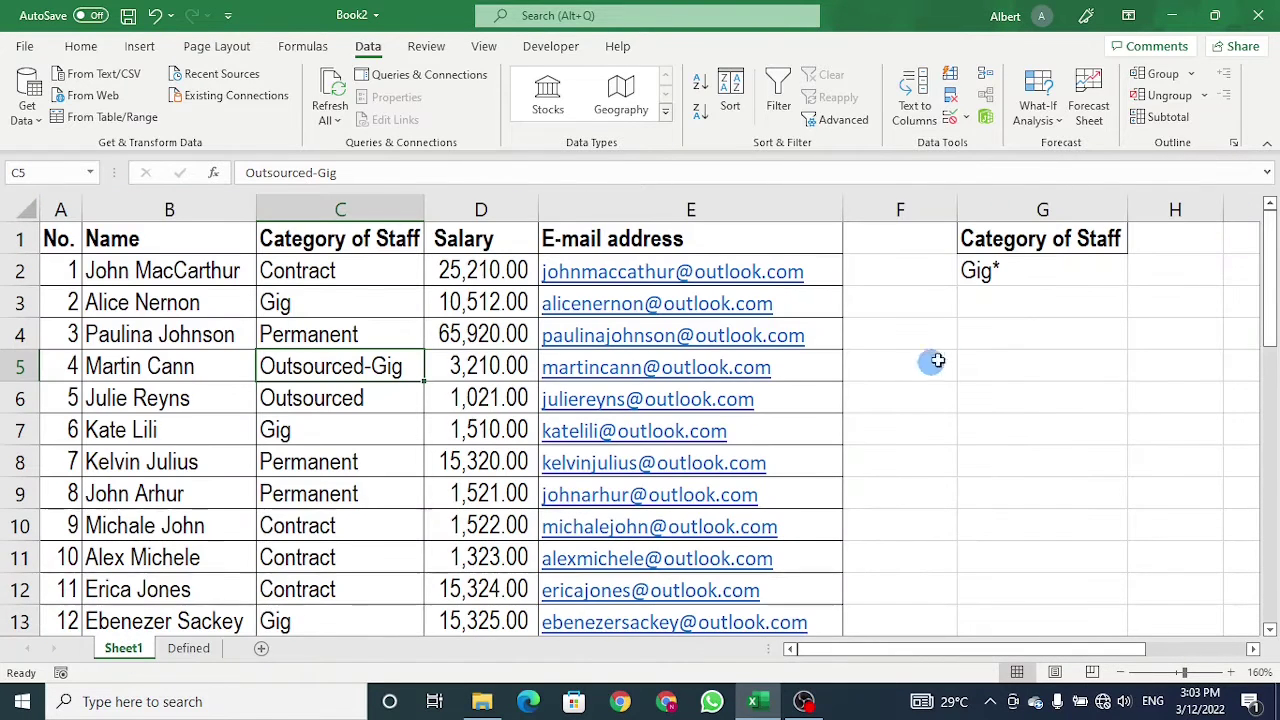
pyautogui.click(1052, 271)
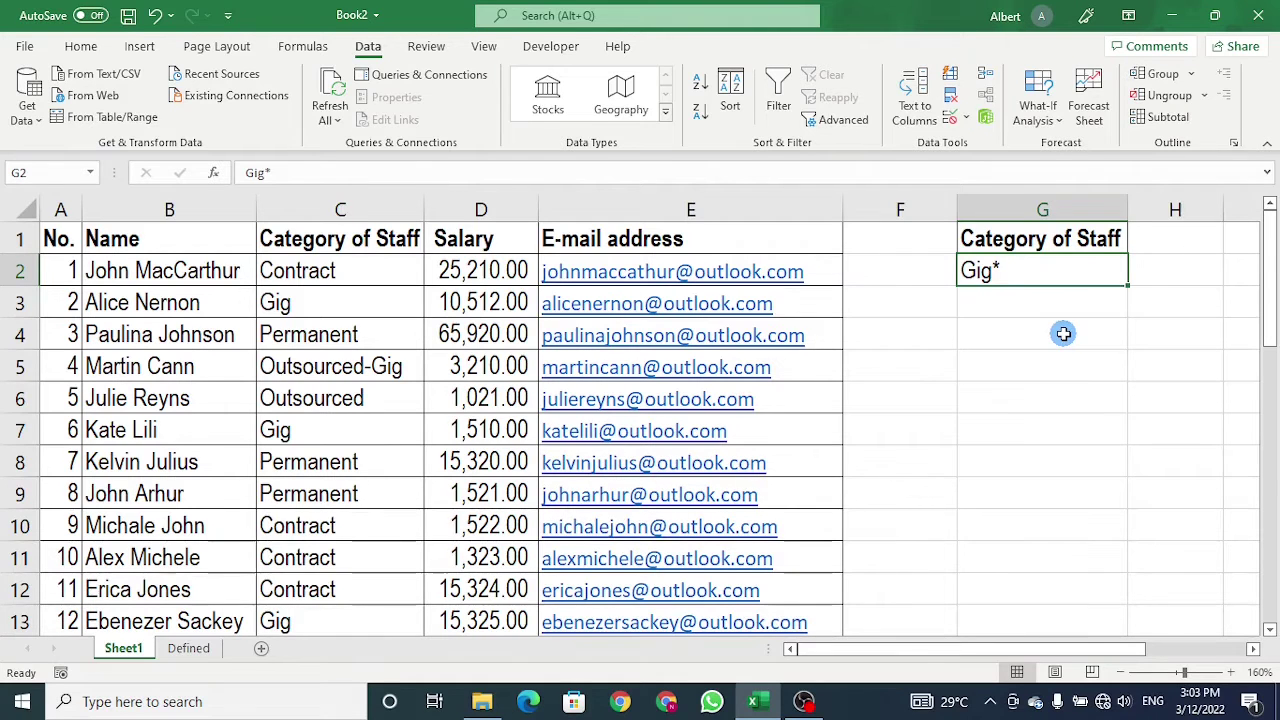
pyautogui.write('*')
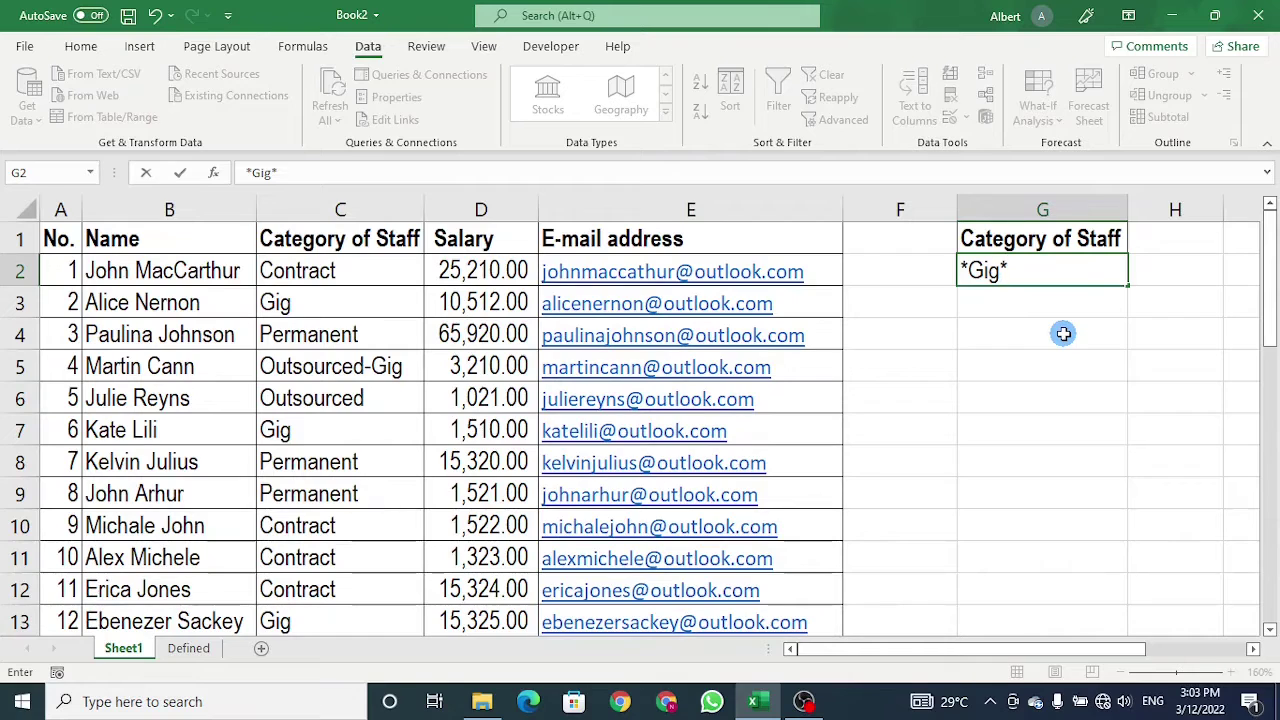
pyautogui.press('Return')
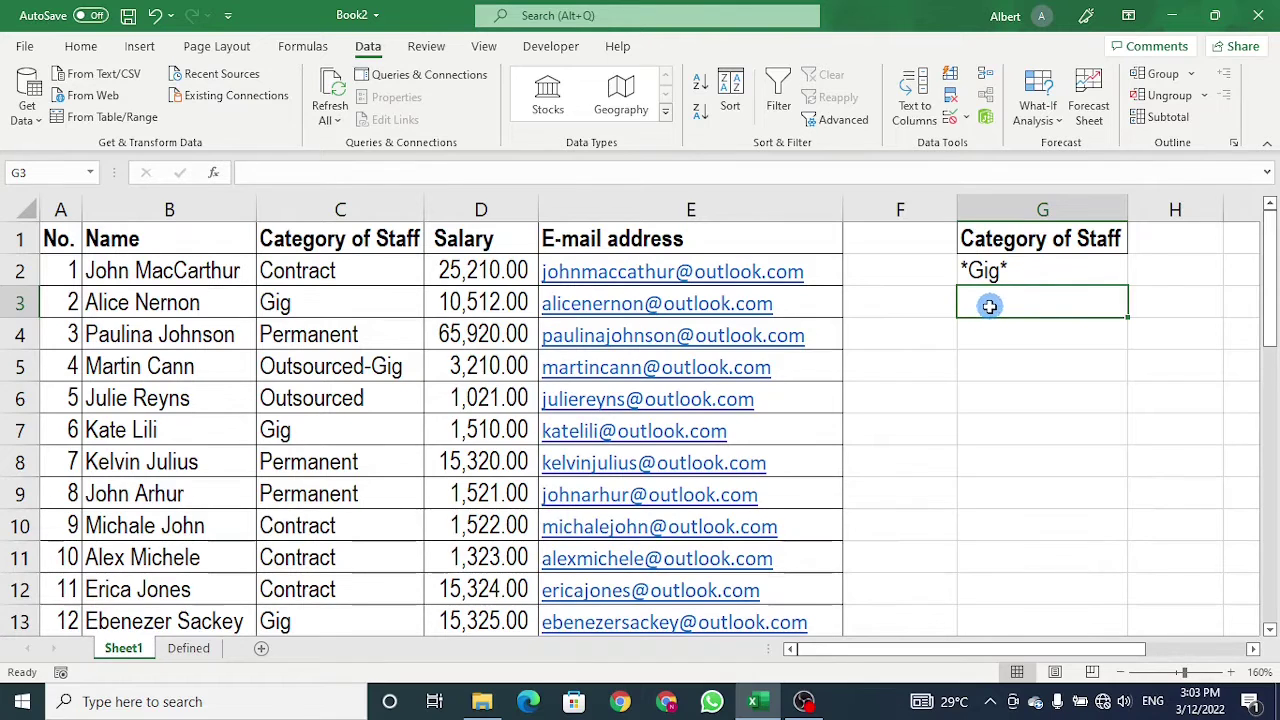
# Start an Advanced Filter from cell A1 of the Defined sheet that copies to another location, with list range Sheet1!$A$1:$E$39.
pyautogui.click(188, 648)
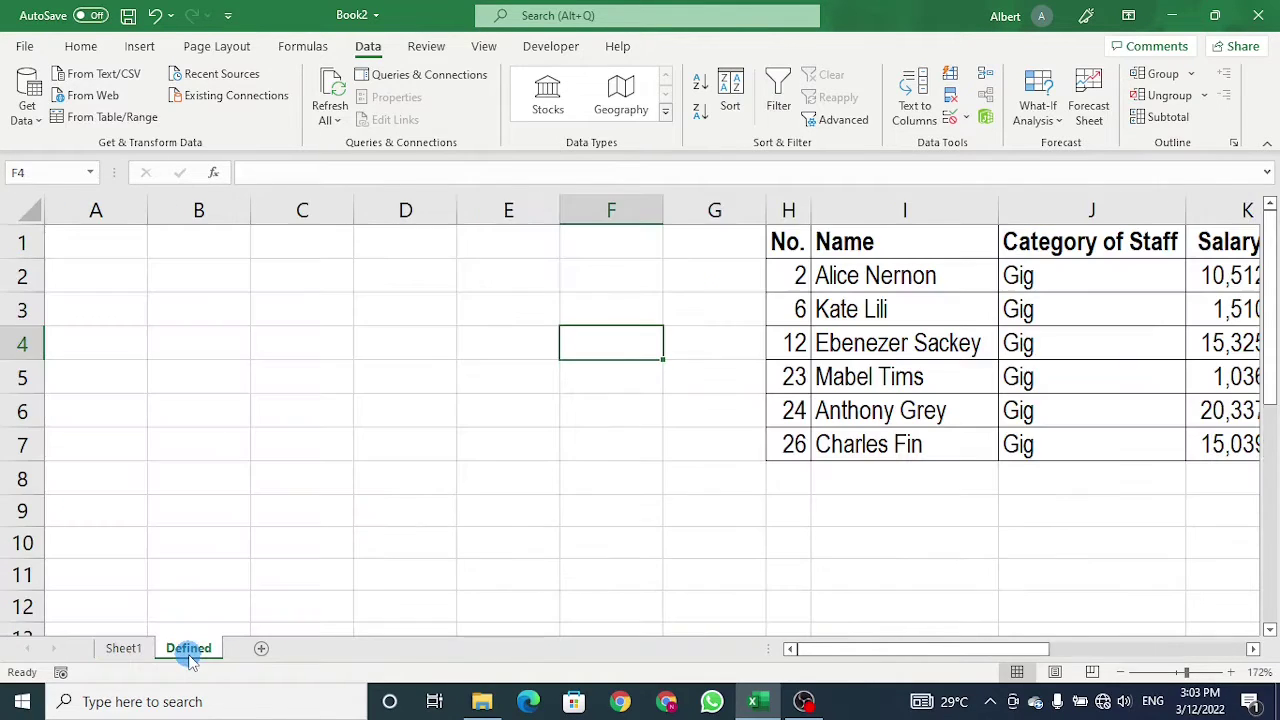
pyautogui.click(68, 247)
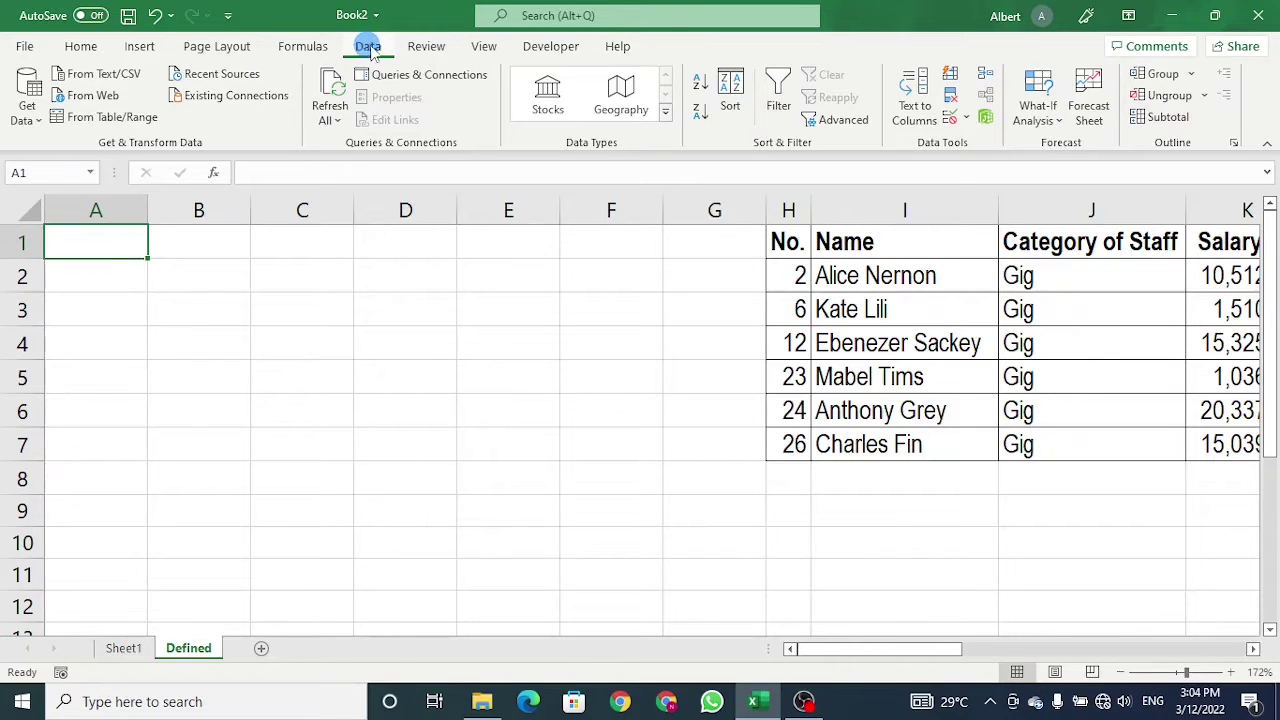
pyautogui.click(855, 127)
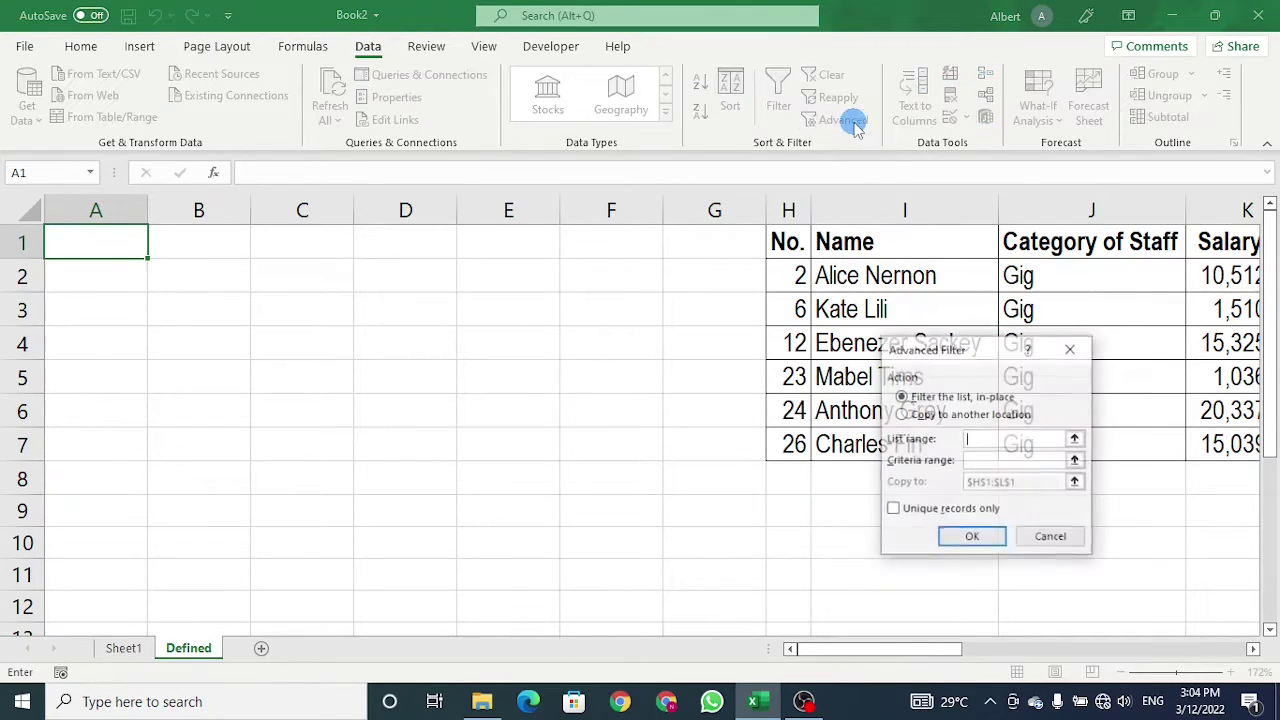
pyautogui.click(930, 414)
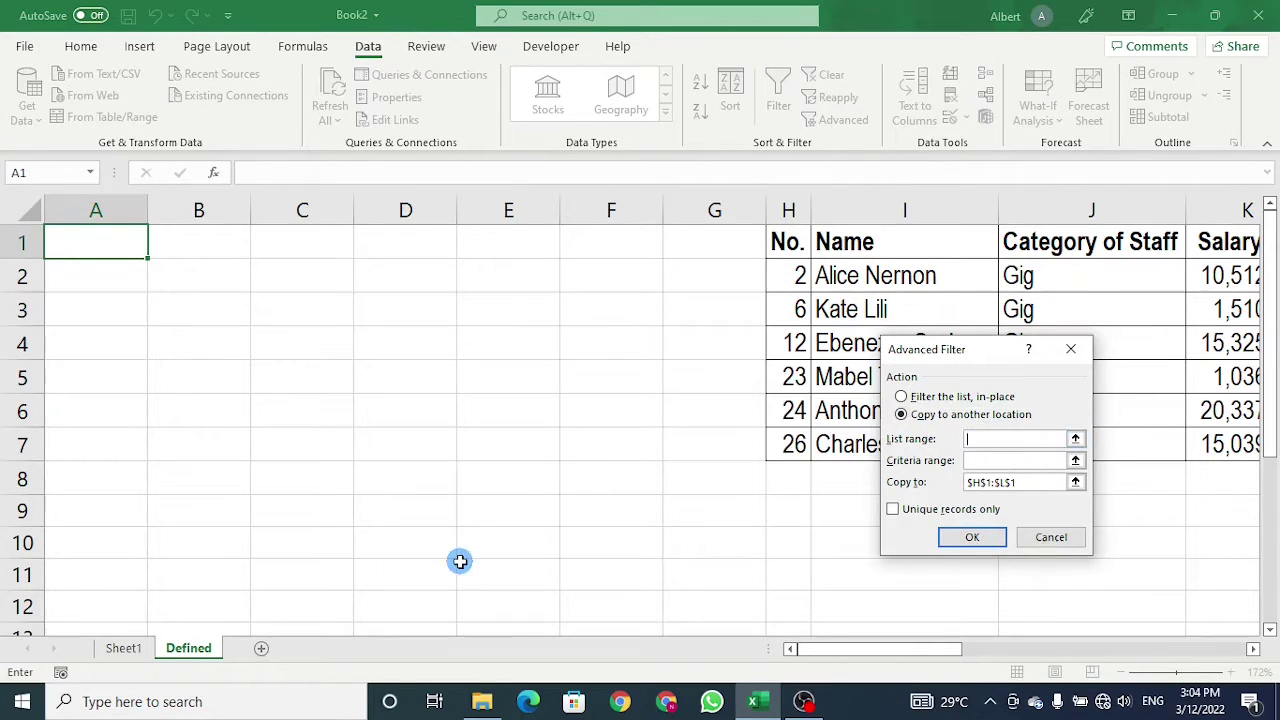
pyautogui.click(123, 648)
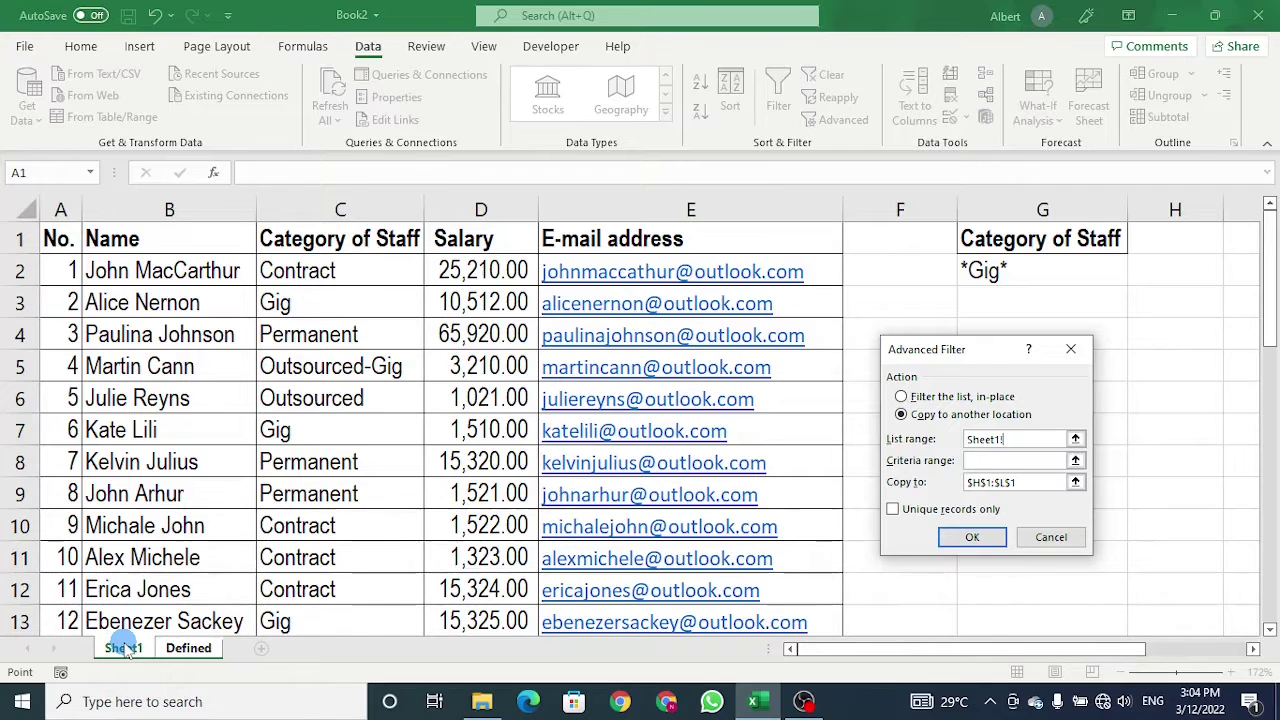
pyautogui.moveTo(54, 240); pyautogui.dragTo(591, 235)
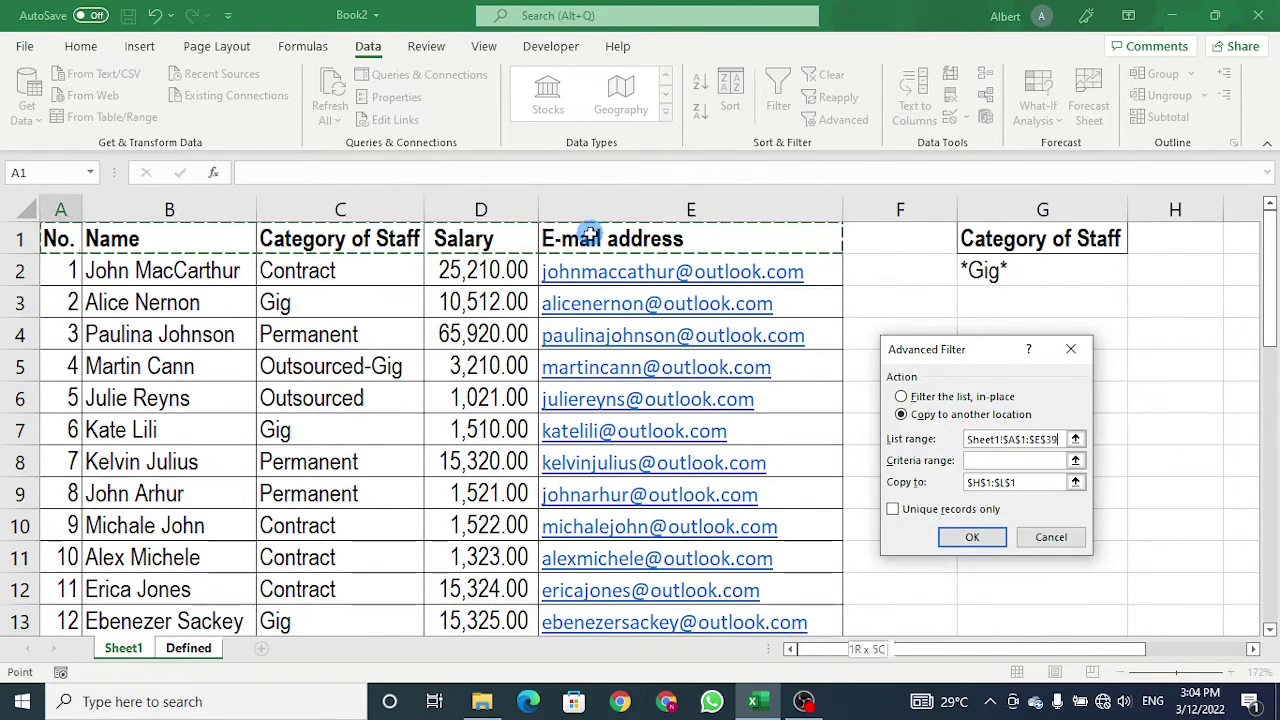
pyautogui.hotkey('ctrl', 'shift', 'Down')
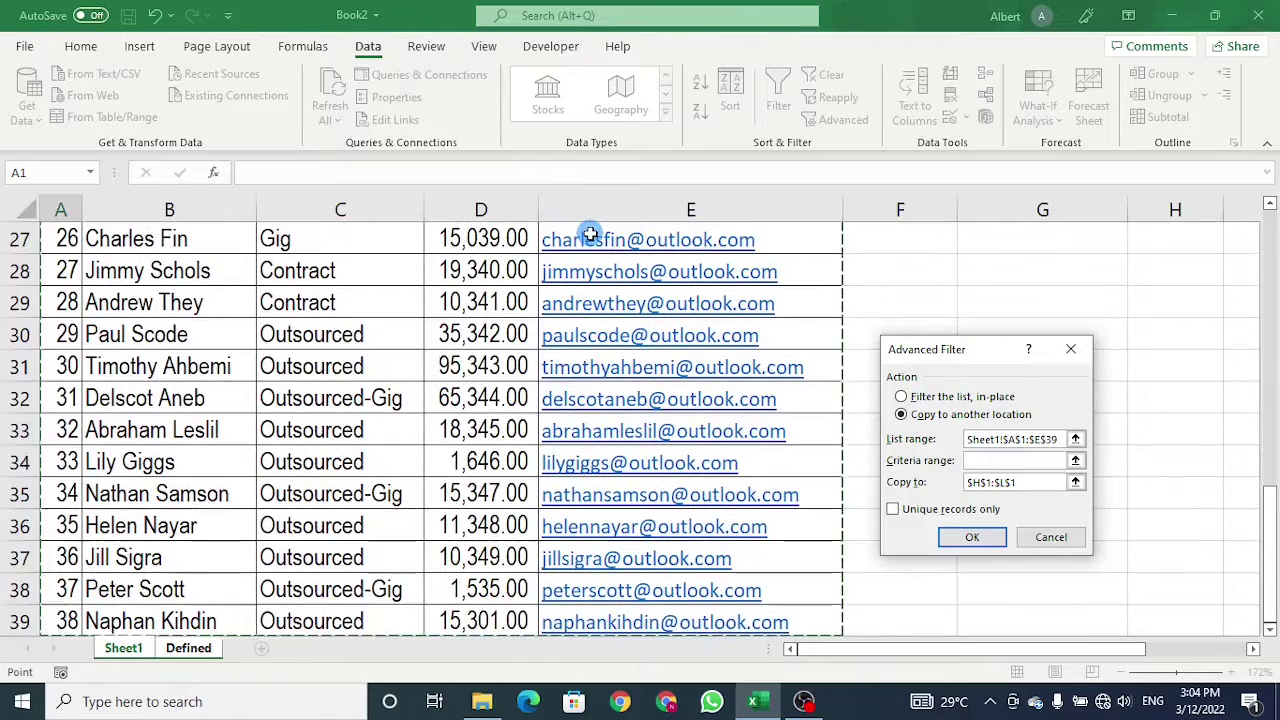
# Set the Advanced Filter's criteria range to Sheet1!$G$1:$G$2.
pyautogui.click(988, 460)
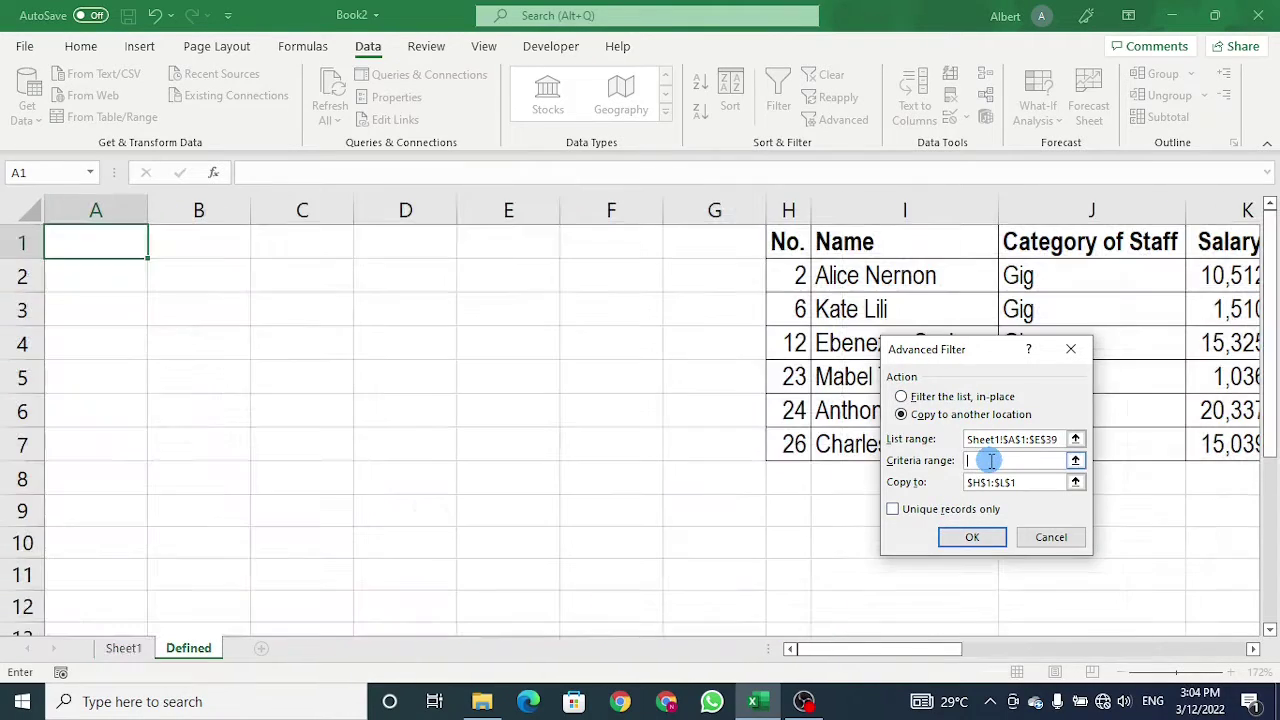
pyautogui.click(126, 646)
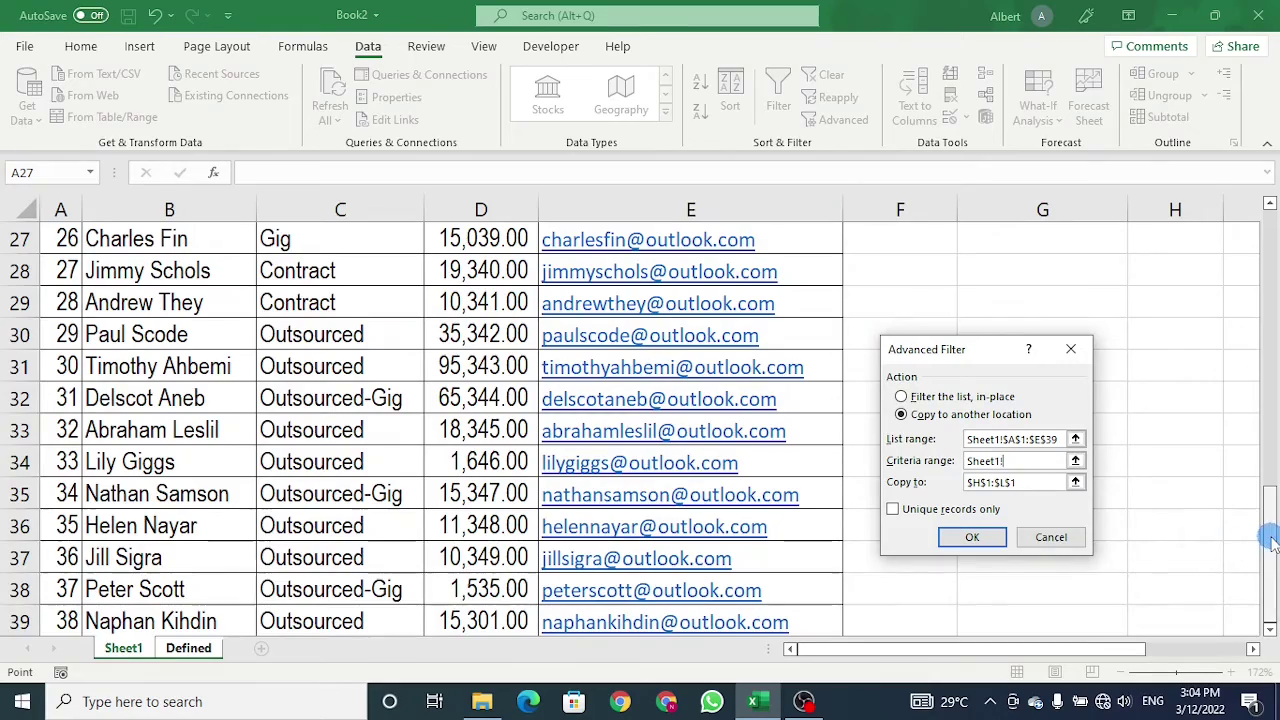
pyautogui.moveTo(1268, 536); pyautogui.dragTo(1270, 257)
pyautogui.moveTo(1055, 246); pyautogui.dragTo(1057, 274)
# Set the copy destination to cell A1 of the Defined sheet and run the filter.
pyautogui.click(1038, 482)
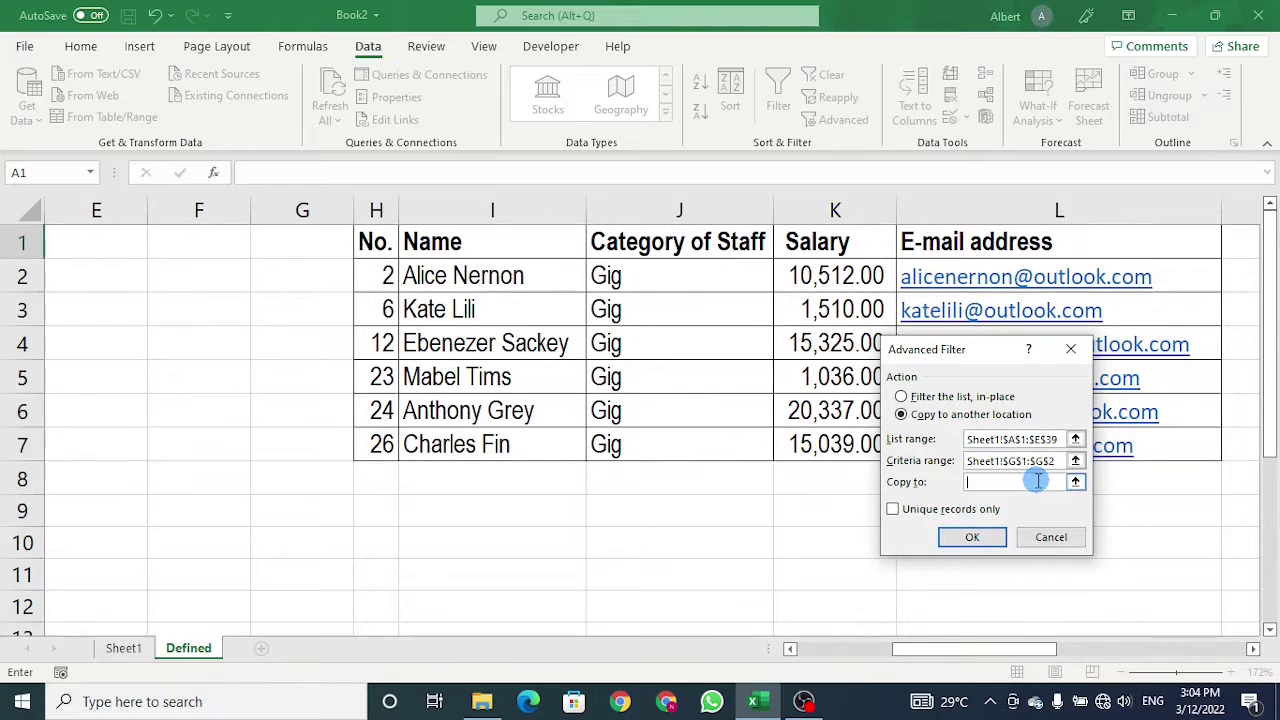
pyautogui.moveTo(986, 646); pyautogui.dragTo(633, 606)
pyautogui.click(253, 342)
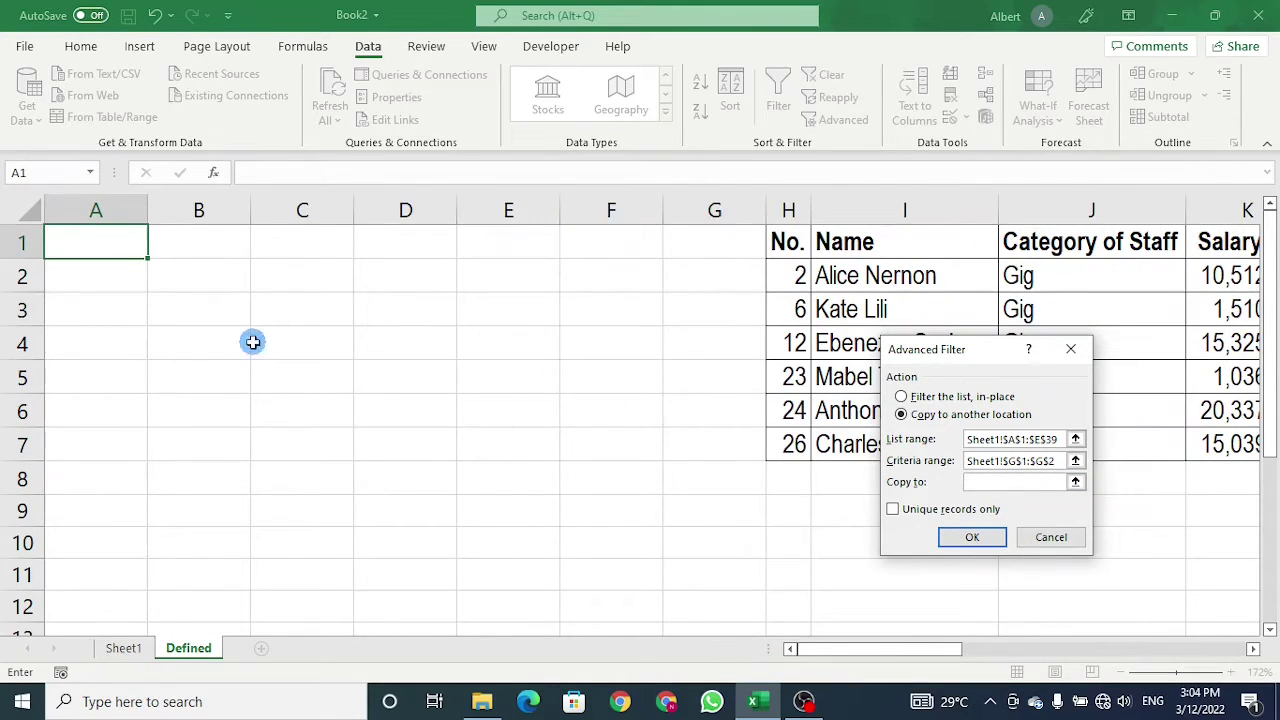
pyautogui.click(86, 237)
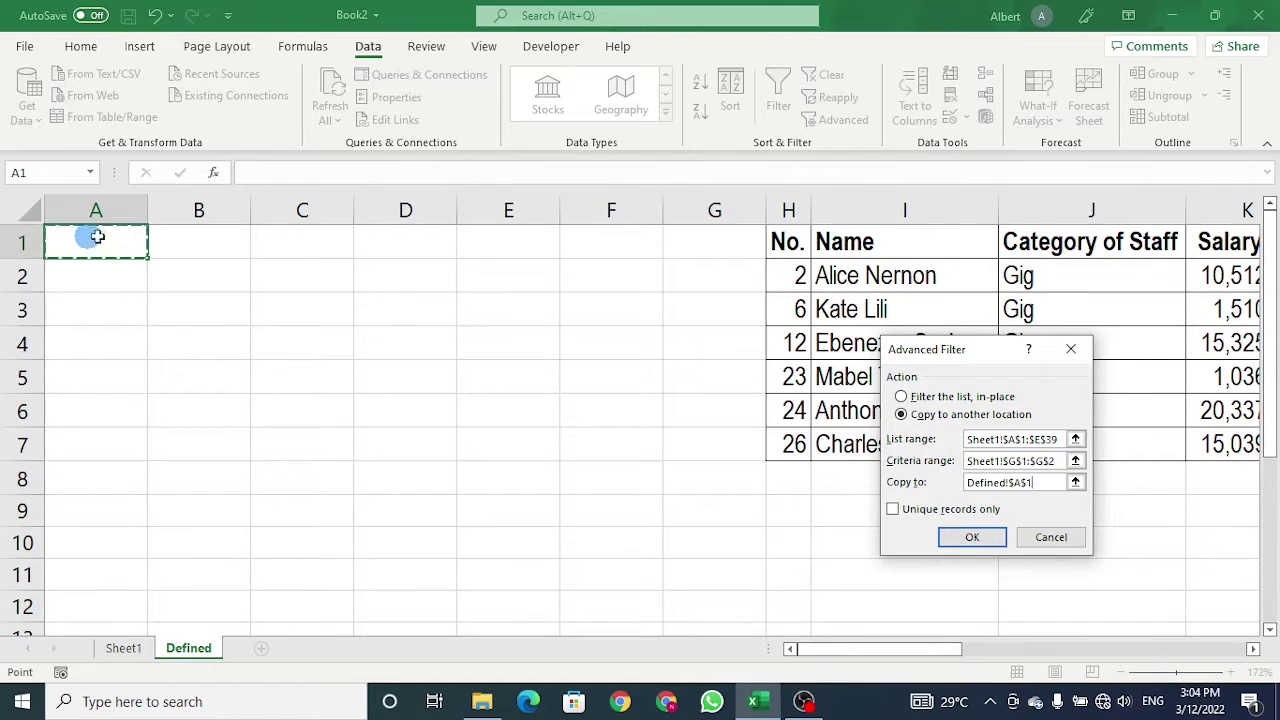
pyautogui.click(983, 539)
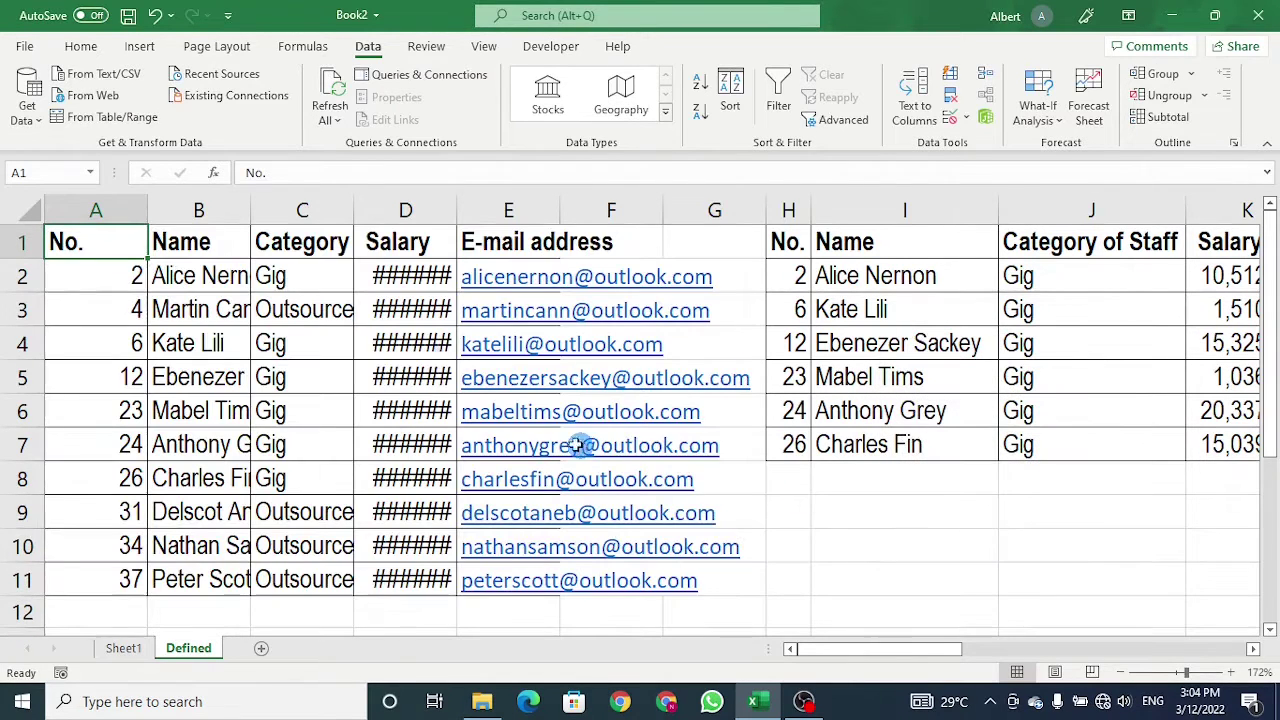
# Fit columns A to E of the extracted *Gig* records to their contents and review the Category of Staff values.
pyautogui.moveTo(117, 200); pyautogui.dragTo(486, 211)
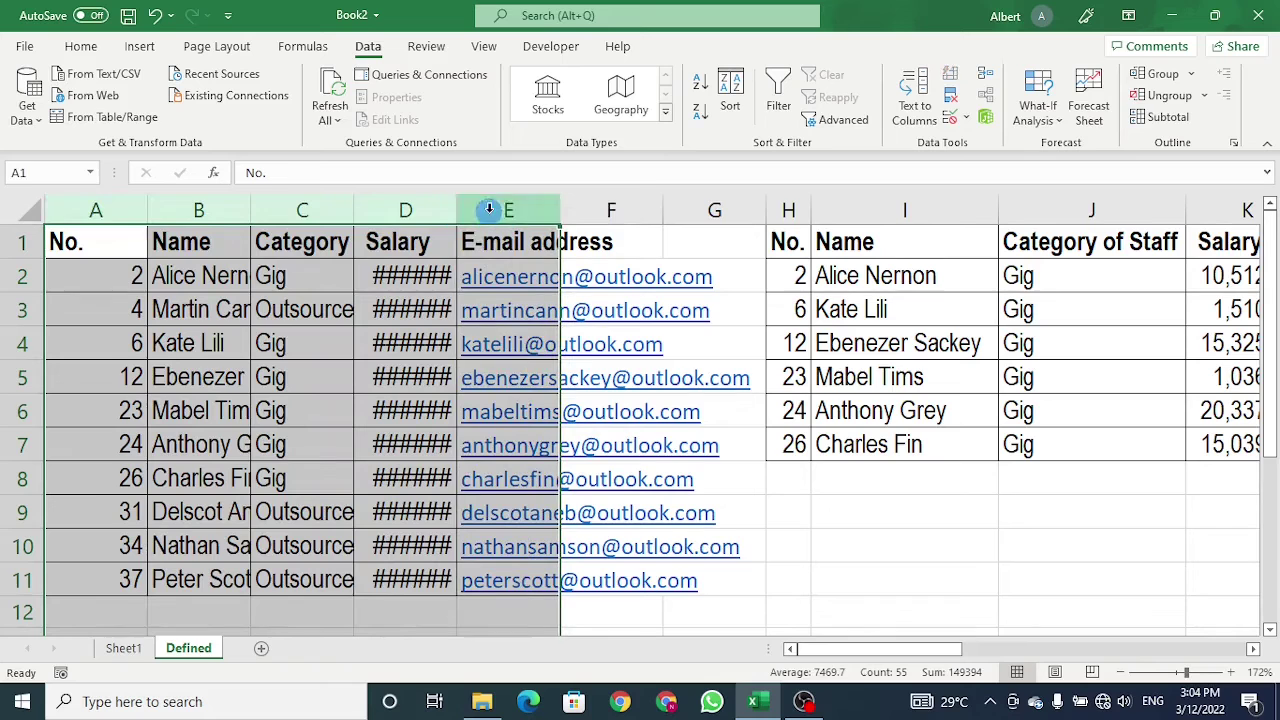
pyautogui.doubleClick(450, 212)
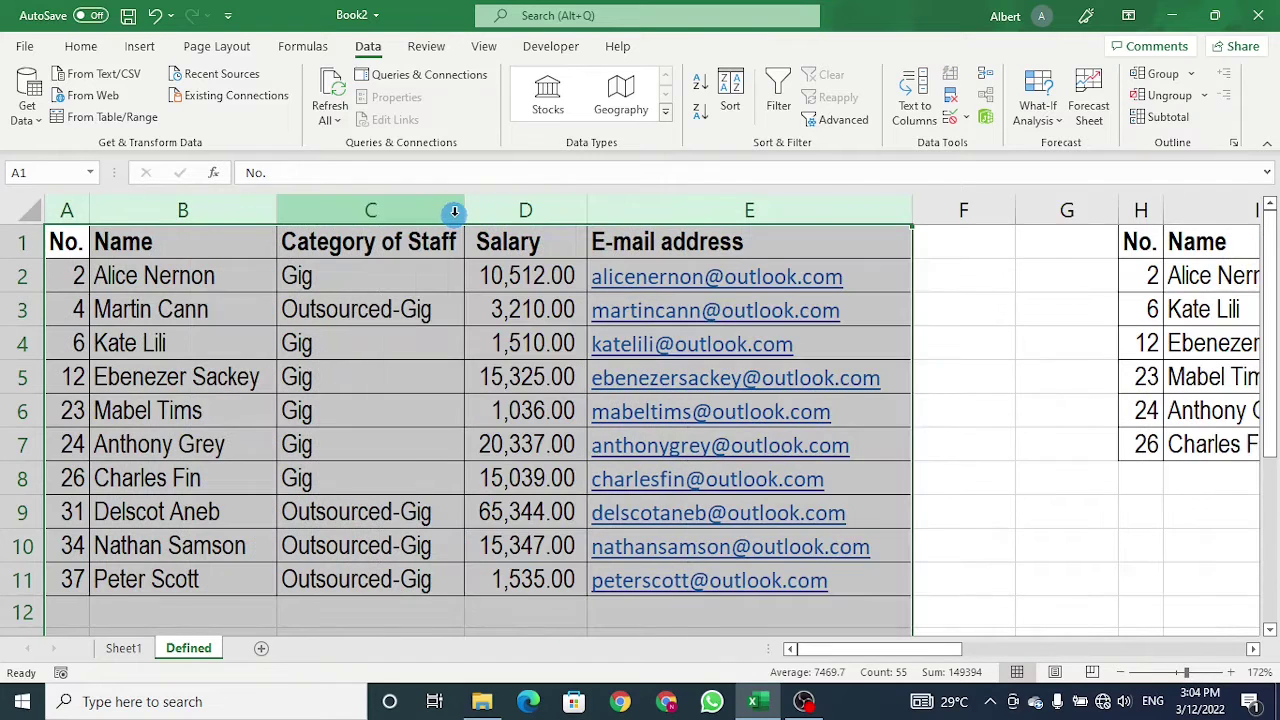
pyautogui.click(346, 281)
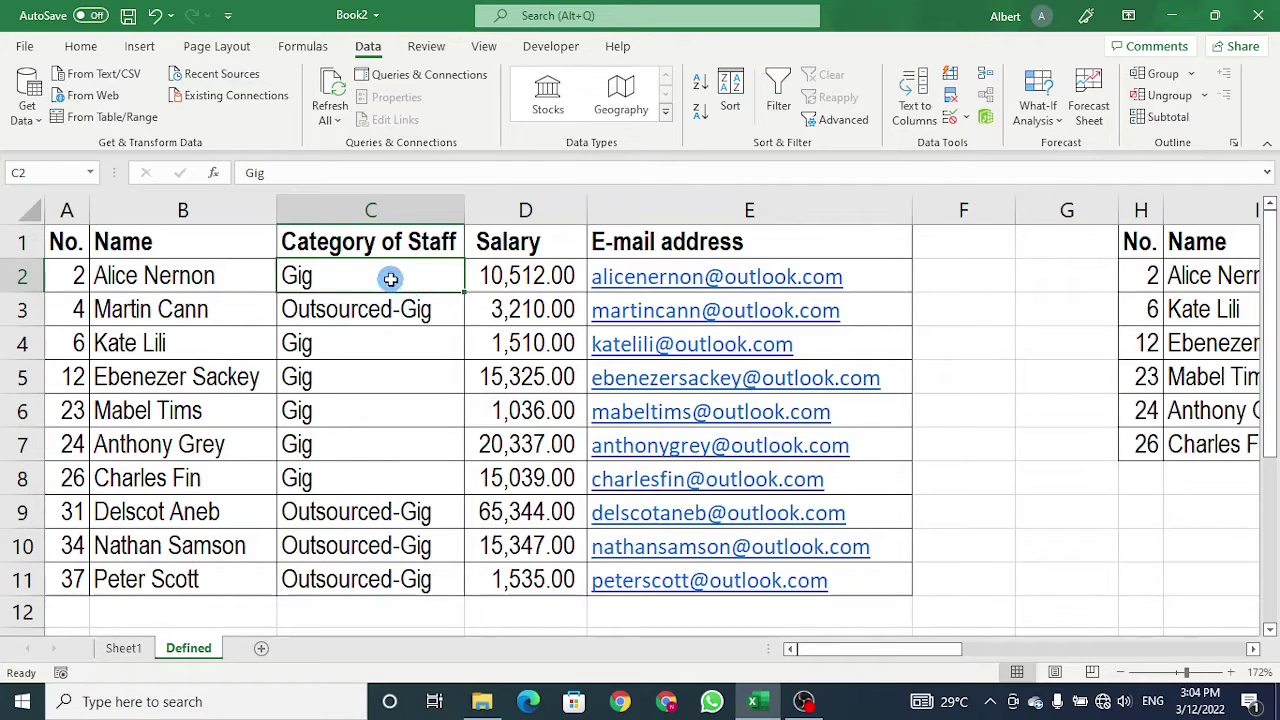
pyautogui.click(446, 314)
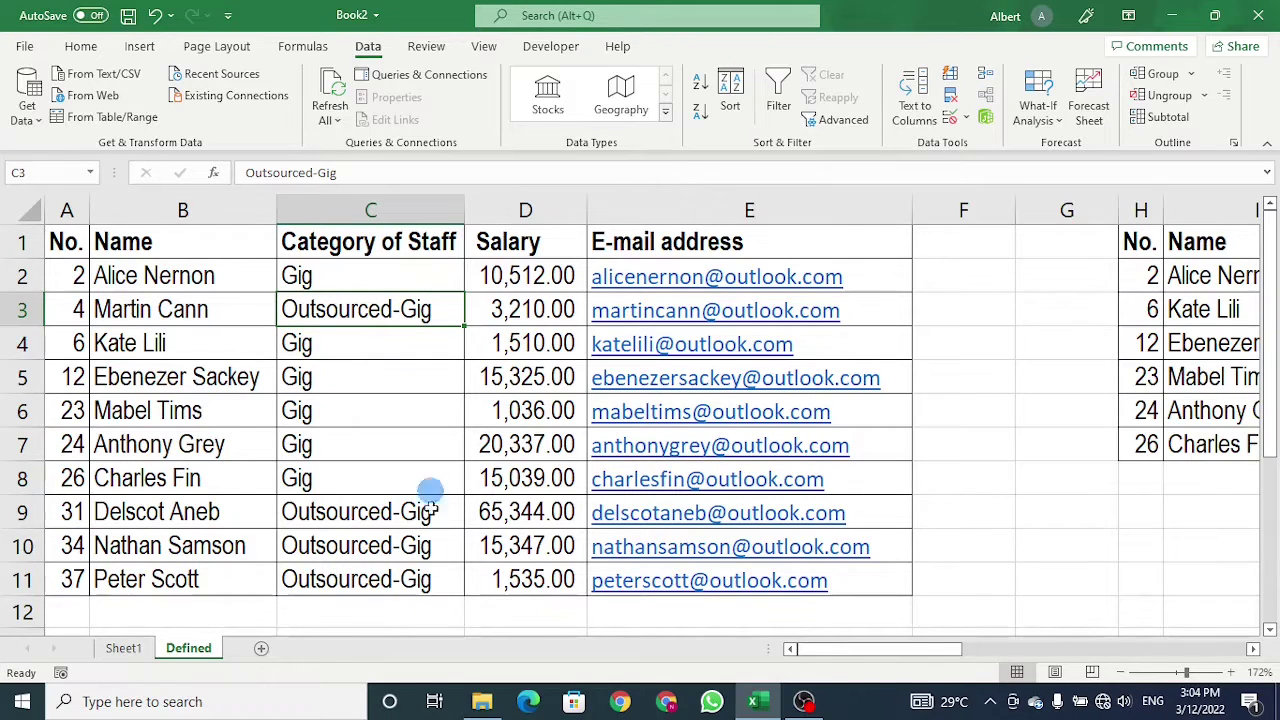
pyautogui.click(417, 377)
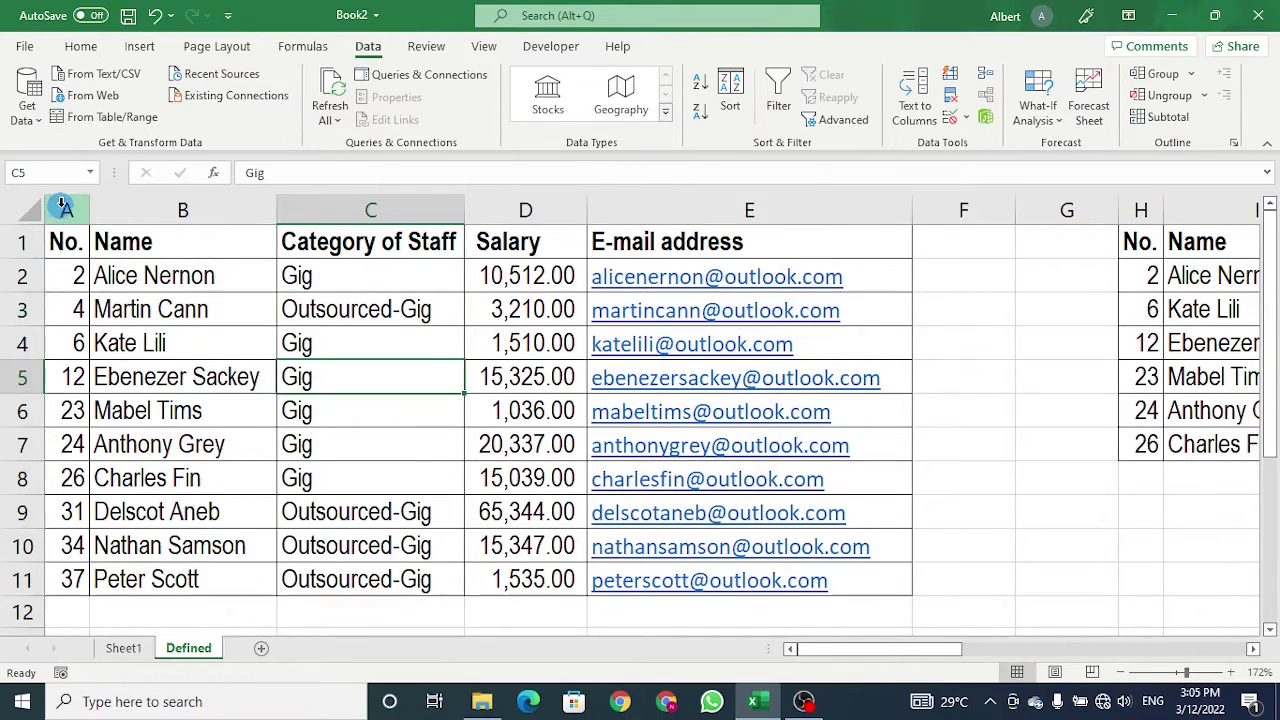
# Insert seven blank columns before the extracted *Gig* records on the Defined sheet, leaving cell A1 selected.
pyautogui.moveTo(66, 210); pyautogui.dragTo(1029, 213)
pyautogui.rightClick(932, 214)
pyautogui.click(964, 371)
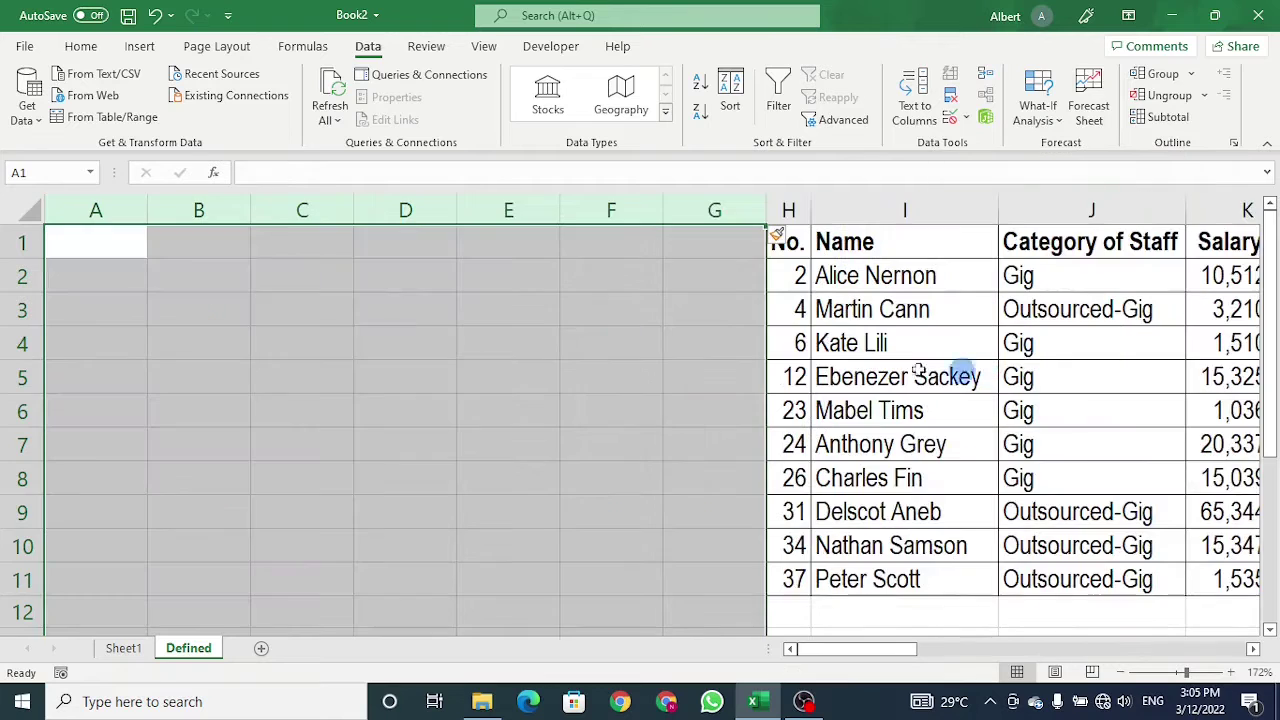
pyautogui.click(134, 249)
# Copy the Salary header of Sheet1 to cell H1, beside the Category of Staff criterion header.
pyautogui.click(122, 648)
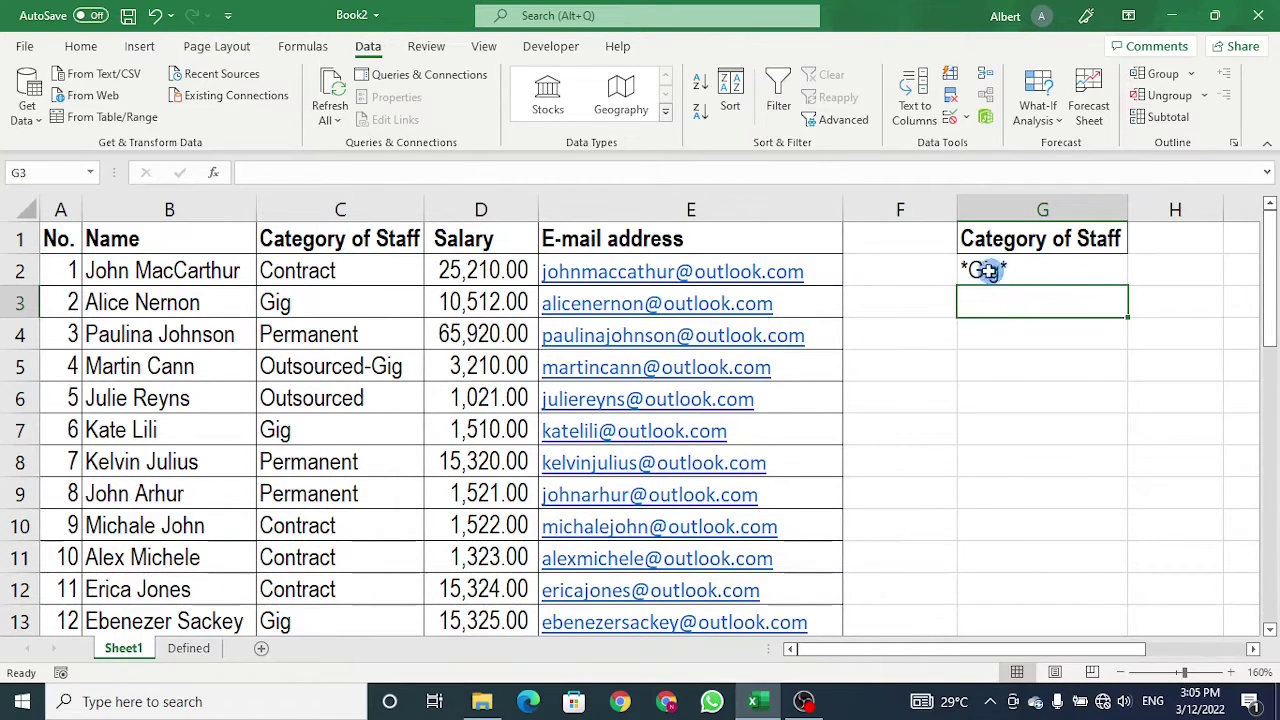
pyautogui.click(500, 306)
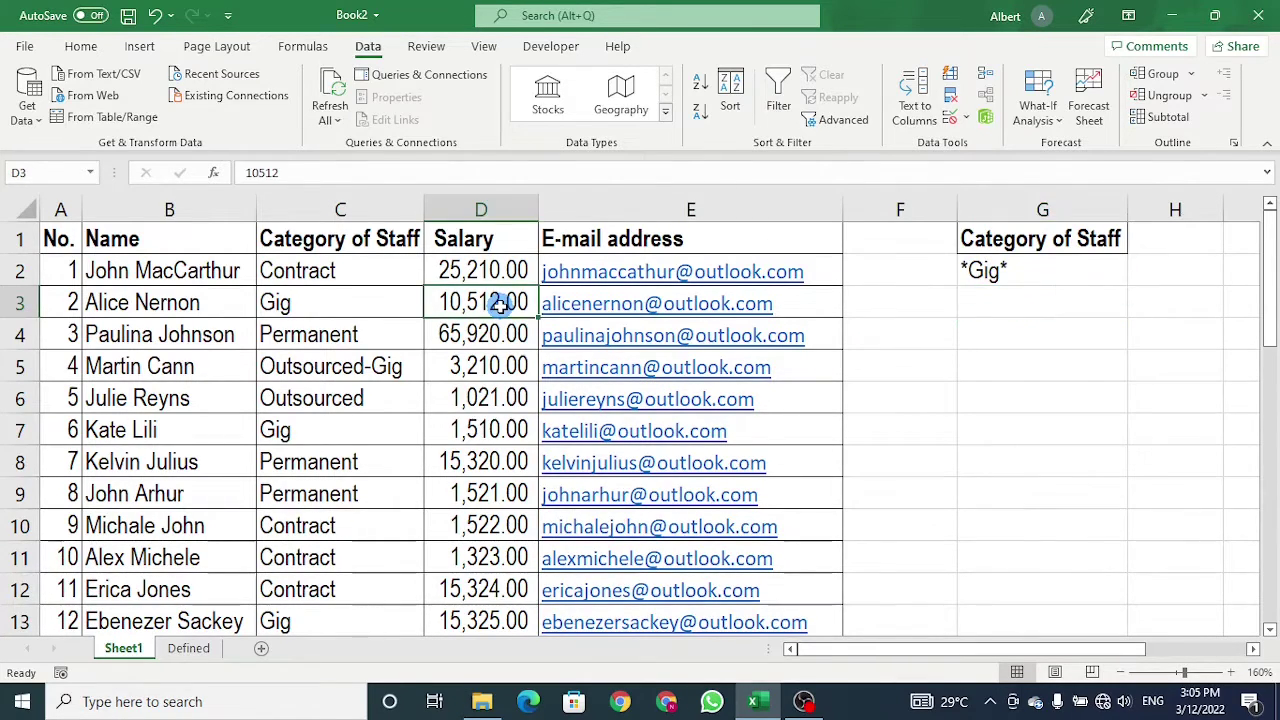
pyautogui.click(511, 242)
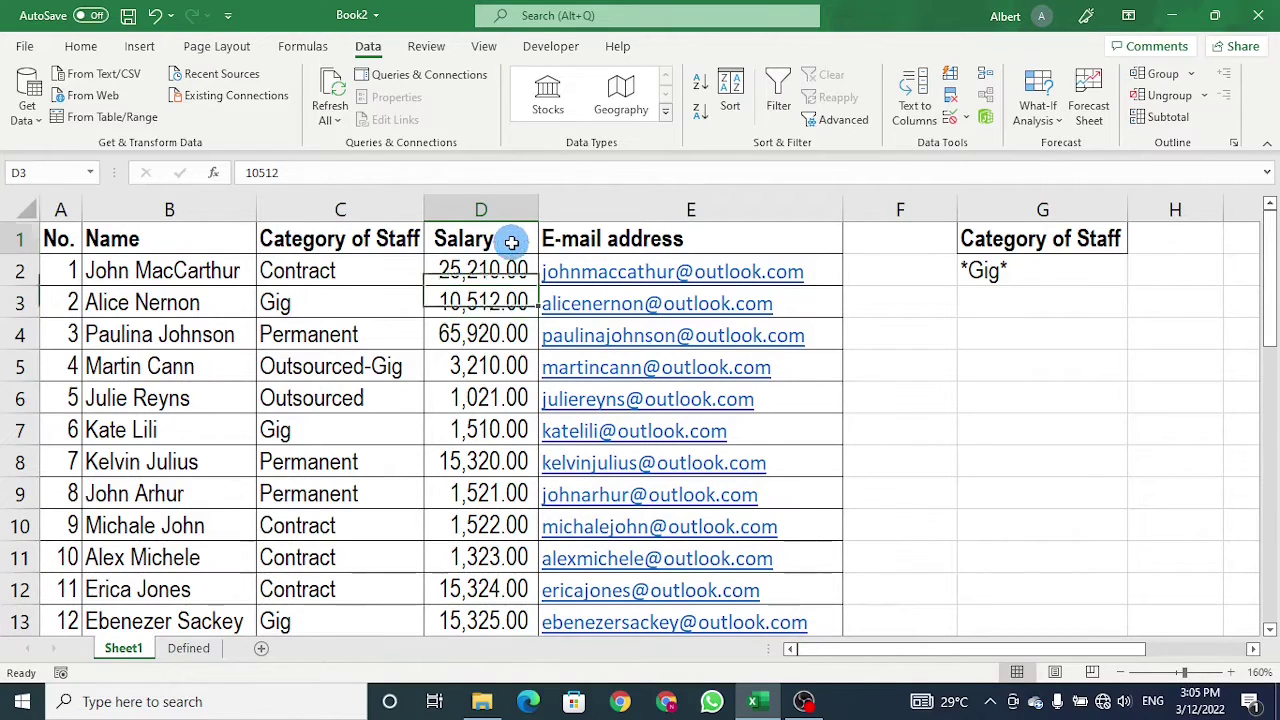
pyautogui.hotkey('ctrl', 'c')
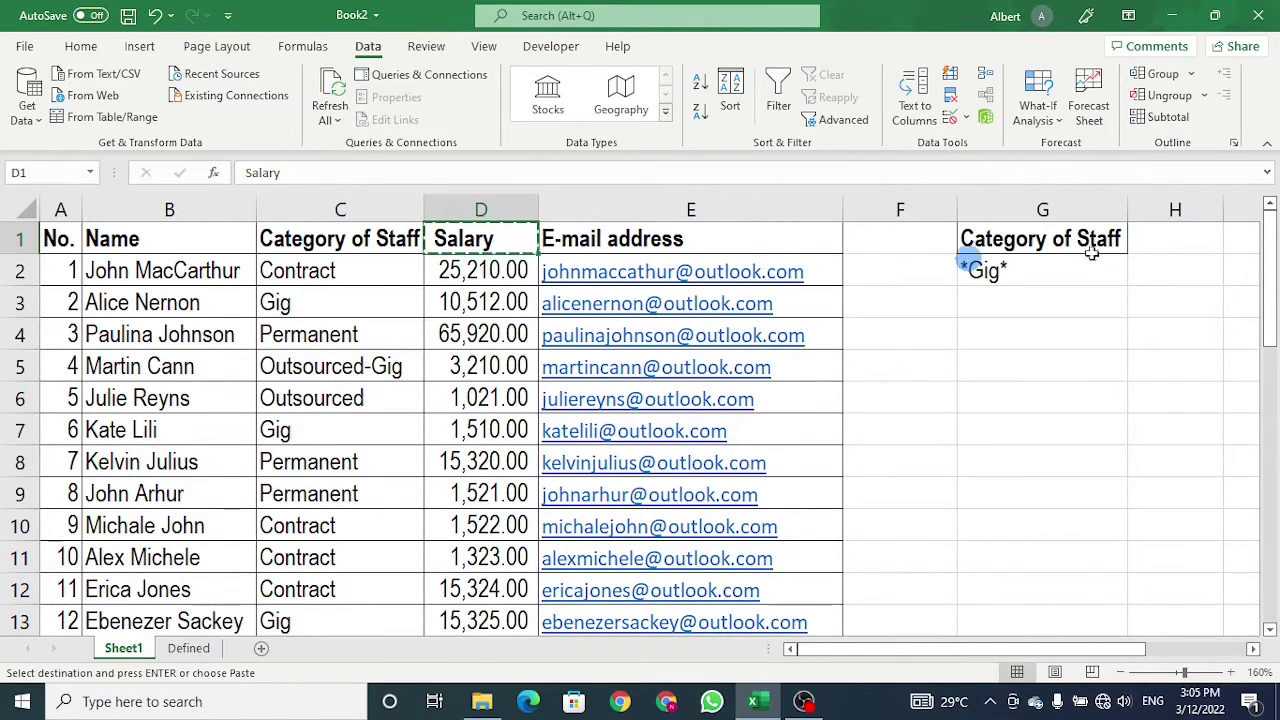
pyautogui.click(1176, 236)
pyautogui.hotkey('ctrl', 'v')
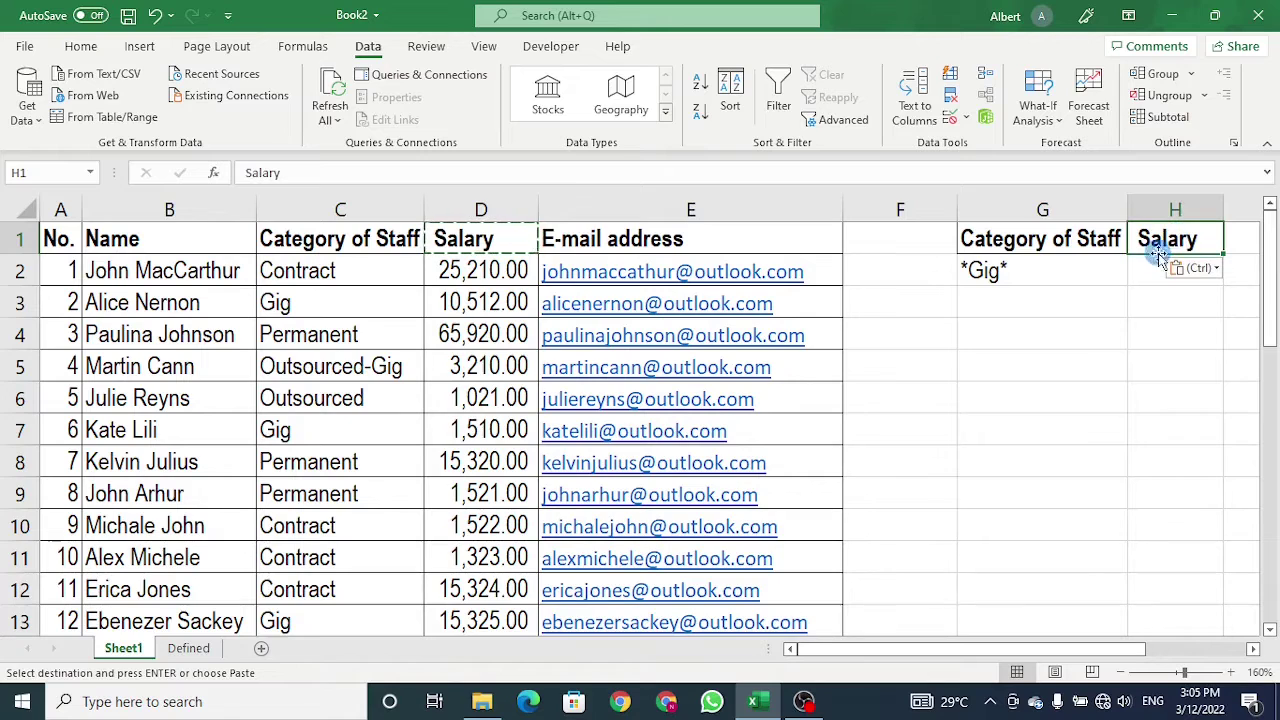
# Enter the Salary criterion >=10000 in cell H2 of Sheet1.
pyautogui.click(1140, 270)
pyautogui.press('Escape')
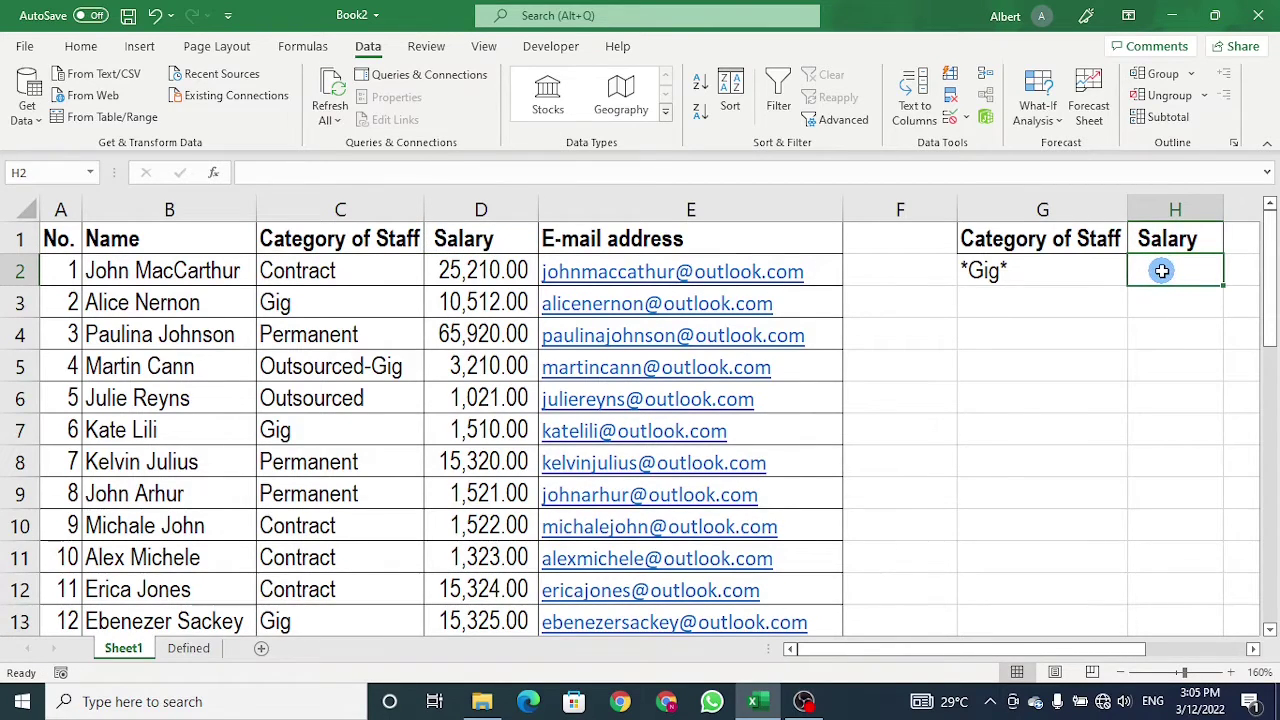
pyautogui.write('>')
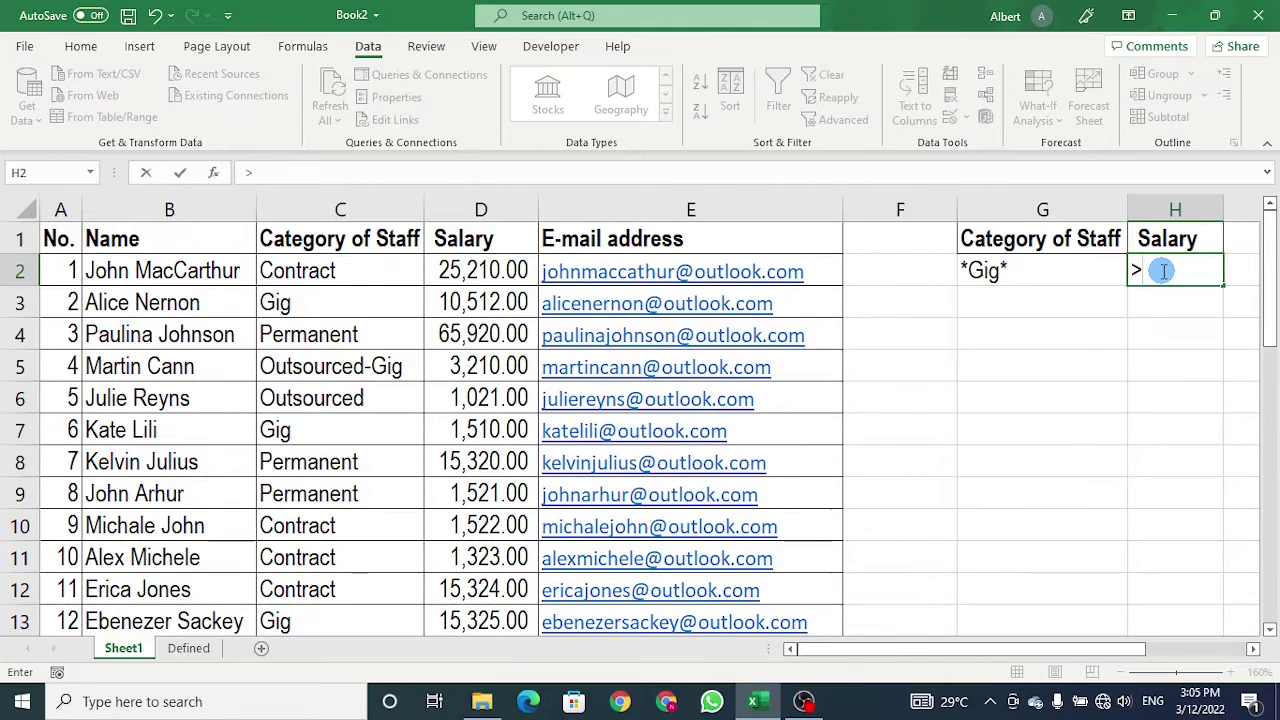
pyautogui.write('=10000')
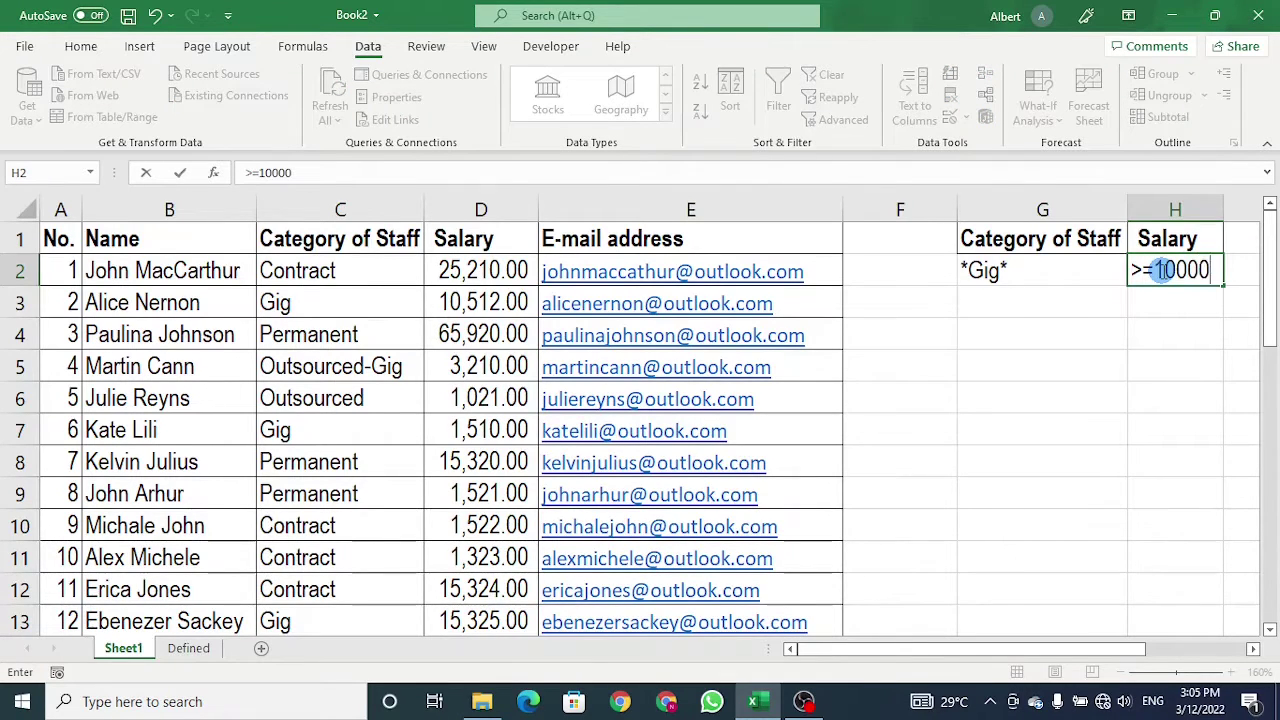
pyautogui.press('Return')
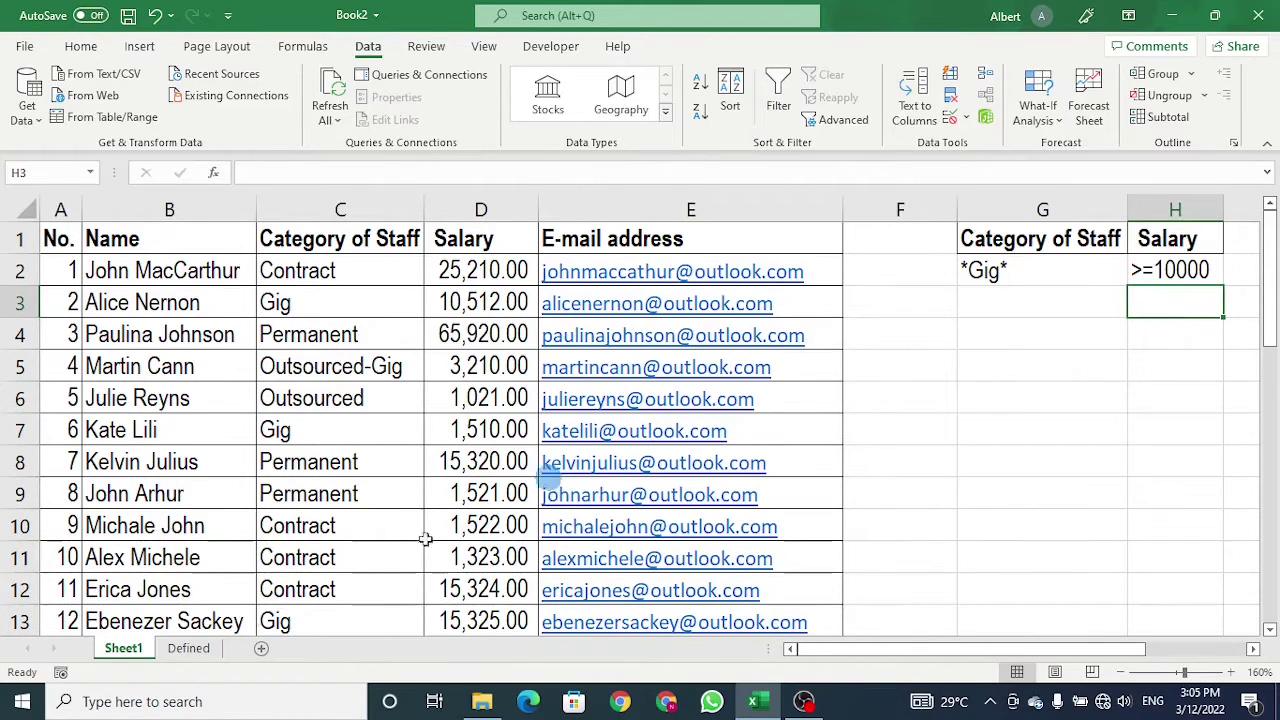
# Start an Advanced Filter from the Defined sheet that copies to another location, with list range Sheet1!$A$1:$E$39.
pyautogui.click(172, 647)
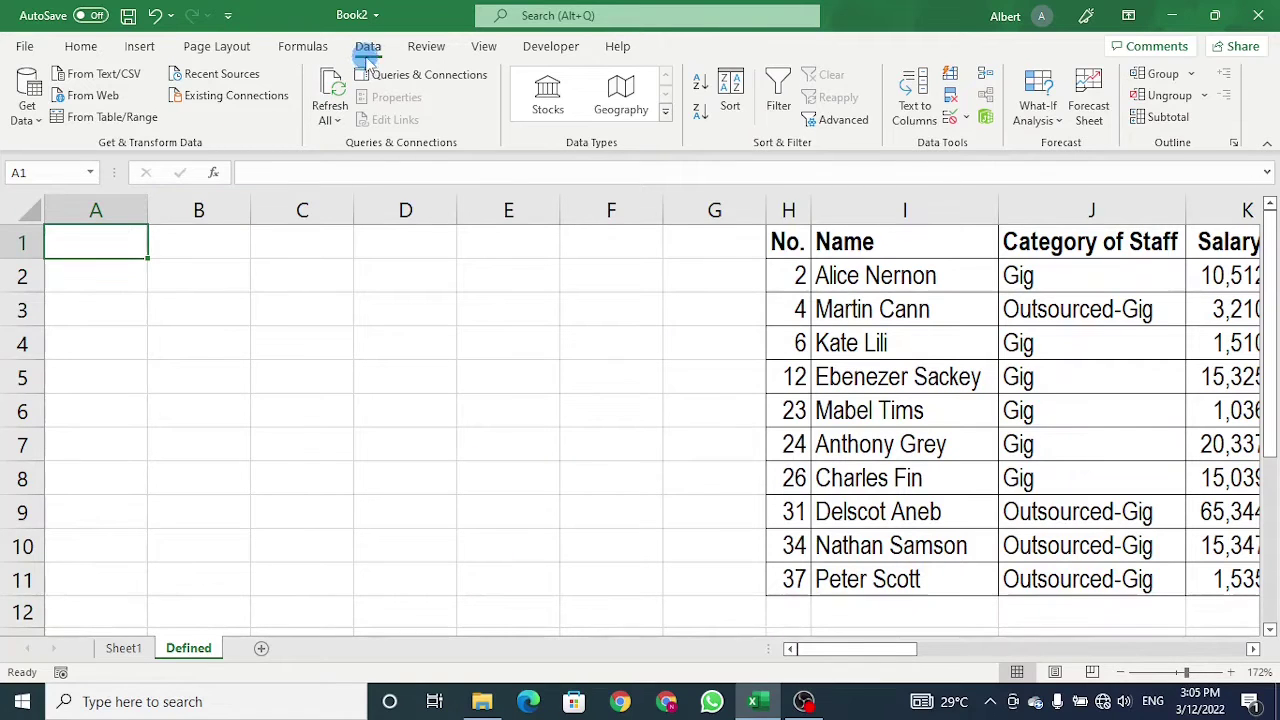
pyautogui.click(836, 122)
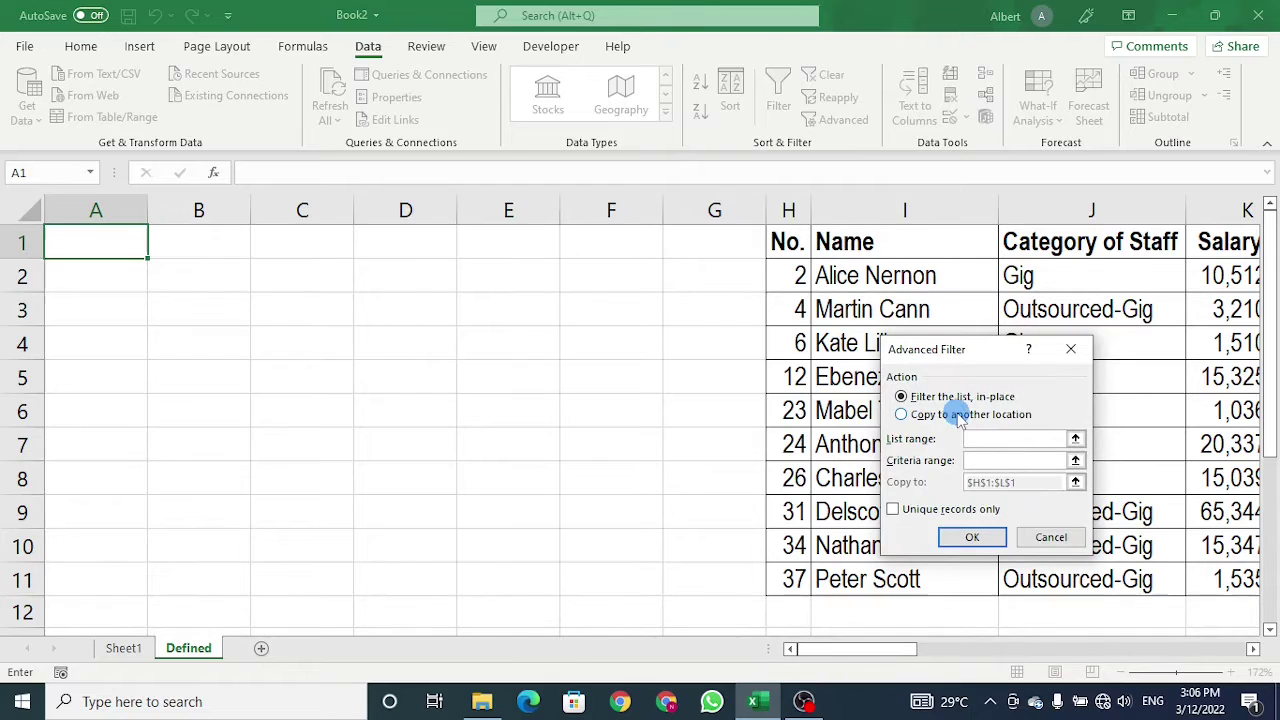
pyautogui.click(958, 414)
pyautogui.click(988, 438)
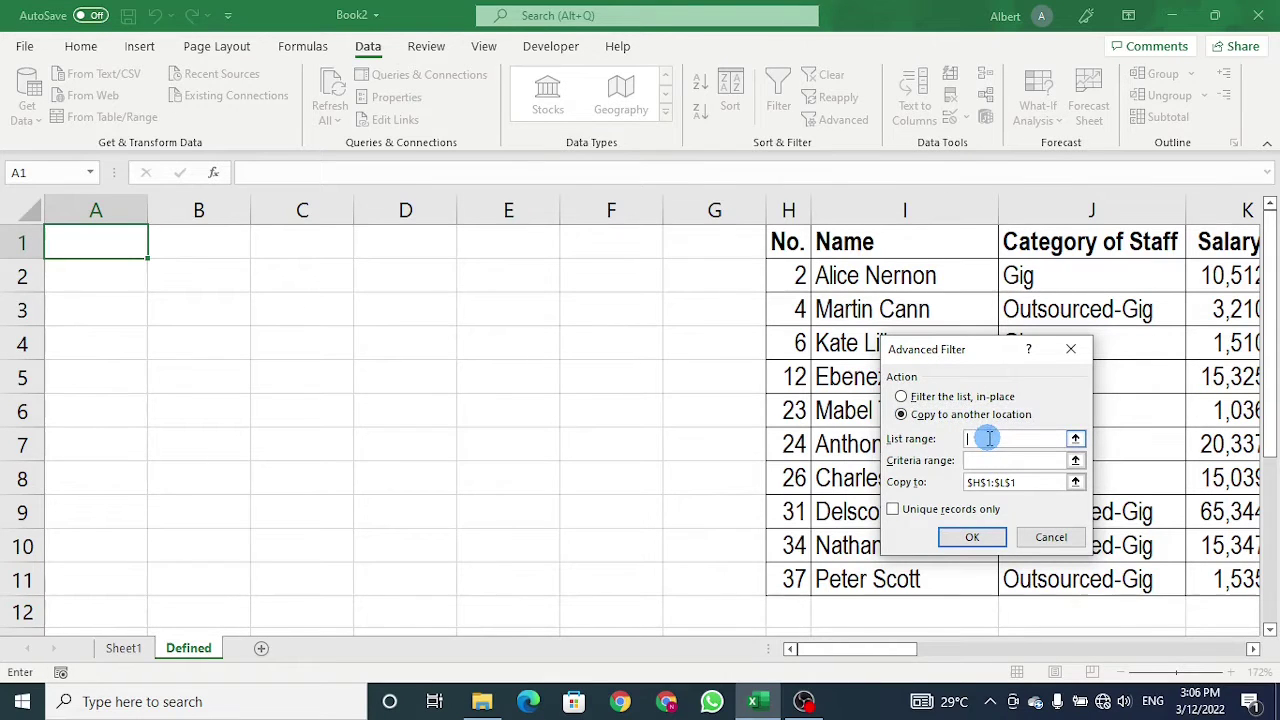
pyautogui.click(123, 650)
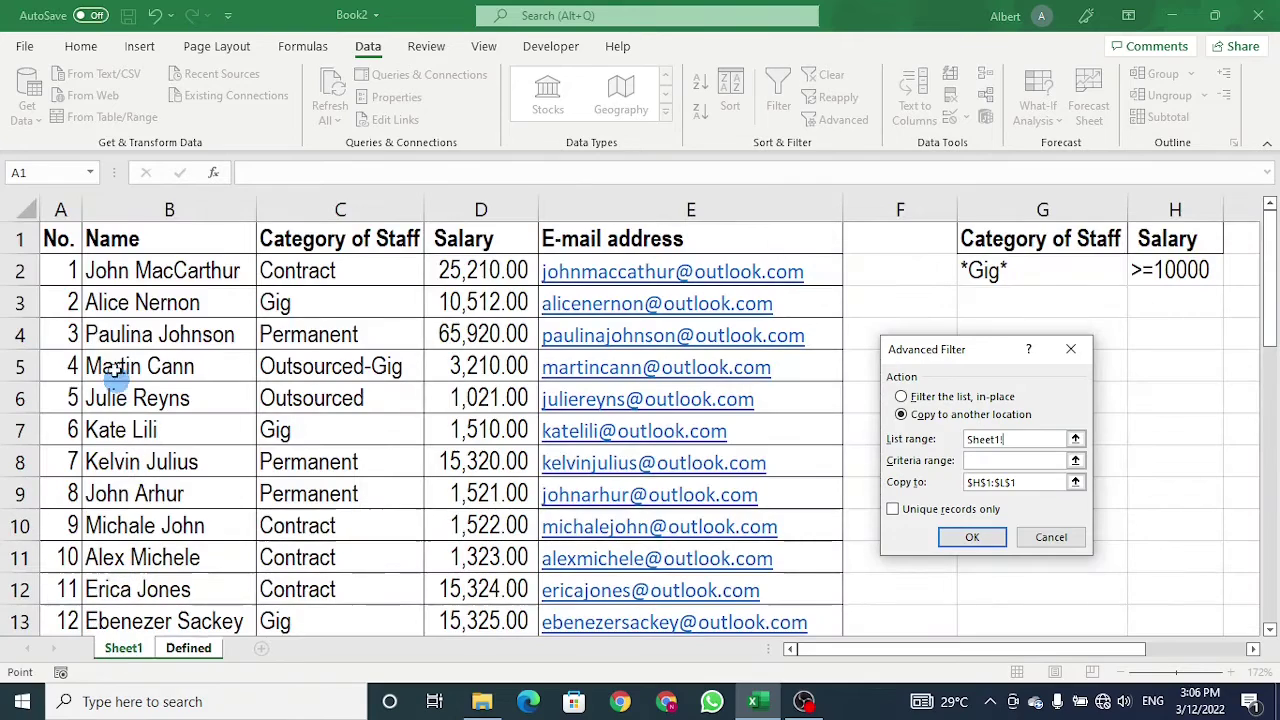
pyautogui.moveTo(57, 245); pyautogui.dragTo(613, 252)
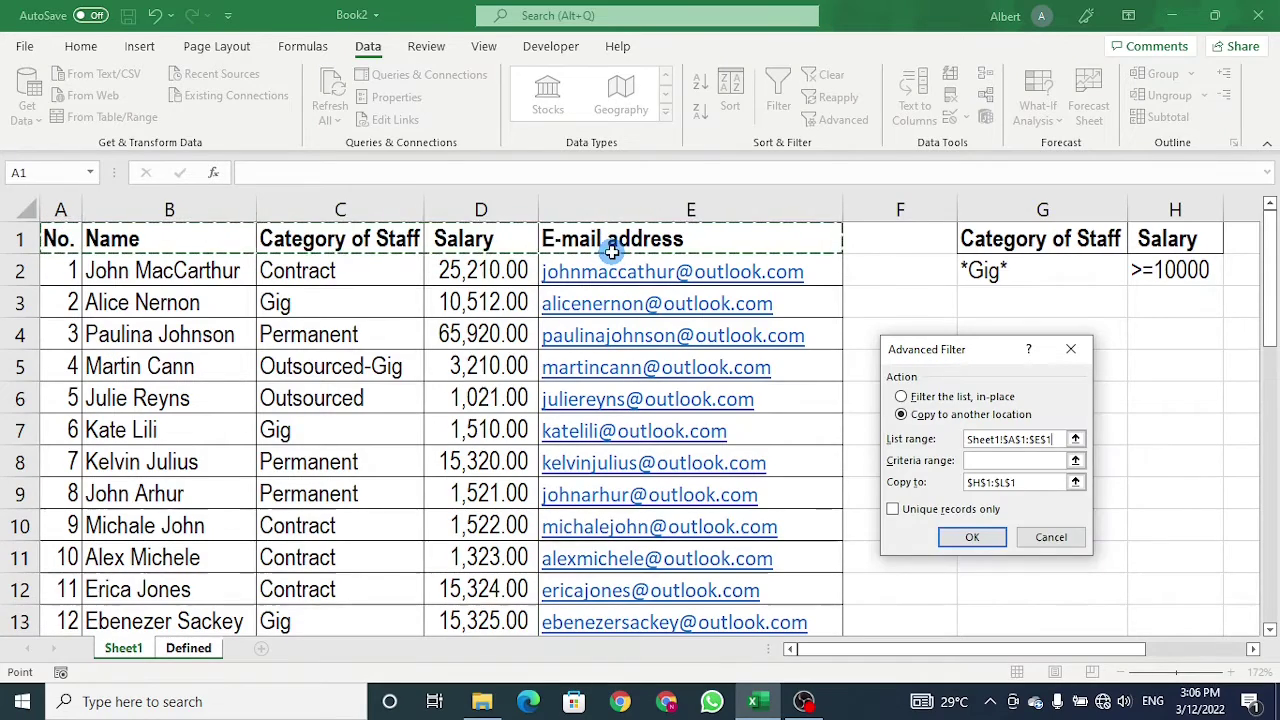
pyautogui.hotkey('ctrl', 'shift', 'Down')
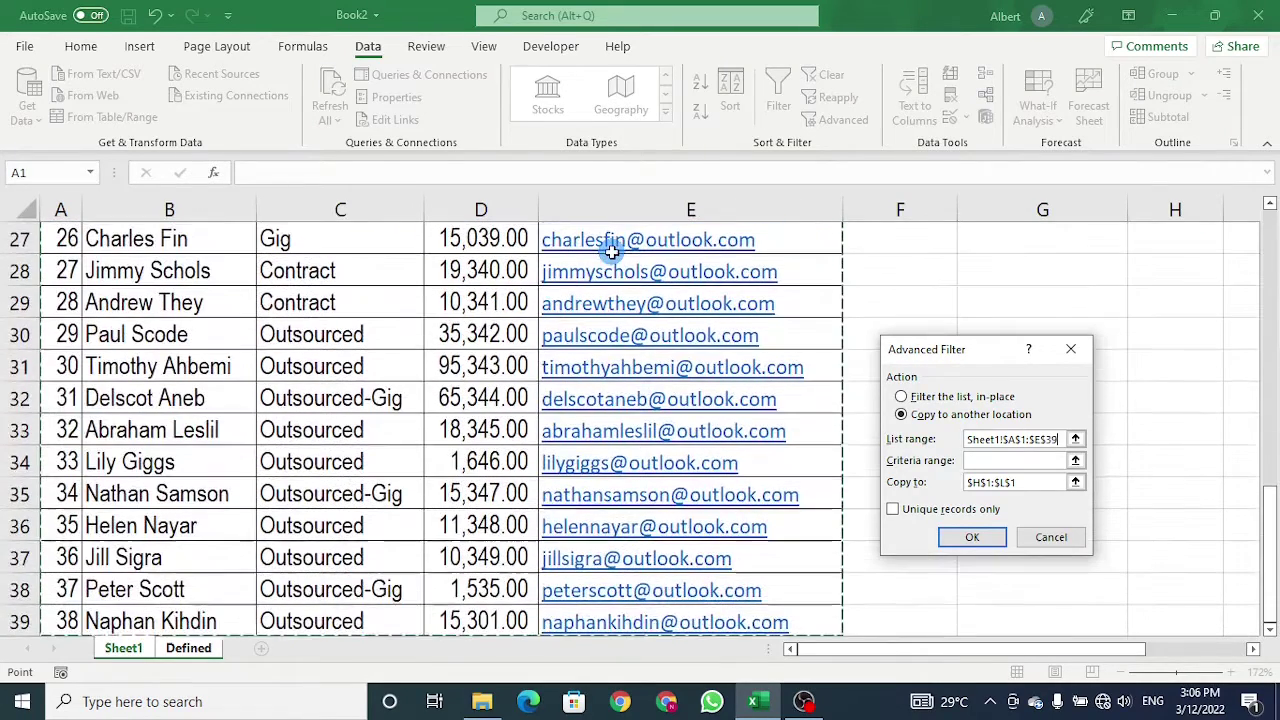
# Set the filter's criteria range to Sheet1!$G$1:$H$2, covering the Category of Staff and Salary criteria.
pyautogui.click(988, 460)
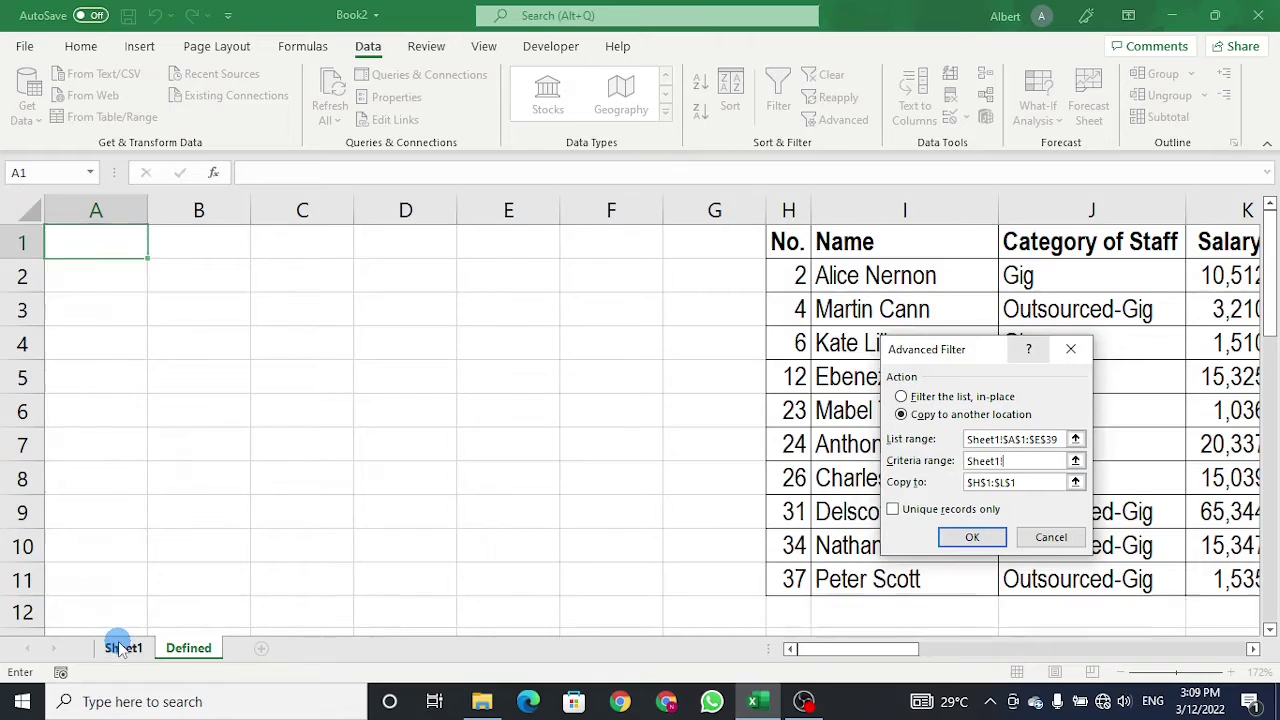
pyautogui.click(120, 648)
pyautogui.moveTo(1268, 520); pyautogui.dragTo(1270, 522)
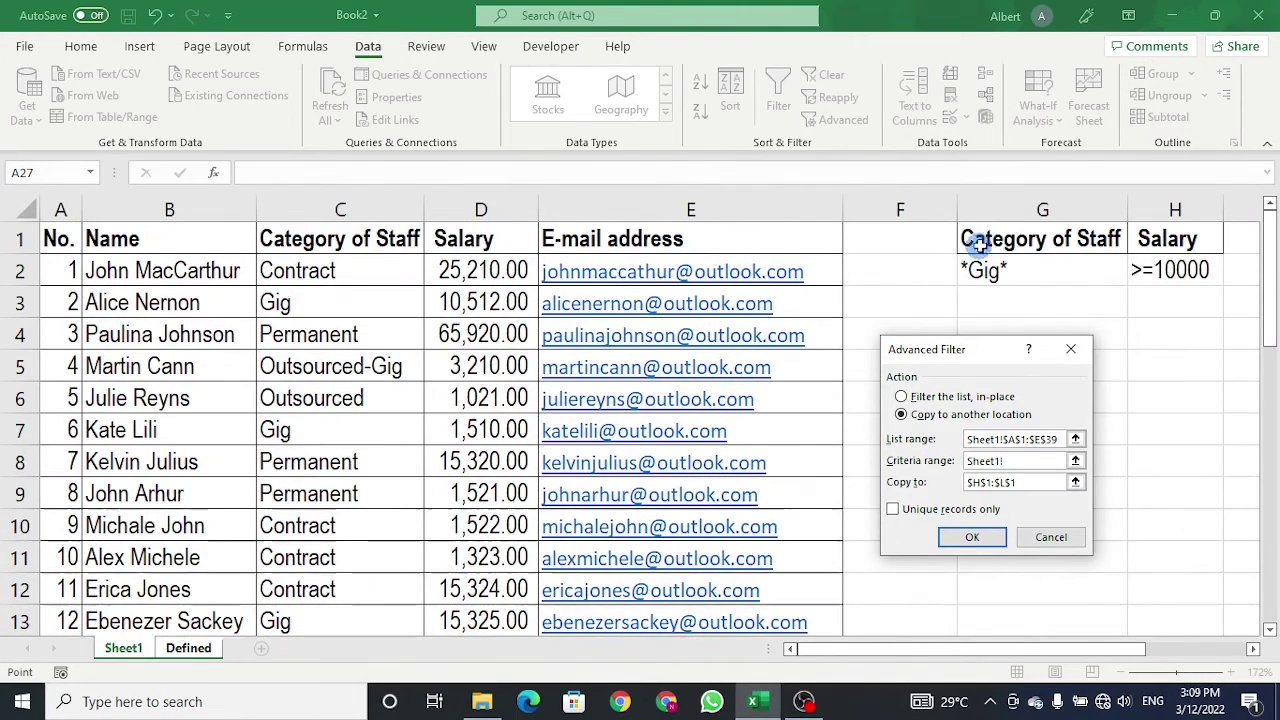
pyautogui.moveTo(982, 241); pyautogui.dragTo(1144, 268)
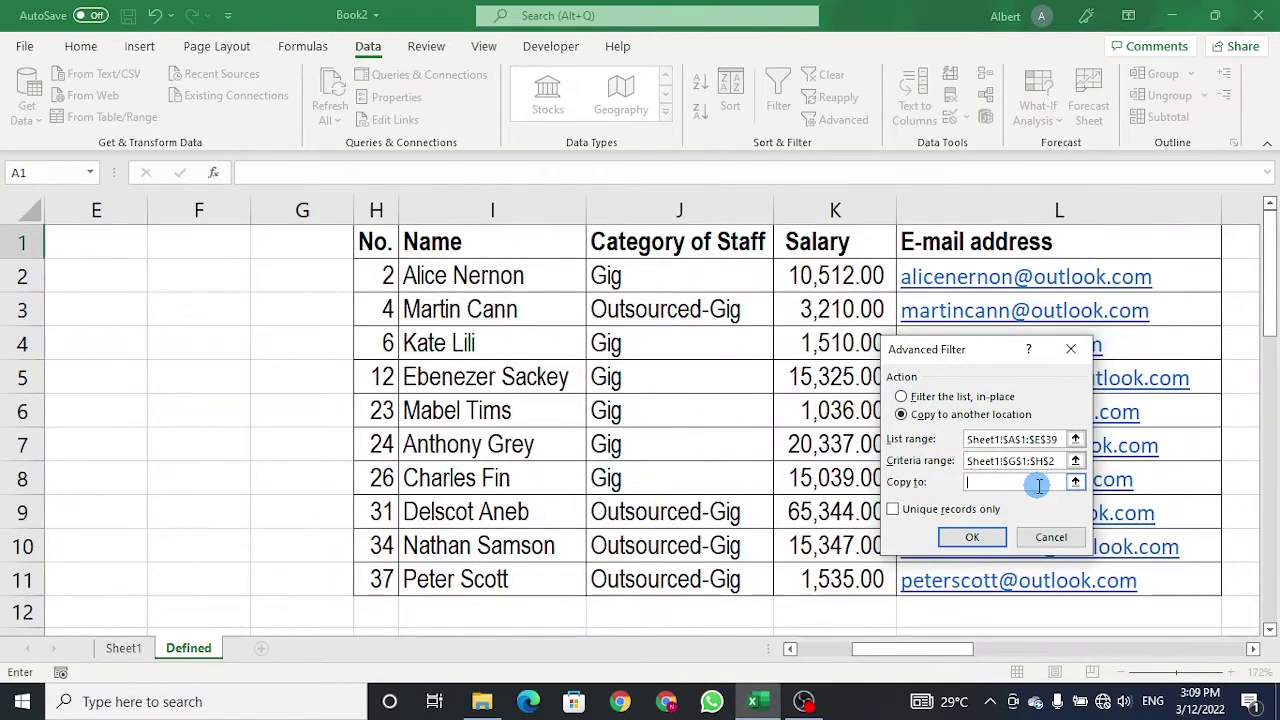
# Set cell A1 of the Defined sheet as the copy destination and run the Advanced Filter.
pyautogui.moveTo(928, 649); pyautogui.dragTo(780, 652)
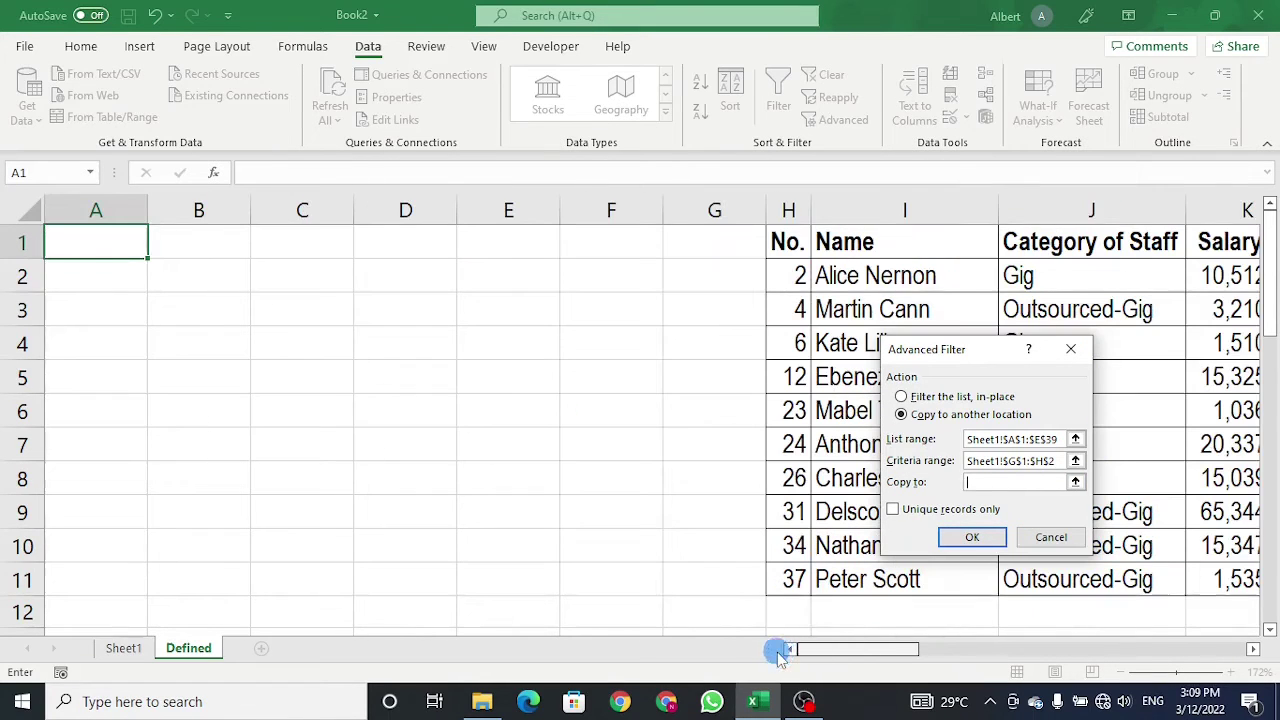
pyautogui.moveTo(999, 359); pyautogui.dragTo(749, 425)
pyautogui.click(98, 233)
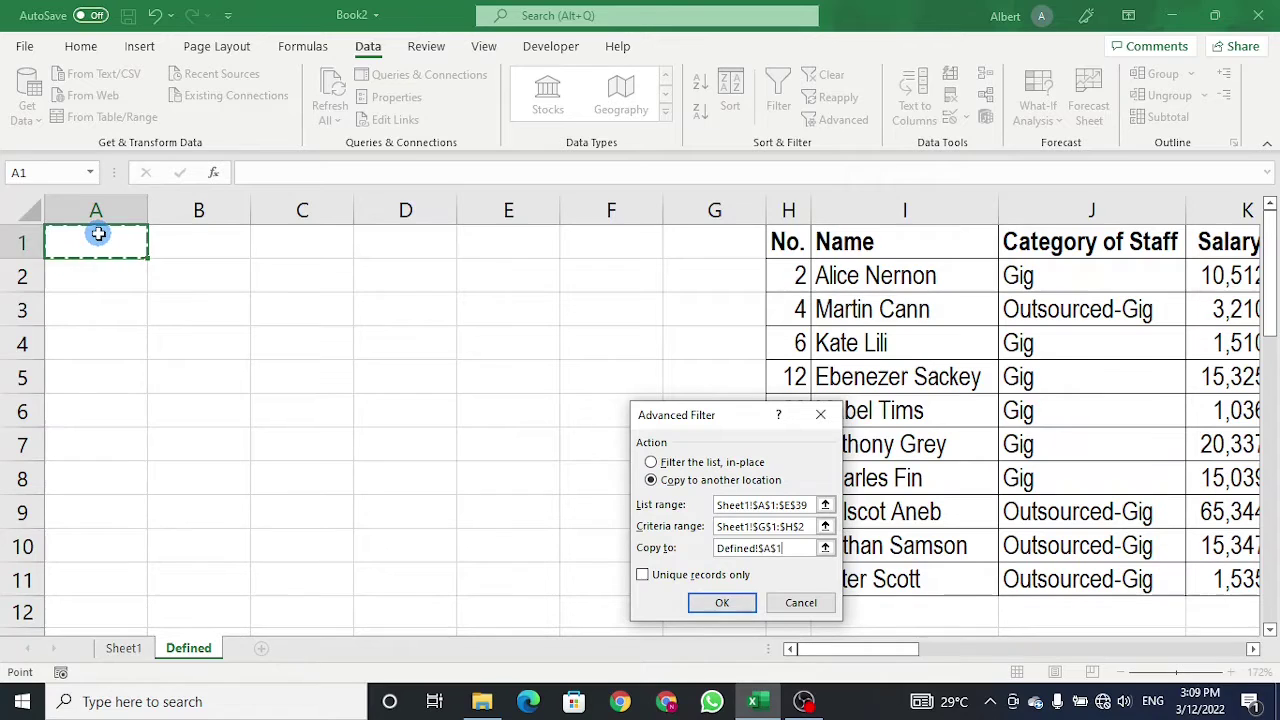
pyautogui.click(724, 603)
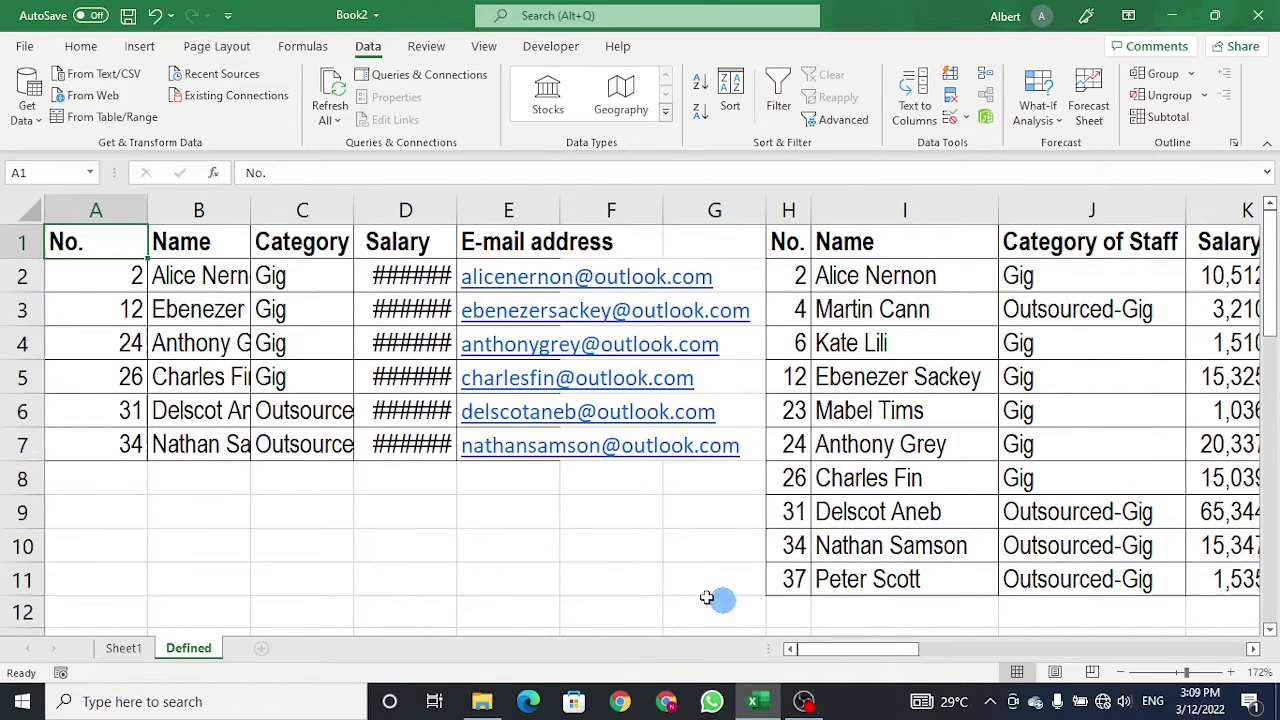
# Fit columns A to E of the newly extracted records on the Defined sheet to their contents.
pyautogui.moveTo(88, 206); pyautogui.dragTo(458, 206)
pyautogui.doubleClick(458, 206)
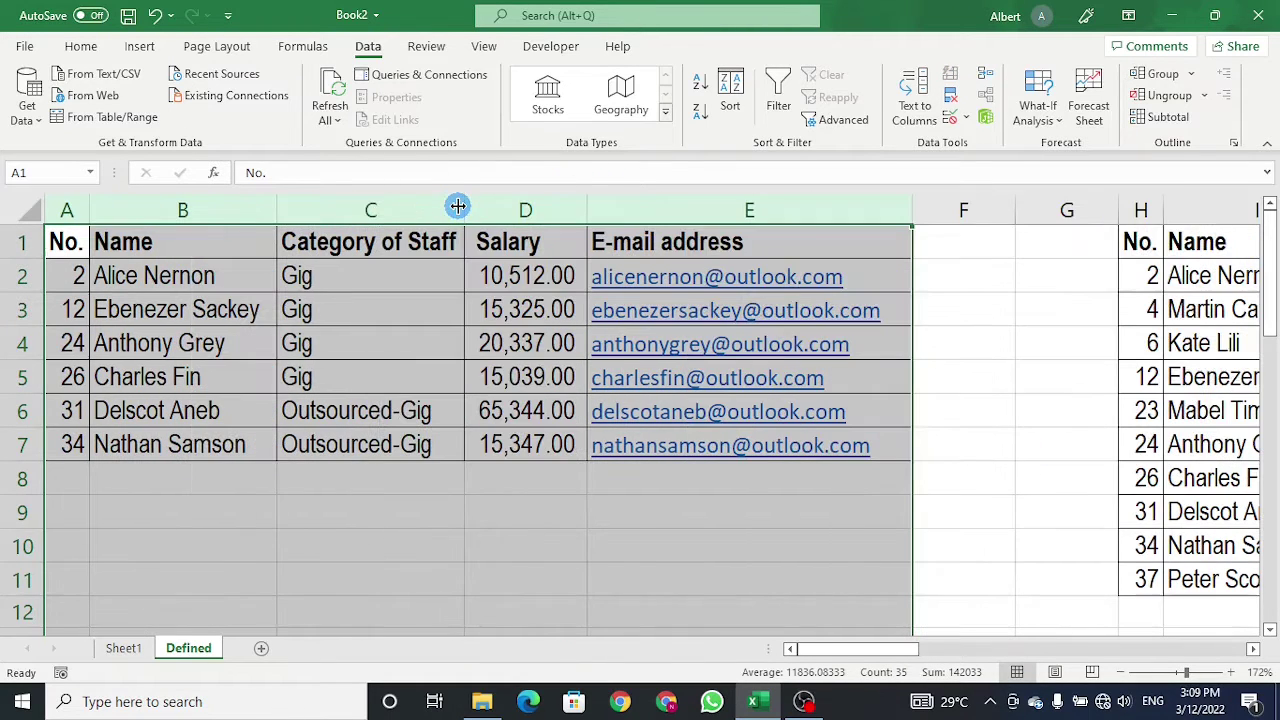
pyautogui.click(523, 342)
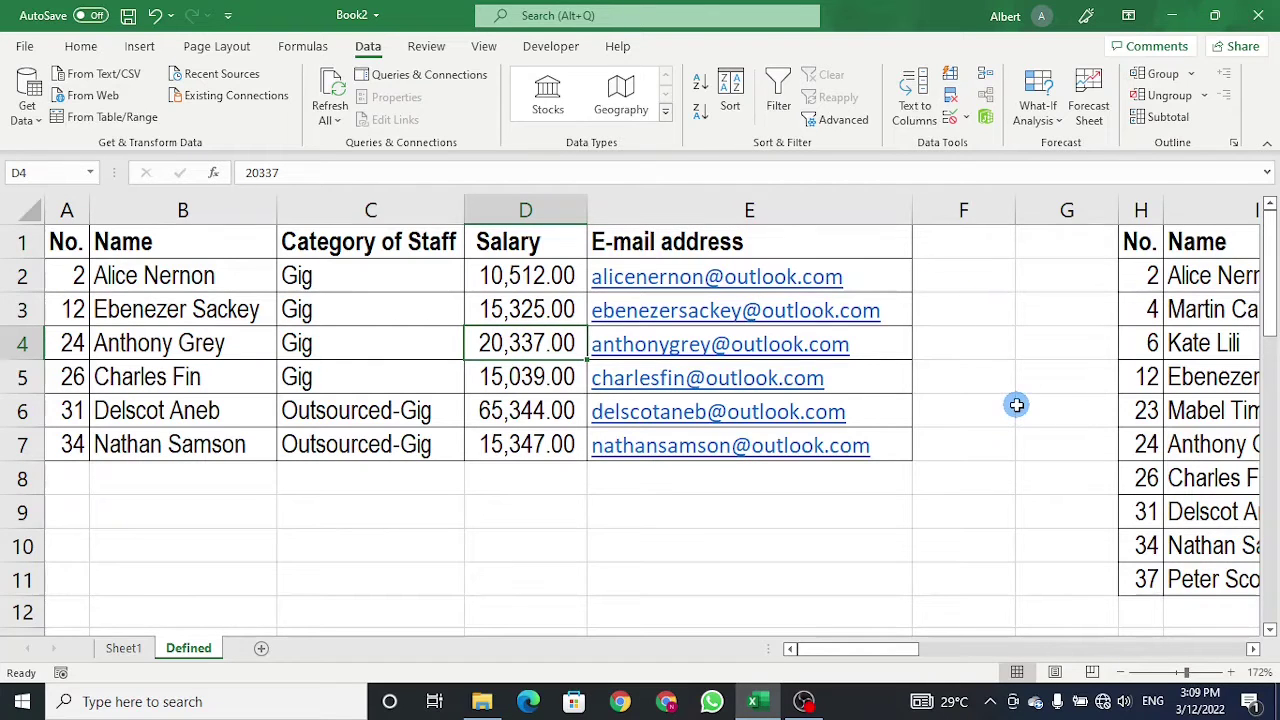
# Compare the Category of Staff and Salary values of the new extract with the earlier *Gig* extract beside it.
pyautogui.keyDown('ctrl'); pyautogui.scroll(-3, 1016, 404); pyautogui.keyUp('ctrl')
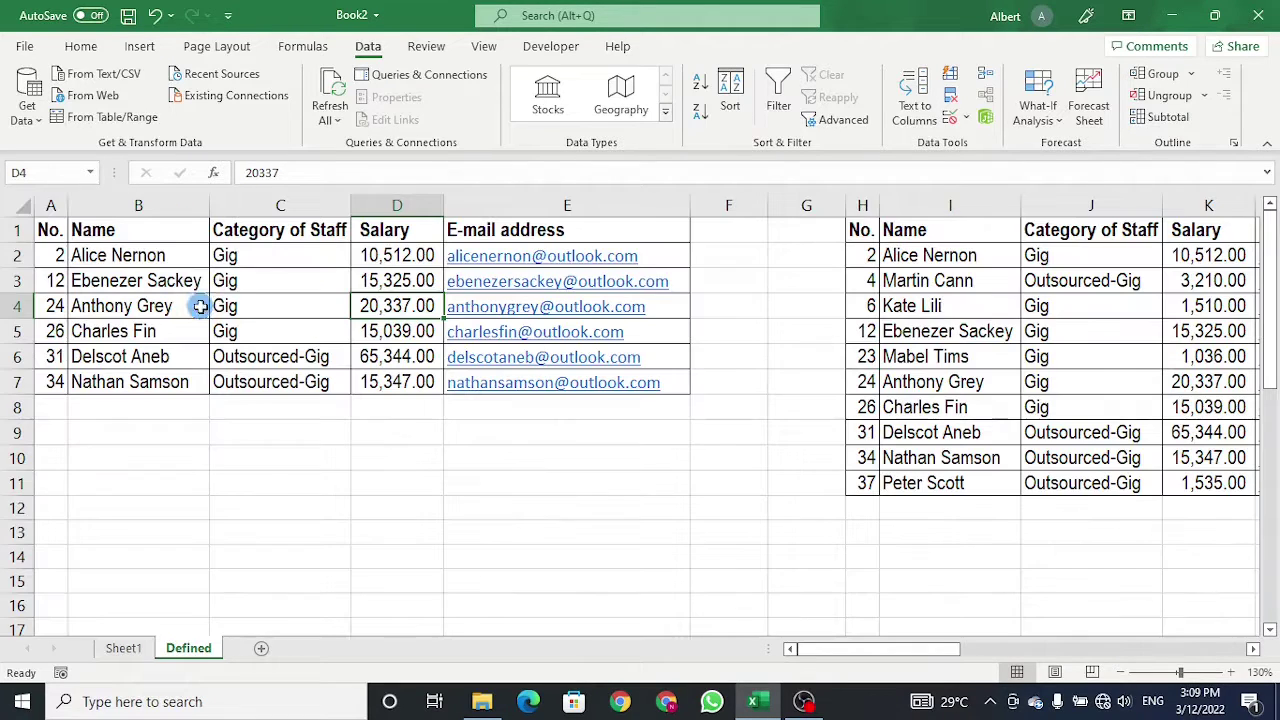
pyautogui.click(264, 256)
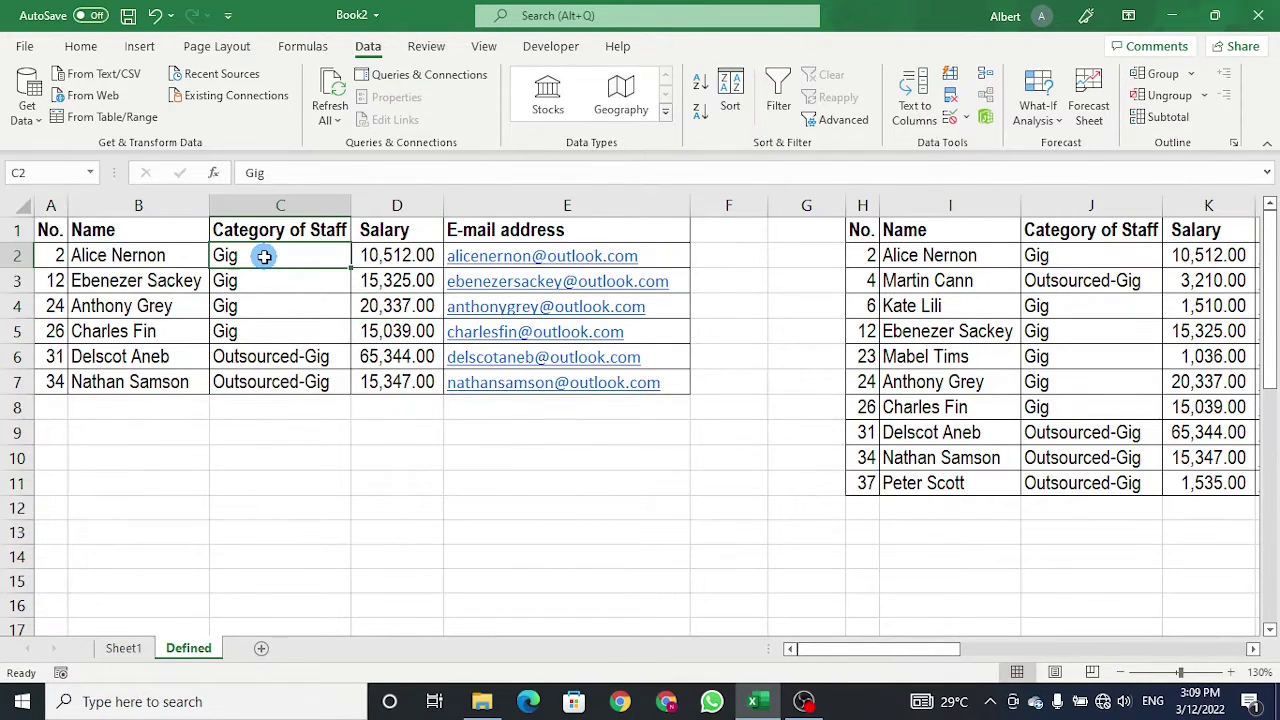
pyautogui.click(1078, 256)
pyautogui.click(1082, 281)
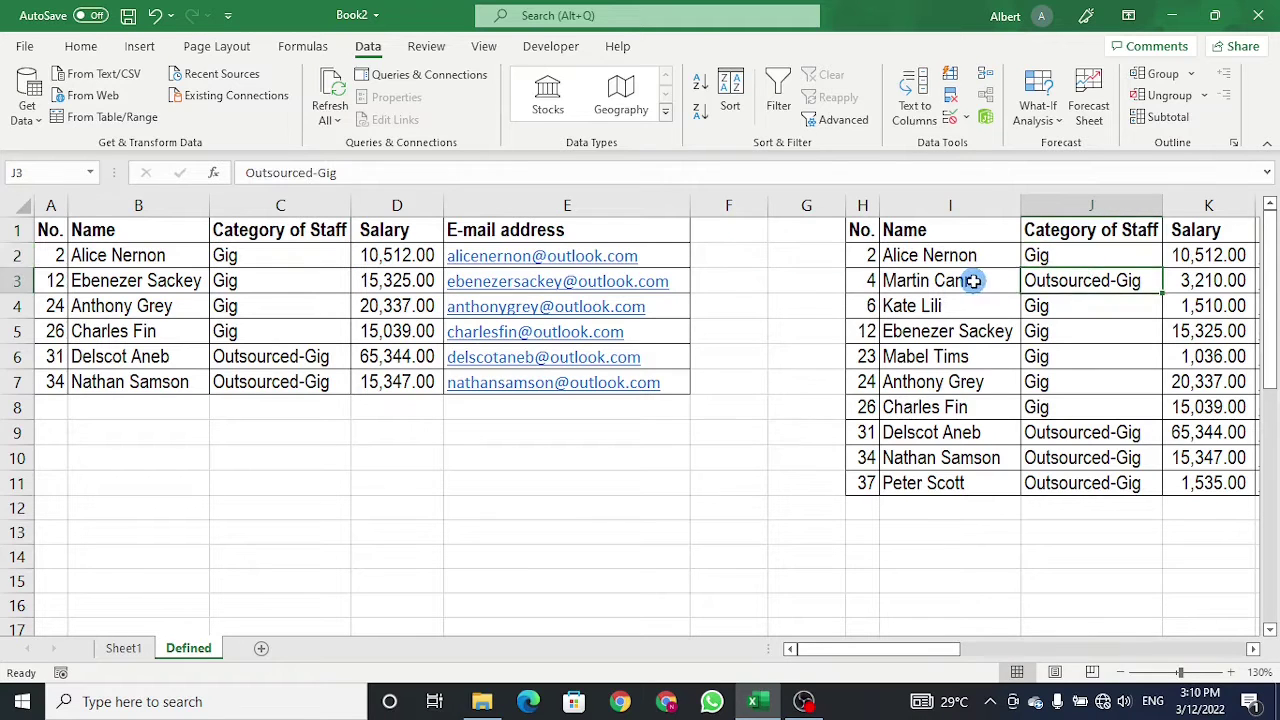
pyautogui.click(973, 281)
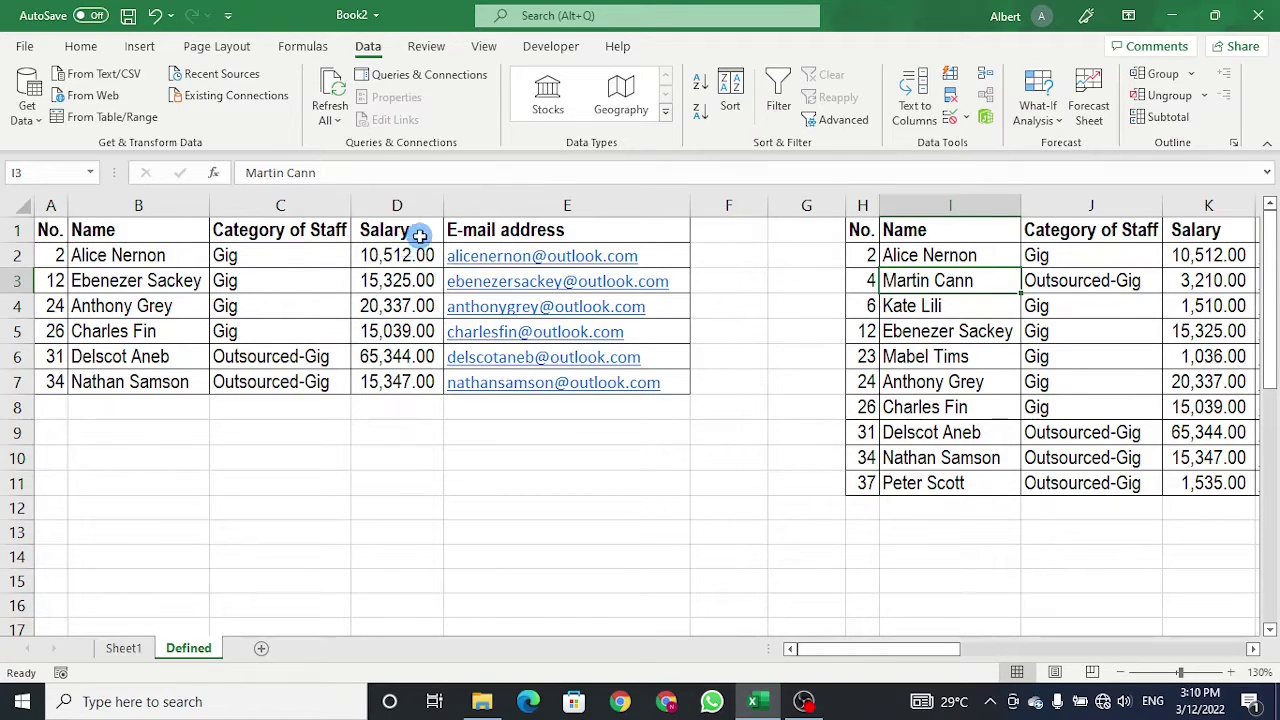
pyautogui.moveTo(420, 235); pyautogui.dragTo(423, 383)
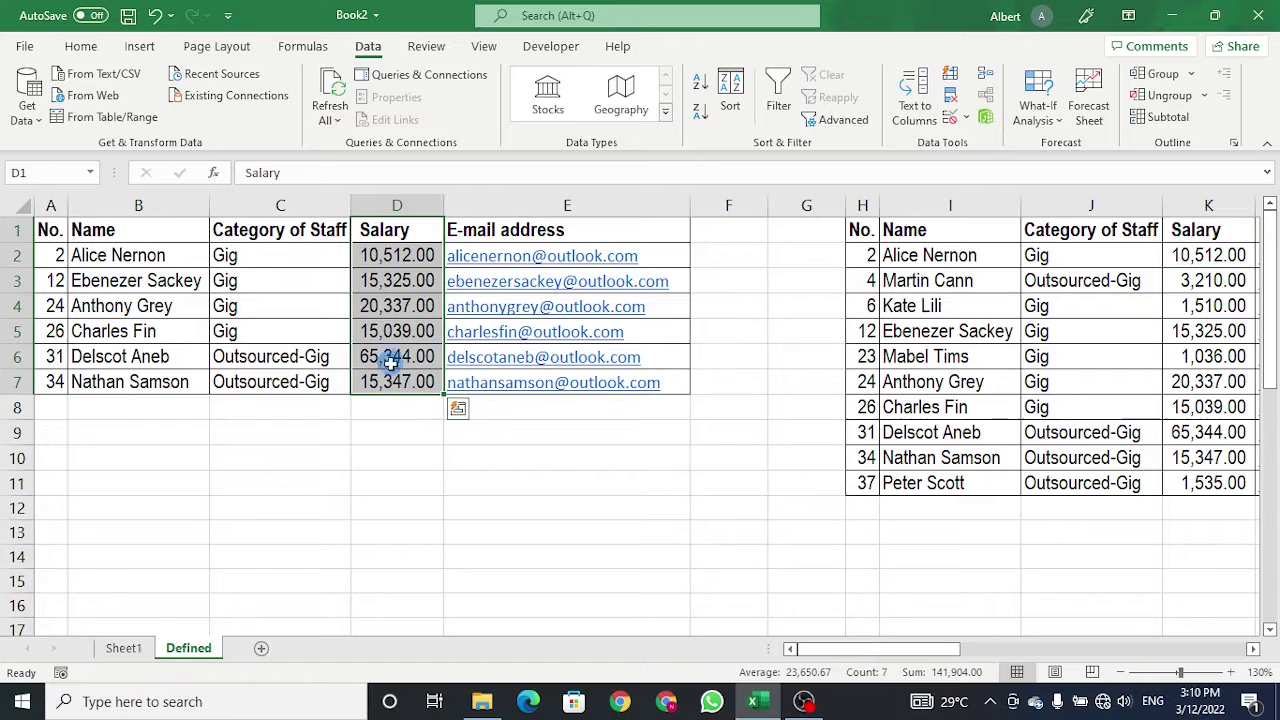
pyautogui.click(313, 306)
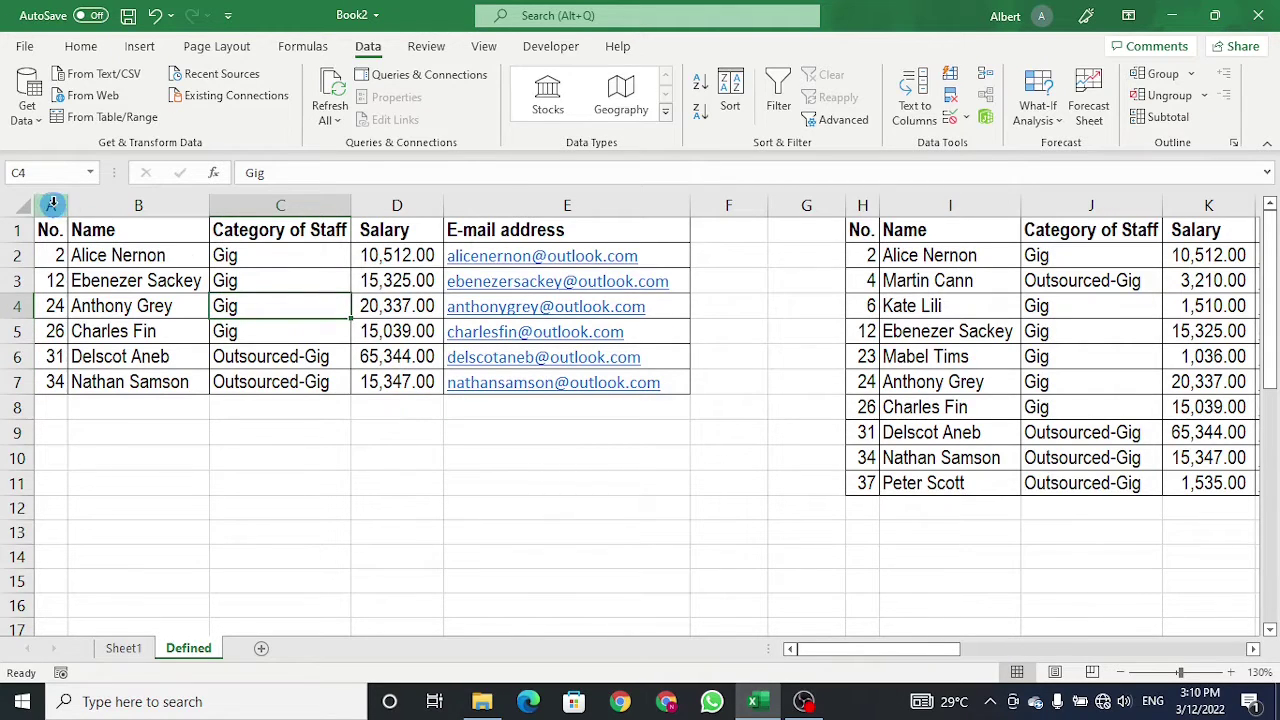
# Insert seven blank columns before the newest extract on the Defined sheet and select cell A1.
pyautogui.moveTo(50, 203); pyautogui.dragTo(777, 203)
pyautogui.rightClick(777, 203)
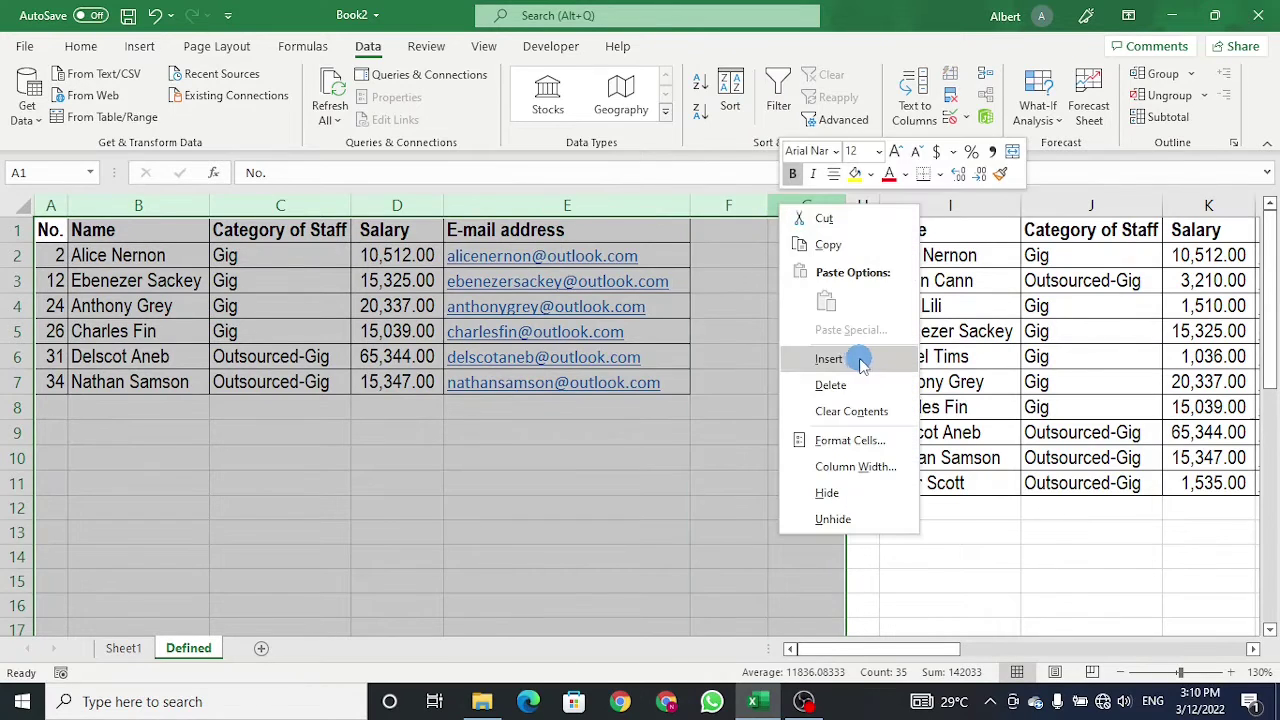
pyautogui.click(858, 355)
pyautogui.click(71, 229)
# Review the Name, Category of Staff and Salary columns on Sheet1 and the criteria in G1:H2.
pyautogui.click(125, 647)
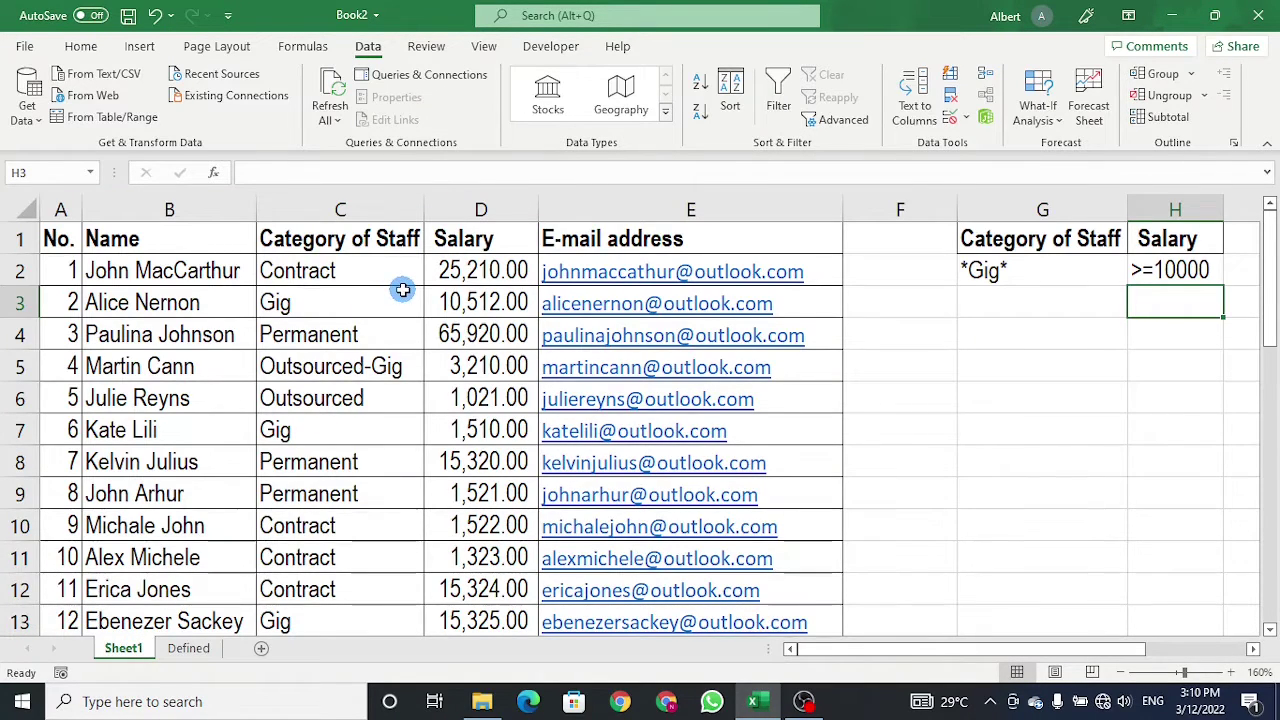
pyautogui.click(209, 214)
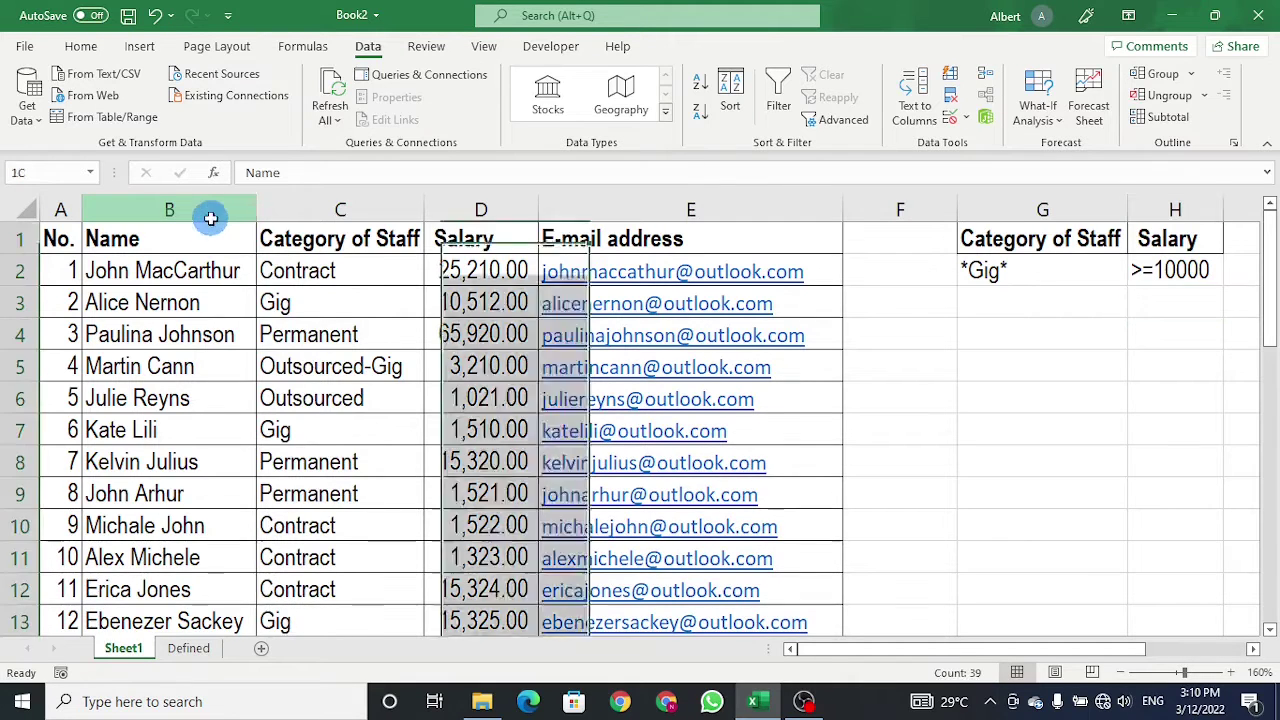
pyautogui.click(330, 209)
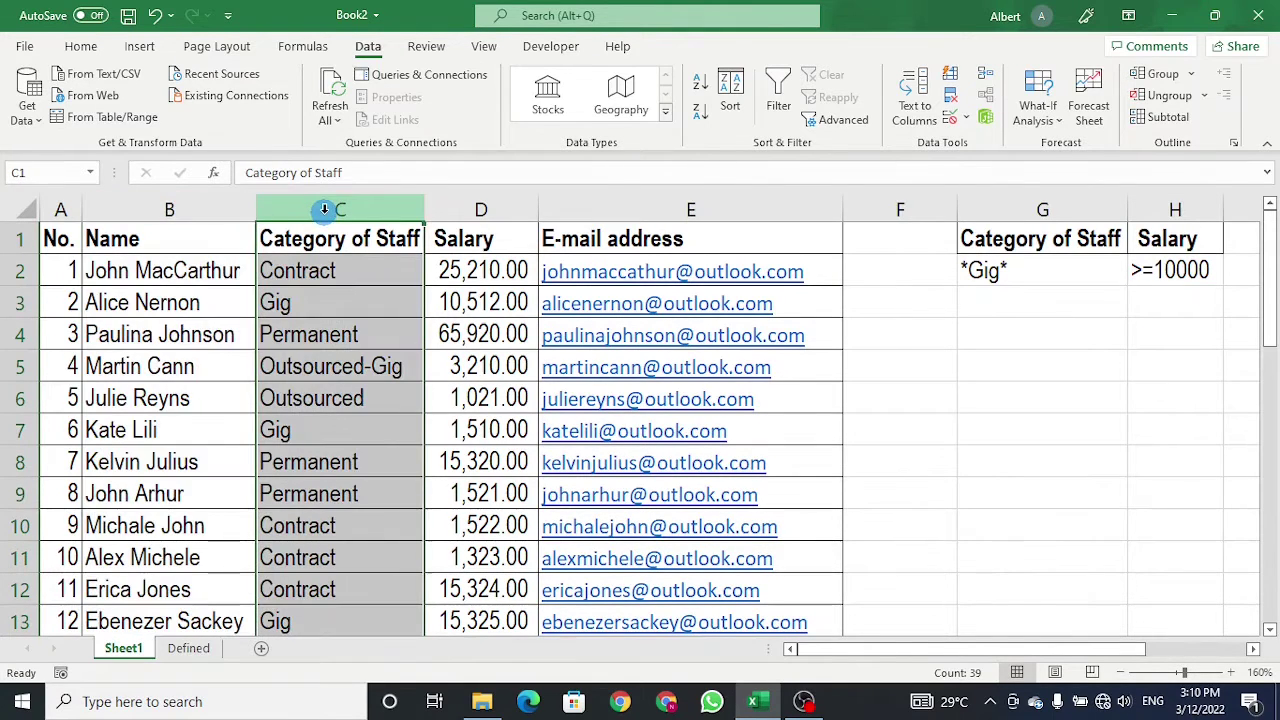
pyautogui.click(447, 207)
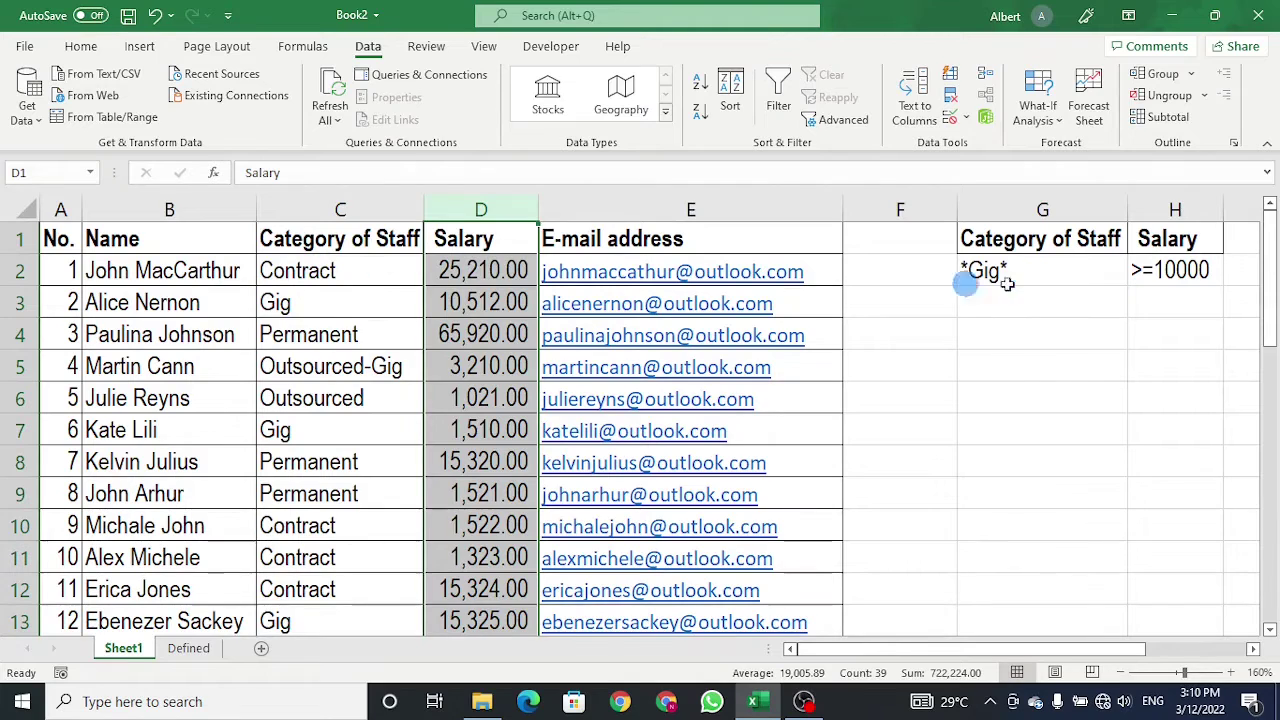
pyautogui.moveTo(1006, 243); pyautogui.dragTo(1146, 271)
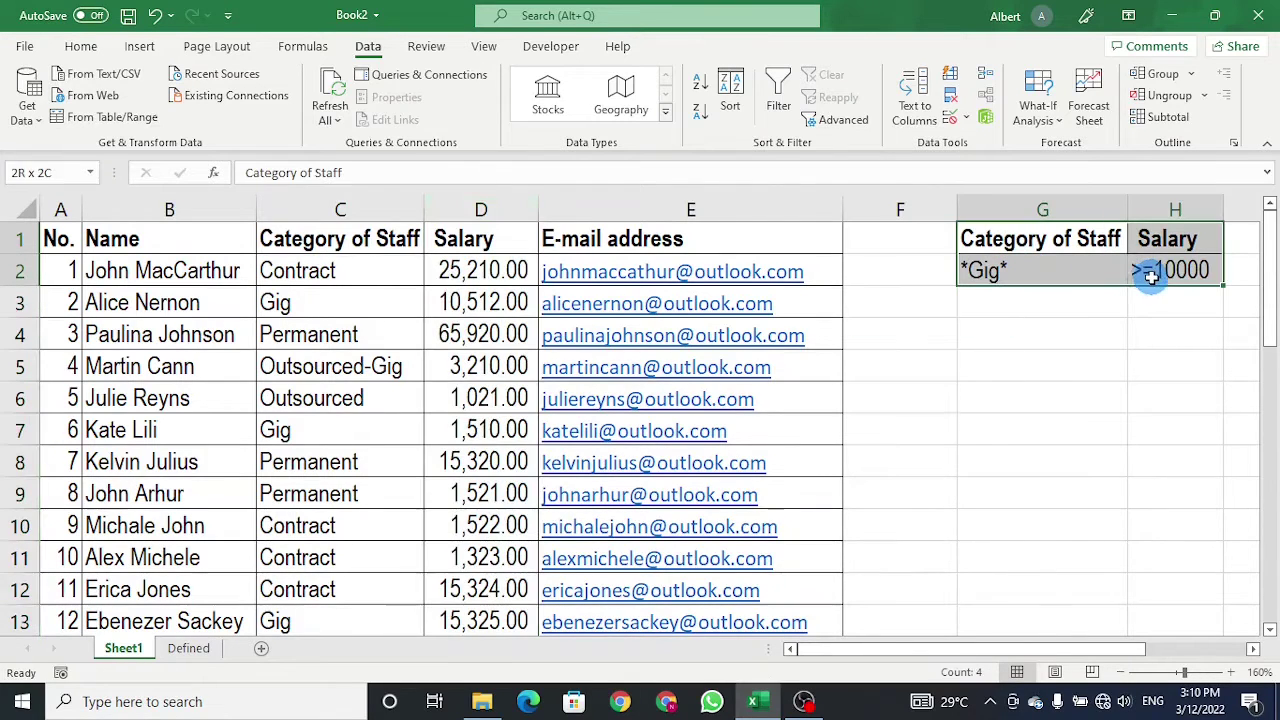
pyautogui.click(1079, 268)
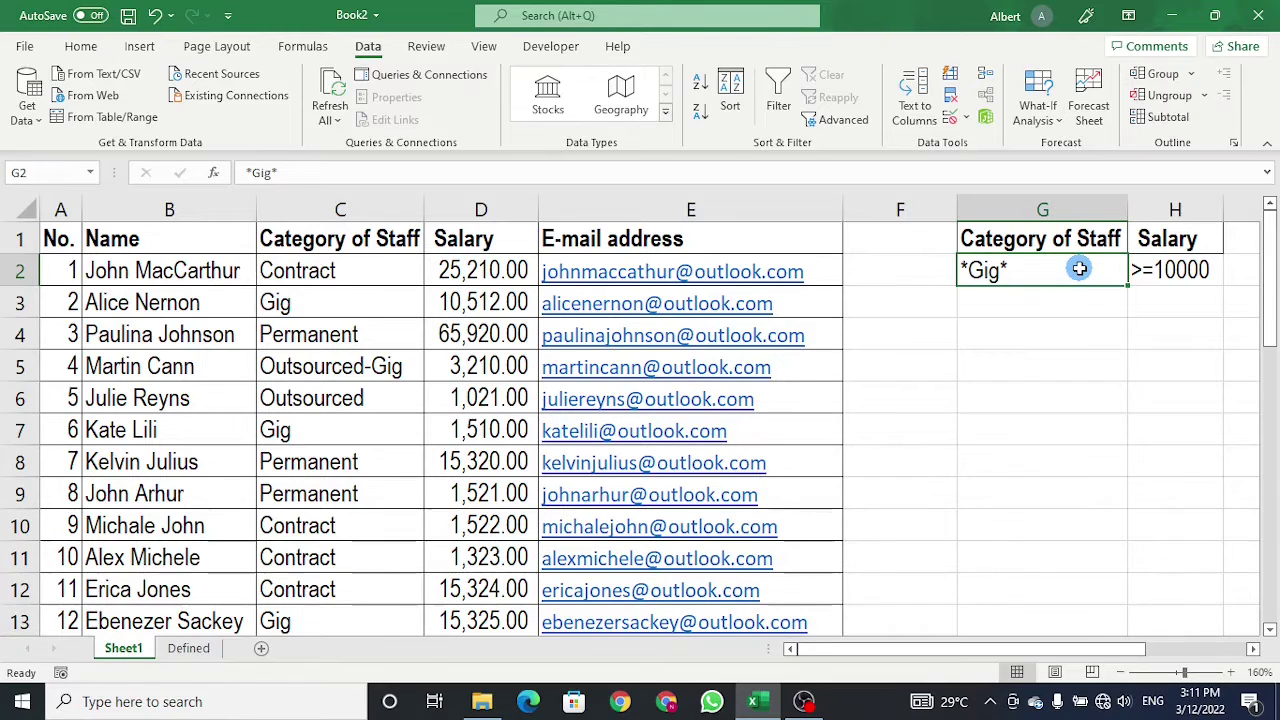
# Copy the Name, Category of Staff and Salary headers from Sheet1 to cells B1:D1 of the Defined sheet.
pyautogui.click(190, 242)
pyautogui.moveTo(190, 242); pyautogui.dragTo(490, 245)
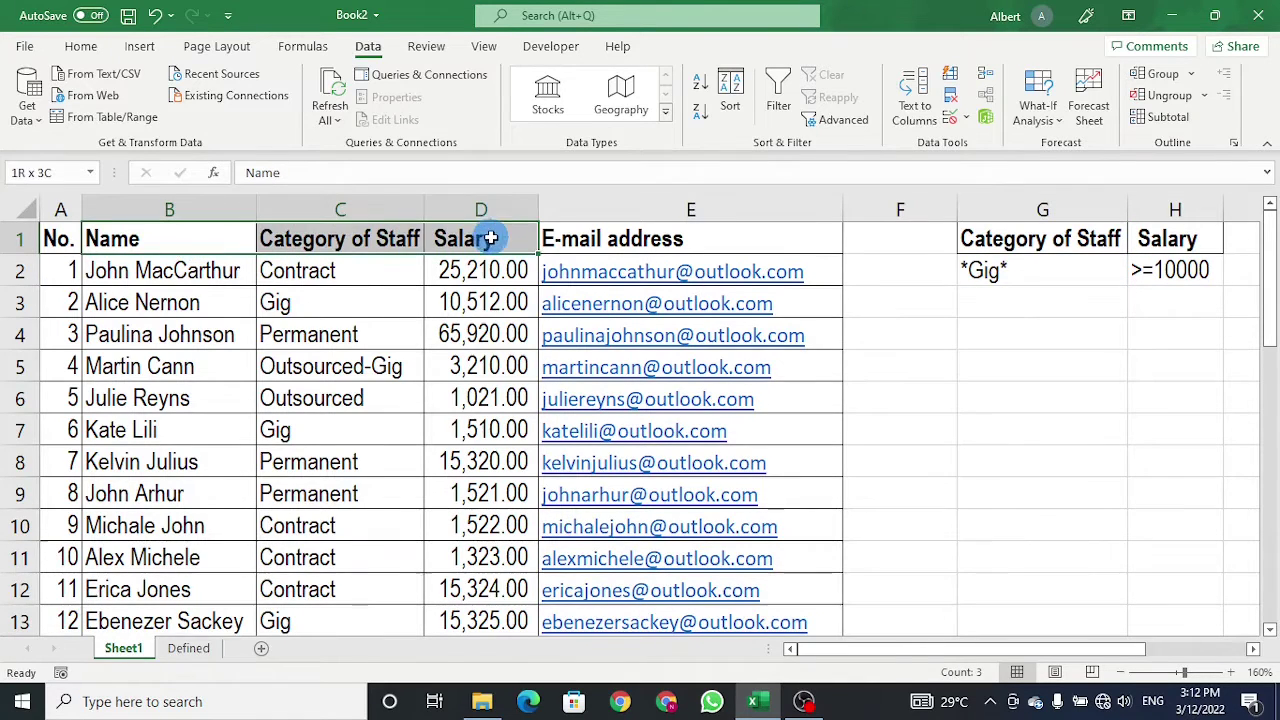
pyautogui.hotkey('ctrl', 'c')
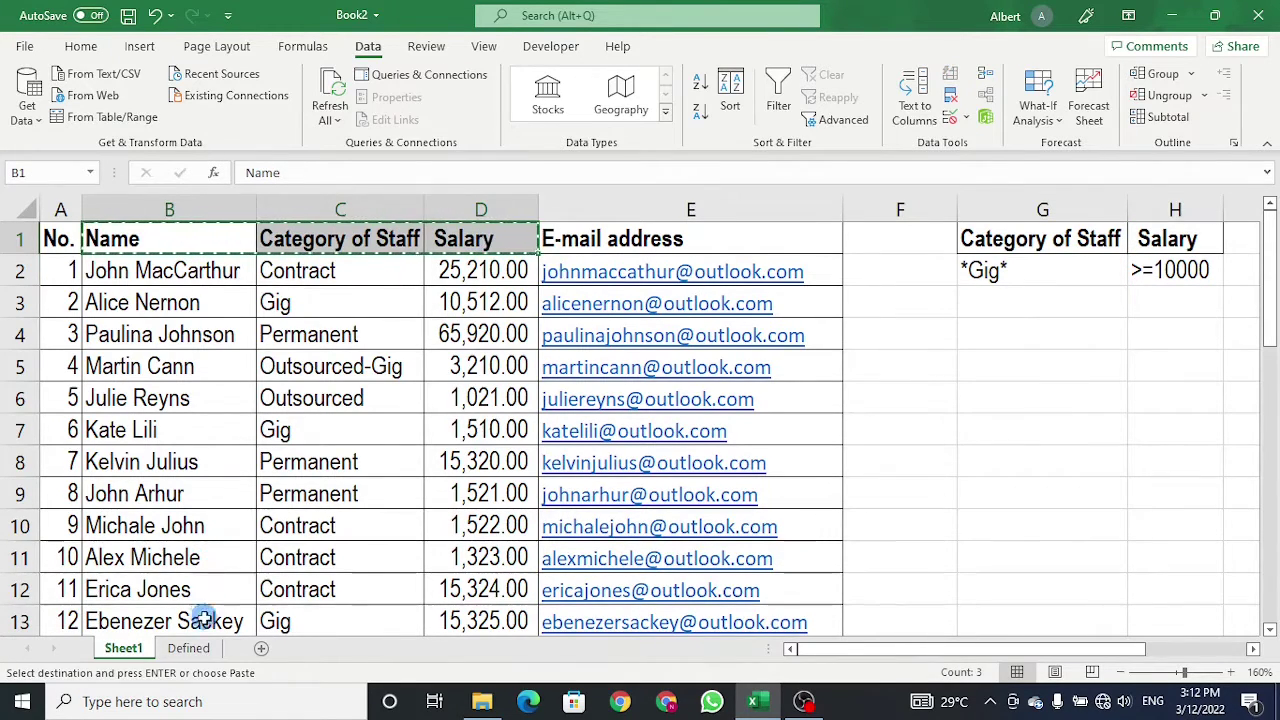
pyautogui.click(188, 648)
pyautogui.click(107, 244)
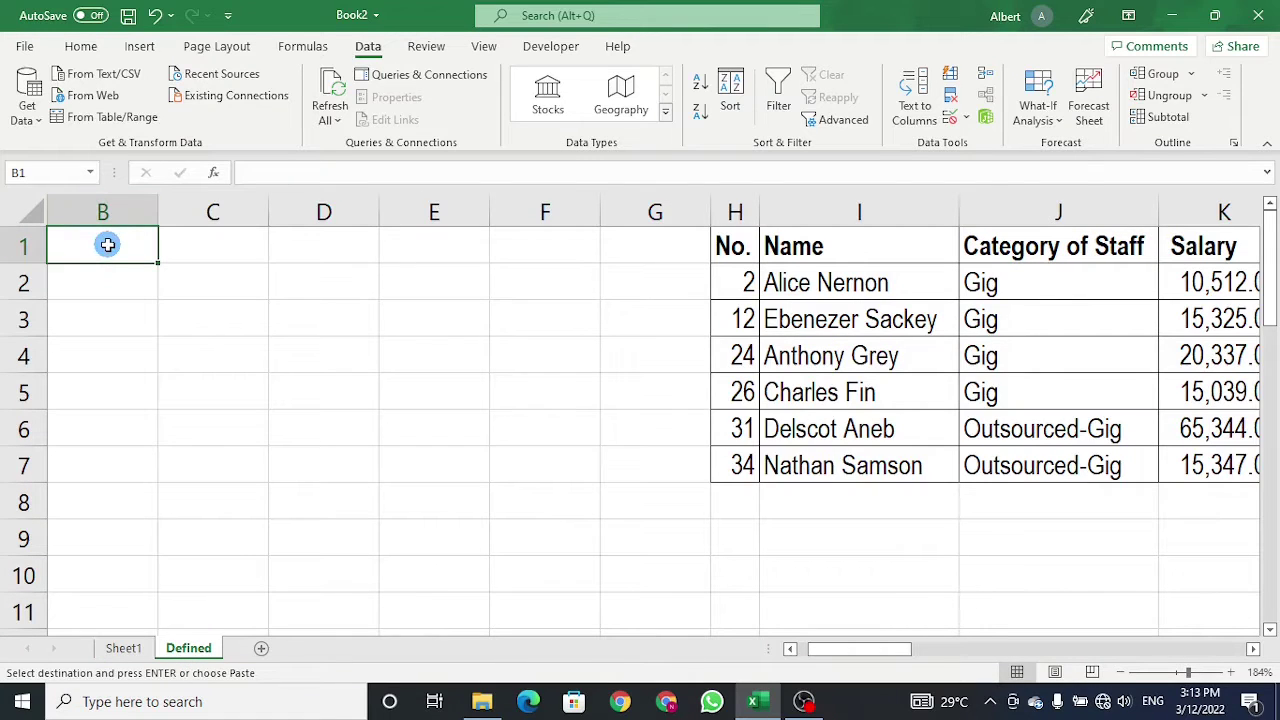
pyautogui.hotkey('ctrl', 'v')
# Fit column C of the Defined sheet to its Category of Staff header.
pyautogui.click(226, 246)
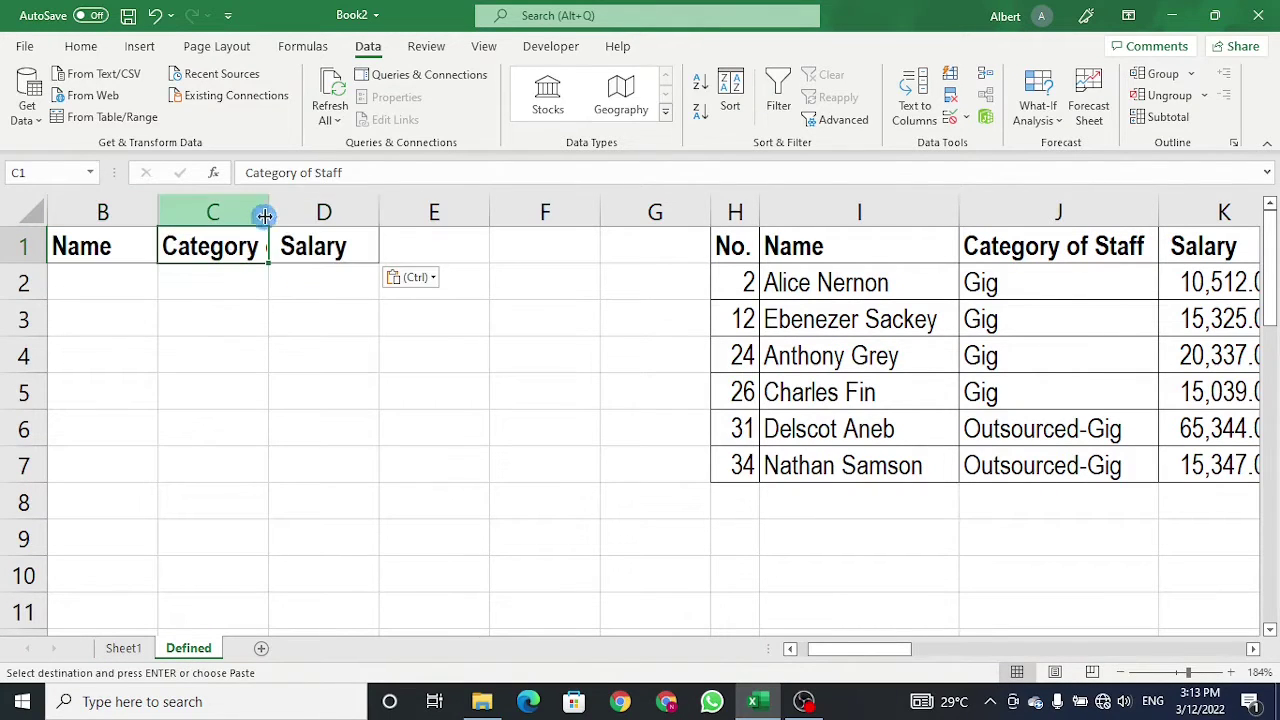
pyautogui.click(265, 214)
pyautogui.doubleClick(265, 214)
pyautogui.click(254, 355)
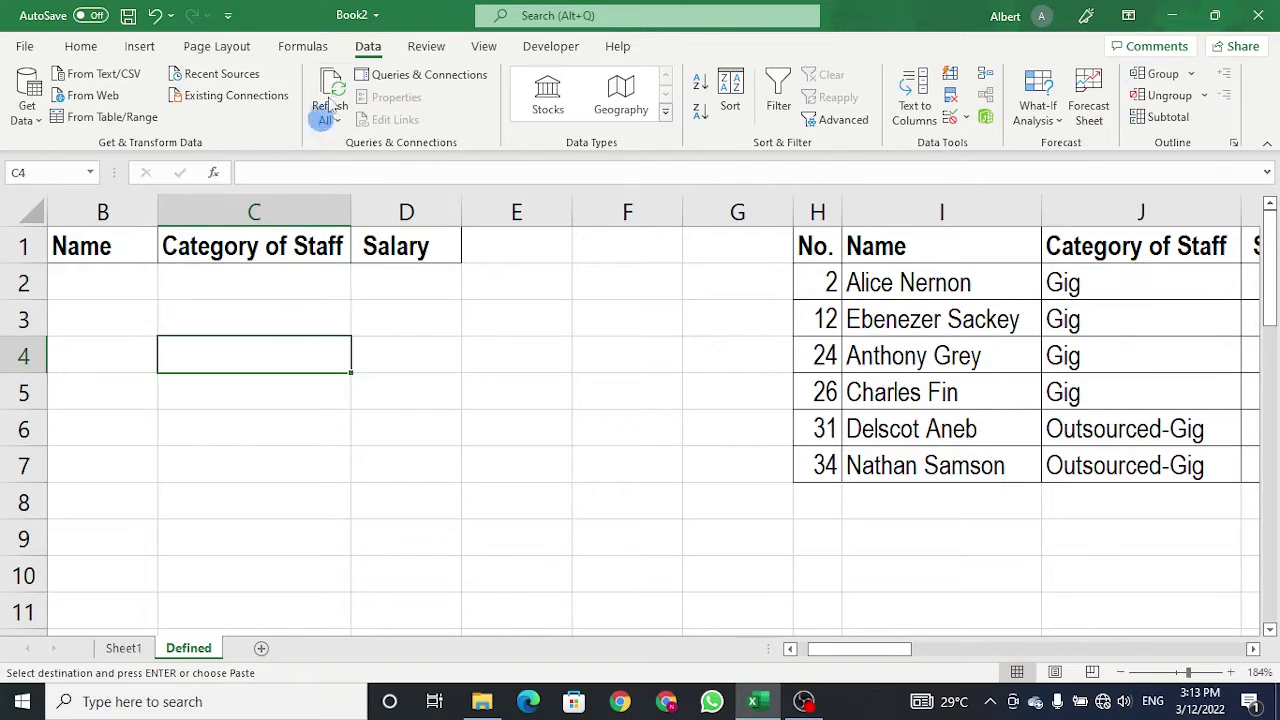
# Start an Advanced Filter that copies to another location, with Sheet1 A1:E39 as the list range.
pyautogui.click(370, 50)
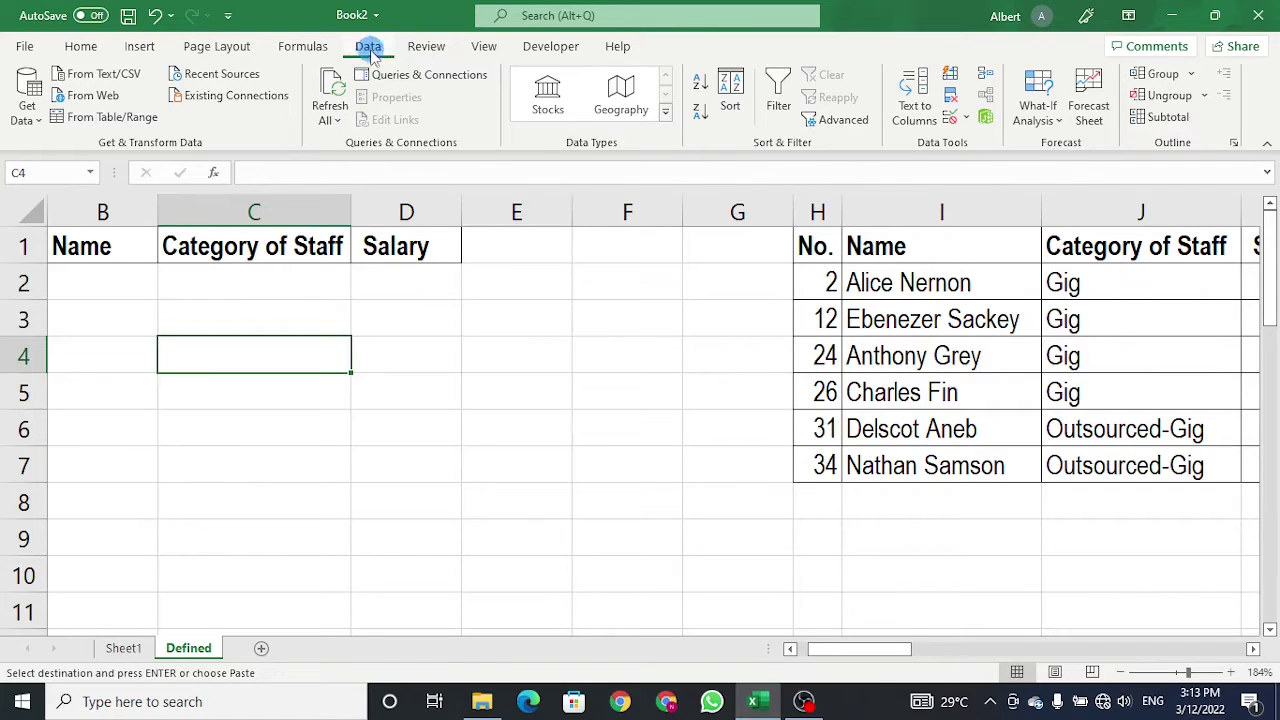
pyautogui.click(828, 119)
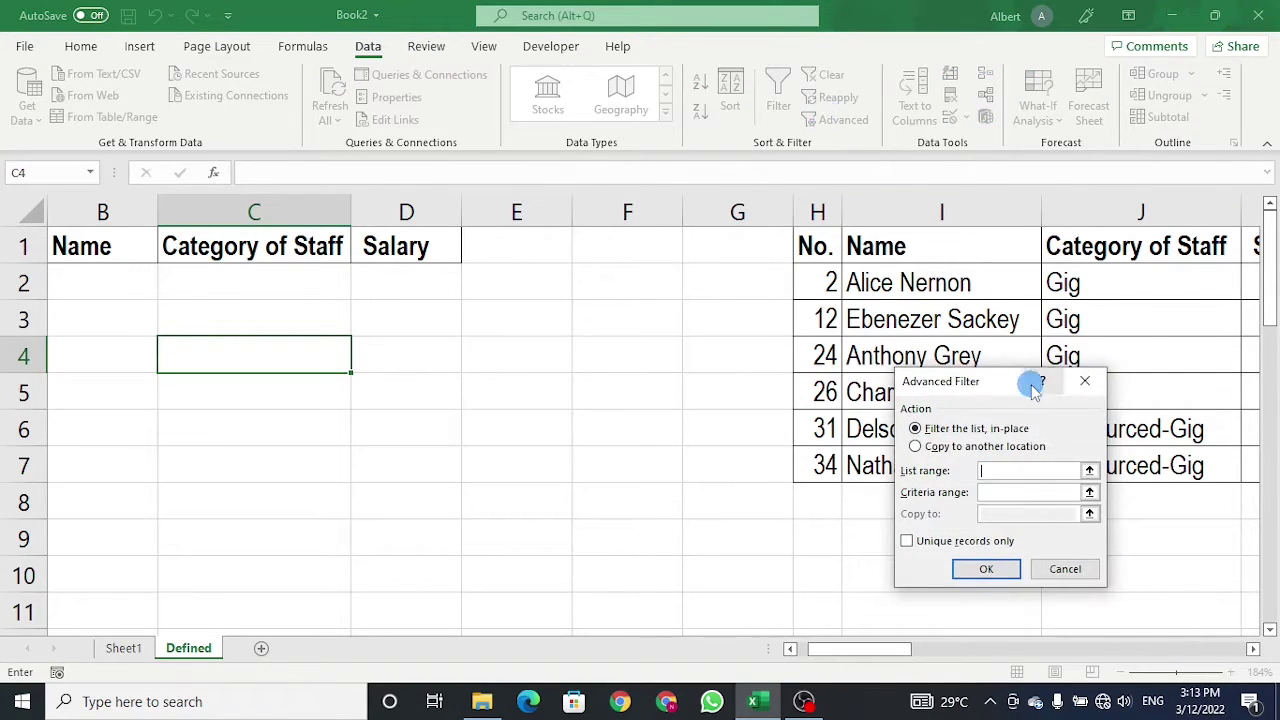
pyautogui.click(968, 446)
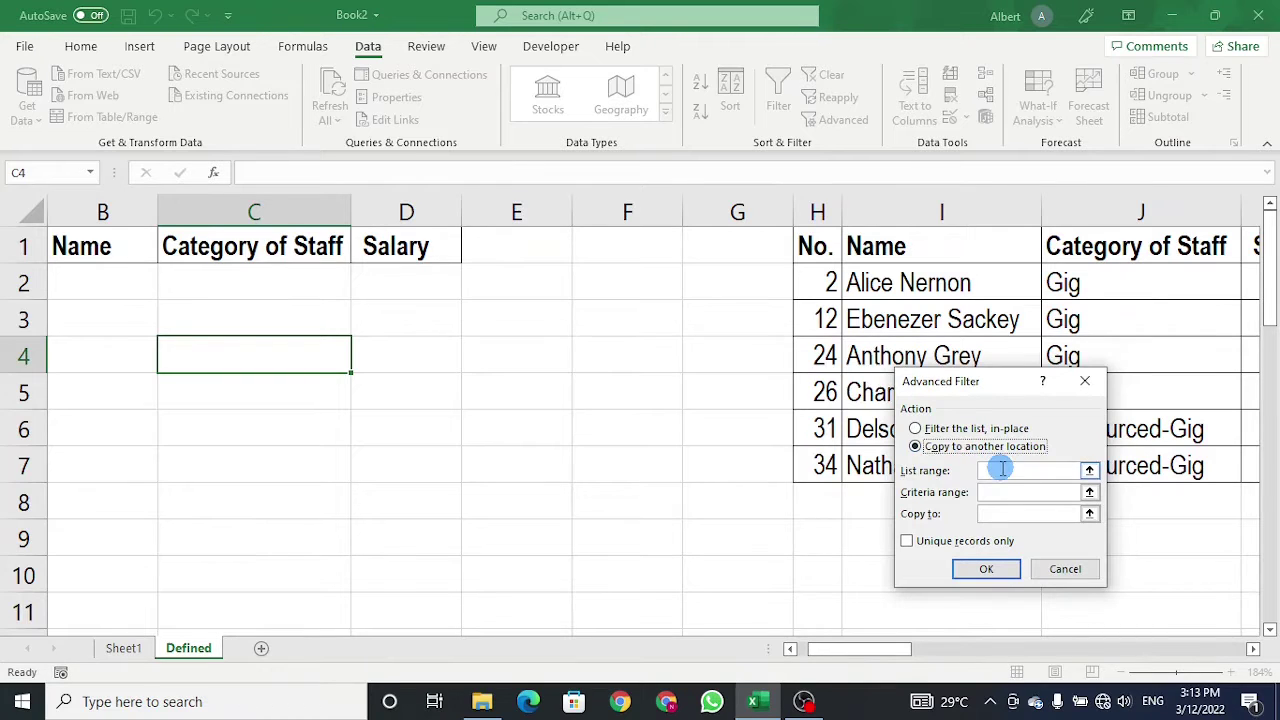
pyautogui.click(1001, 469)
pyautogui.click(123, 648)
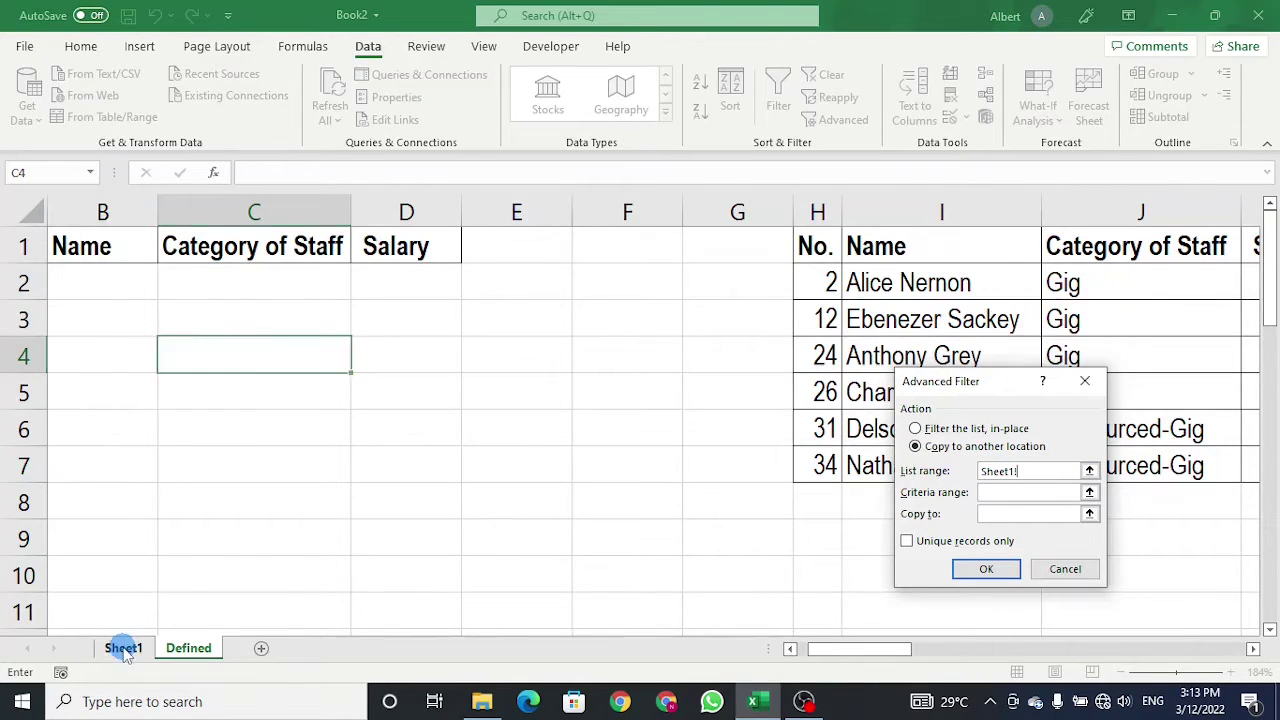
pyautogui.click(58, 234)
pyautogui.hotkey('ctrl', 'shift', 'Right')
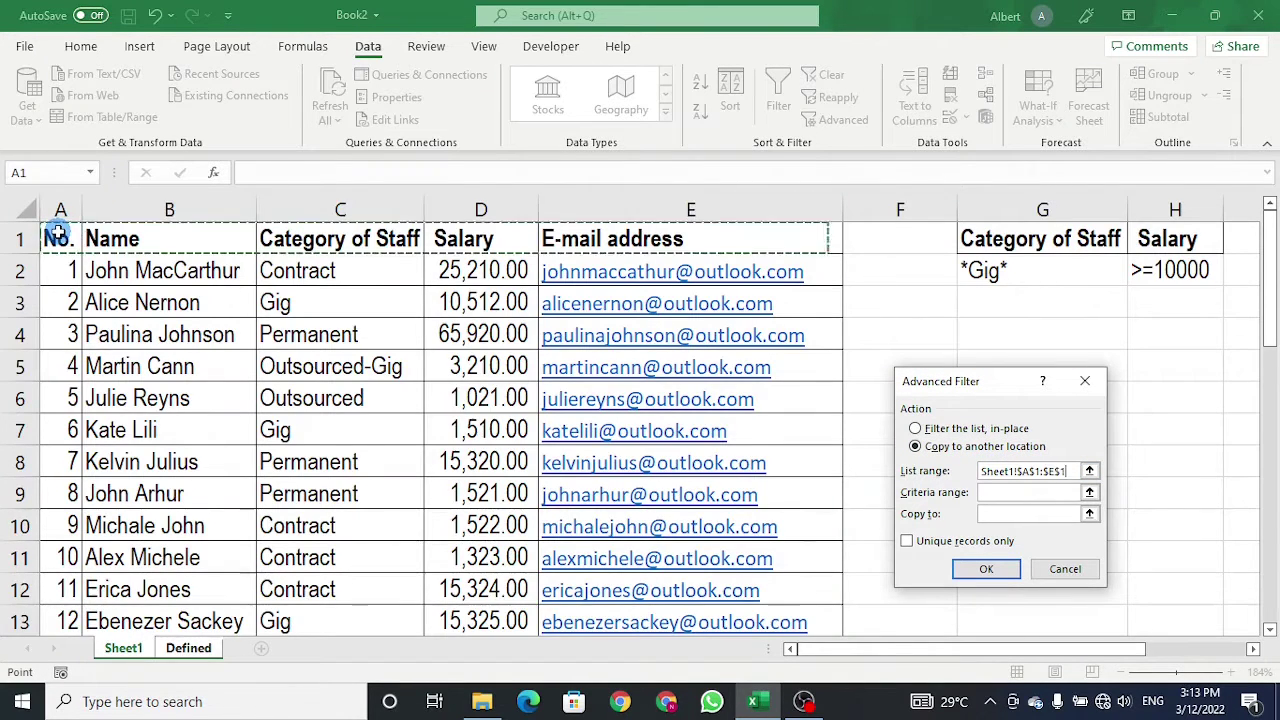
pyautogui.hotkey('ctrl', 'shift', 'Down')
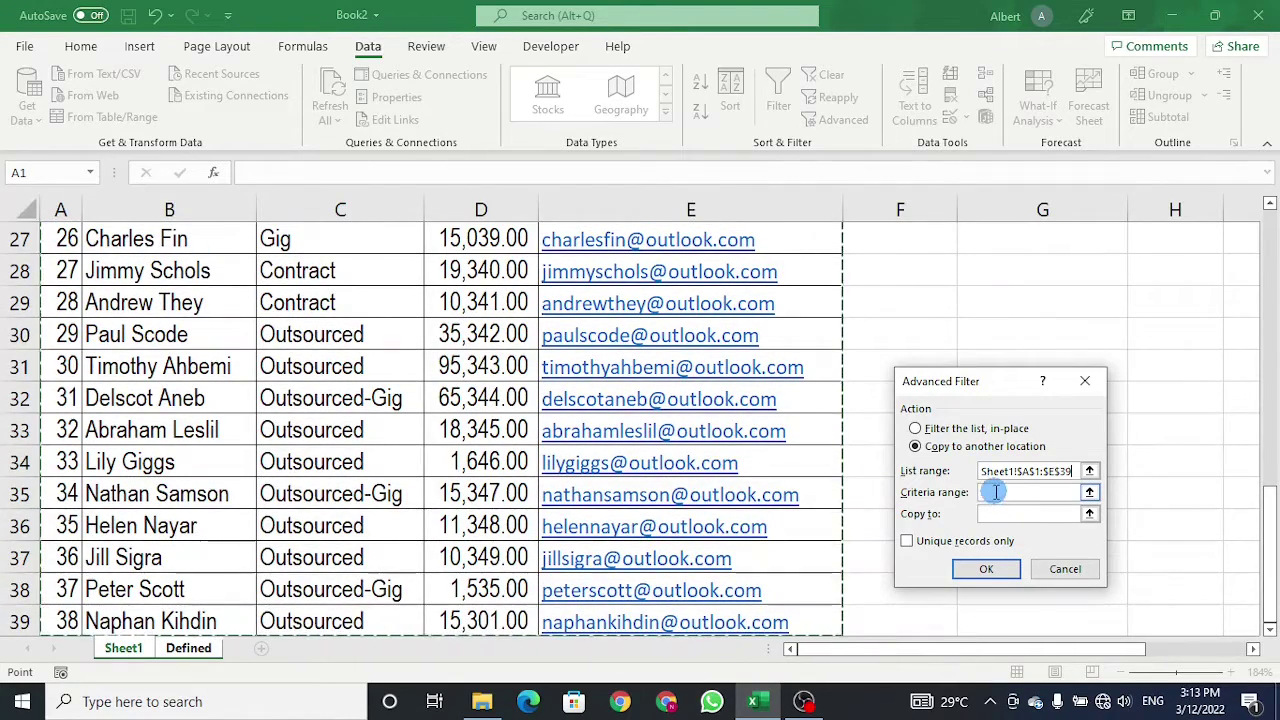
# Set the Advanced Filter's criteria range to G1:H2 on Sheet1.
pyautogui.click(996, 492)
pyautogui.click(130, 647)
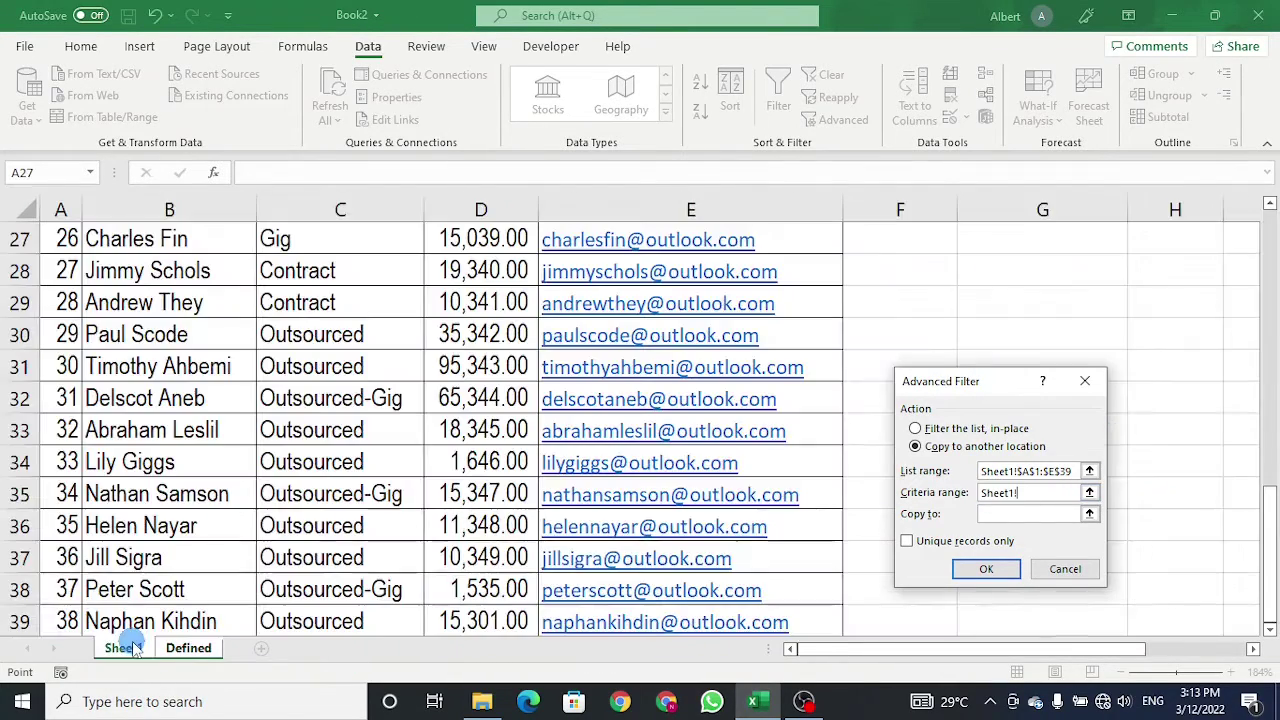
pyautogui.moveTo(1268, 500); pyautogui.dragTo(1269, 210)
pyautogui.click(1035, 235)
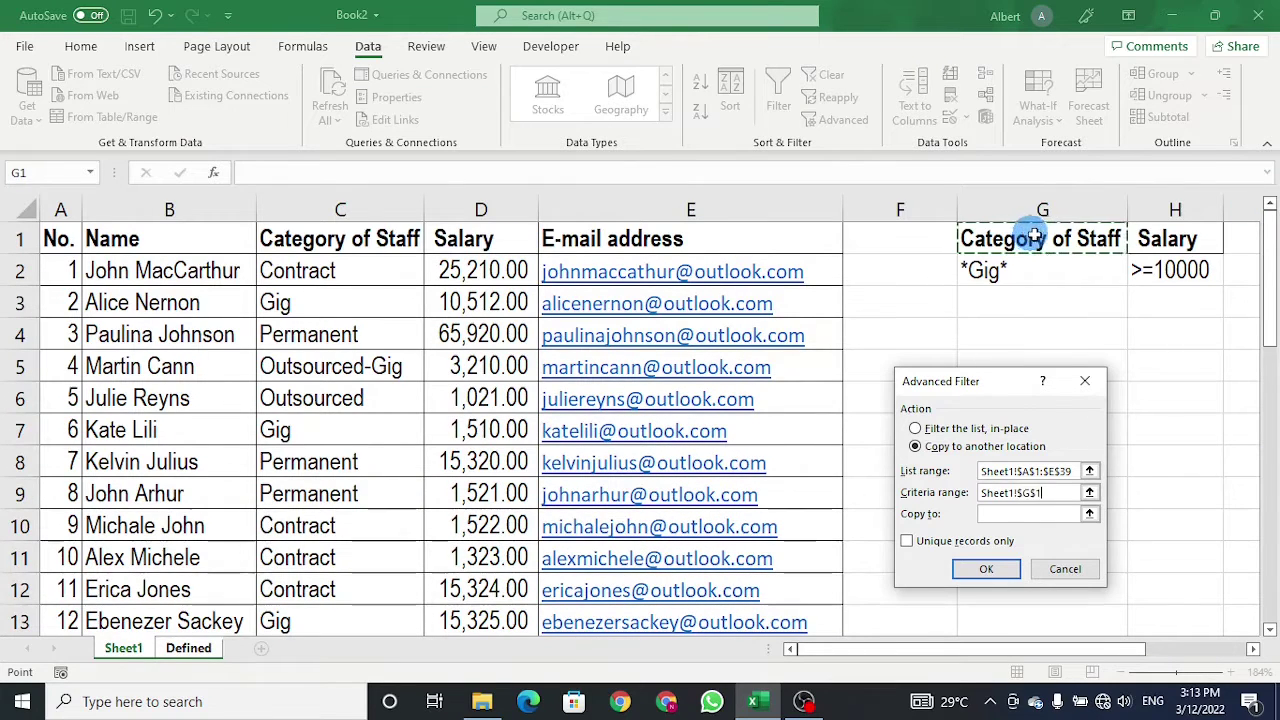
pyautogui.moveTo(1035, 235); pyautogui.dragTo(1160, 258)
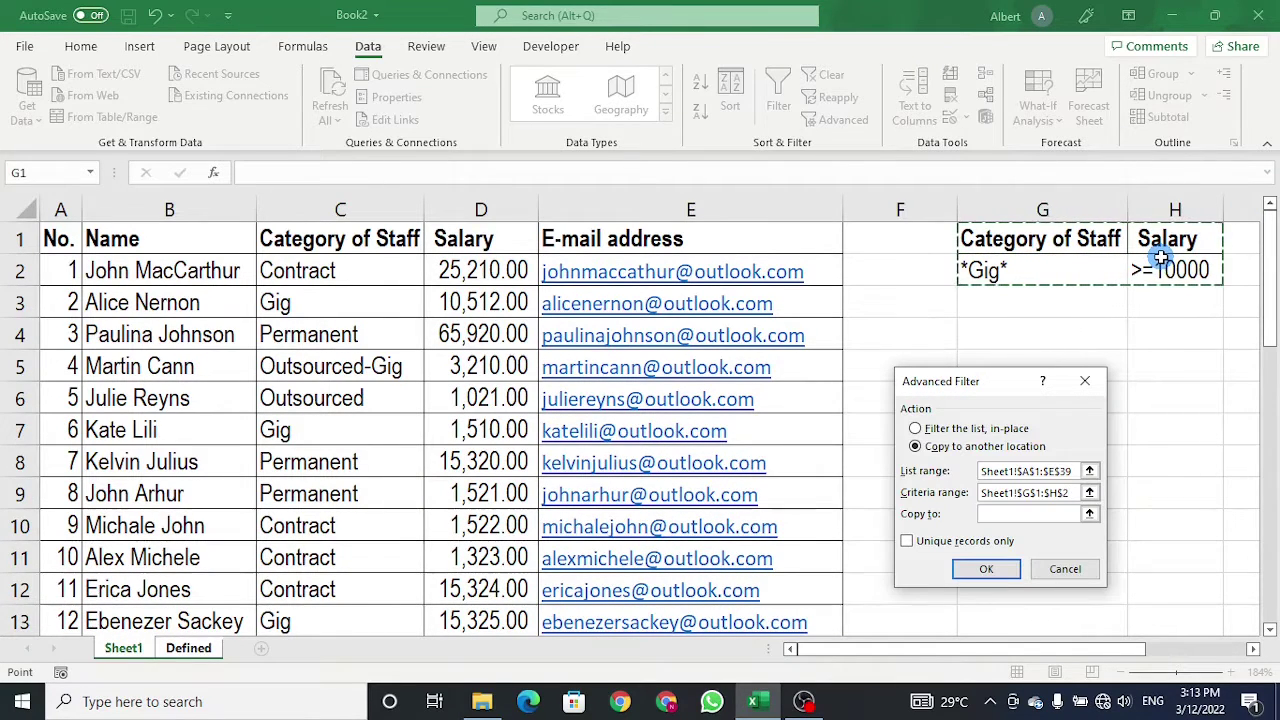
# Set the copy destination to the headers in B1:D1 of the Defined sheet and run the filter.
pyautogui.click(1035, 511)
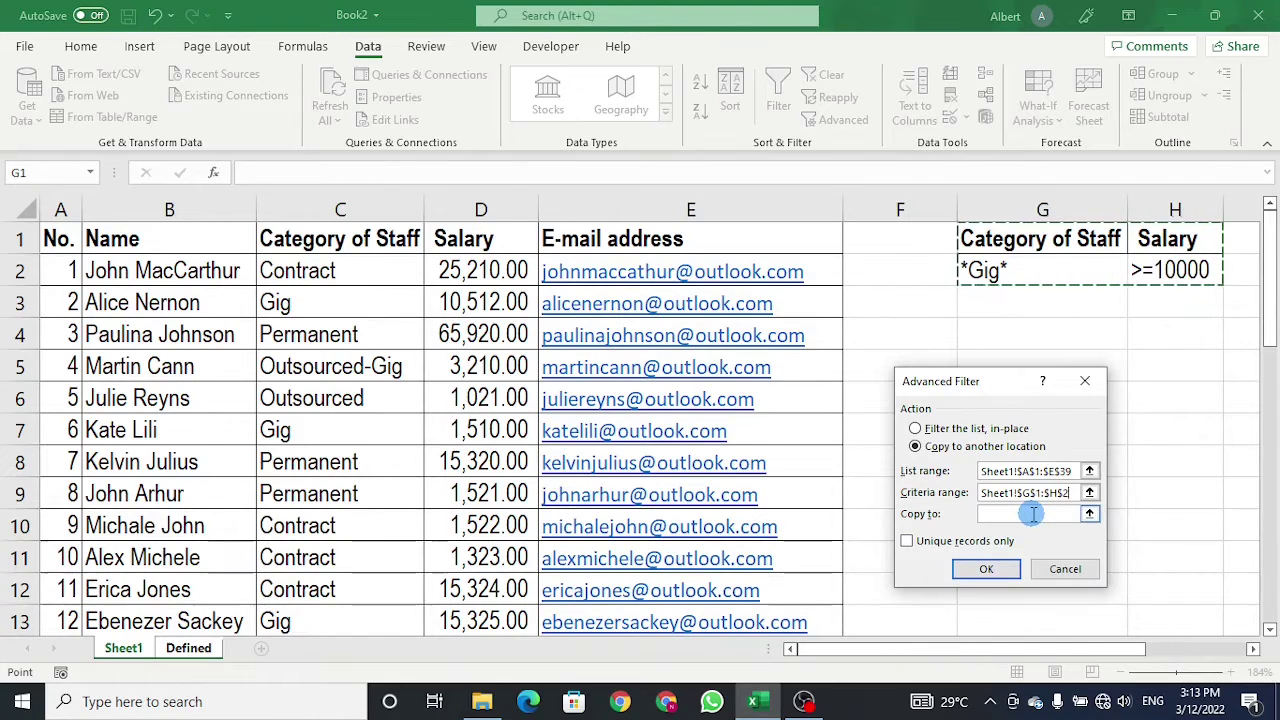
pyautogui.click(118, 240)
pyautogui.moveTo(120, 237); pyautogui.dragTo(393, 228)
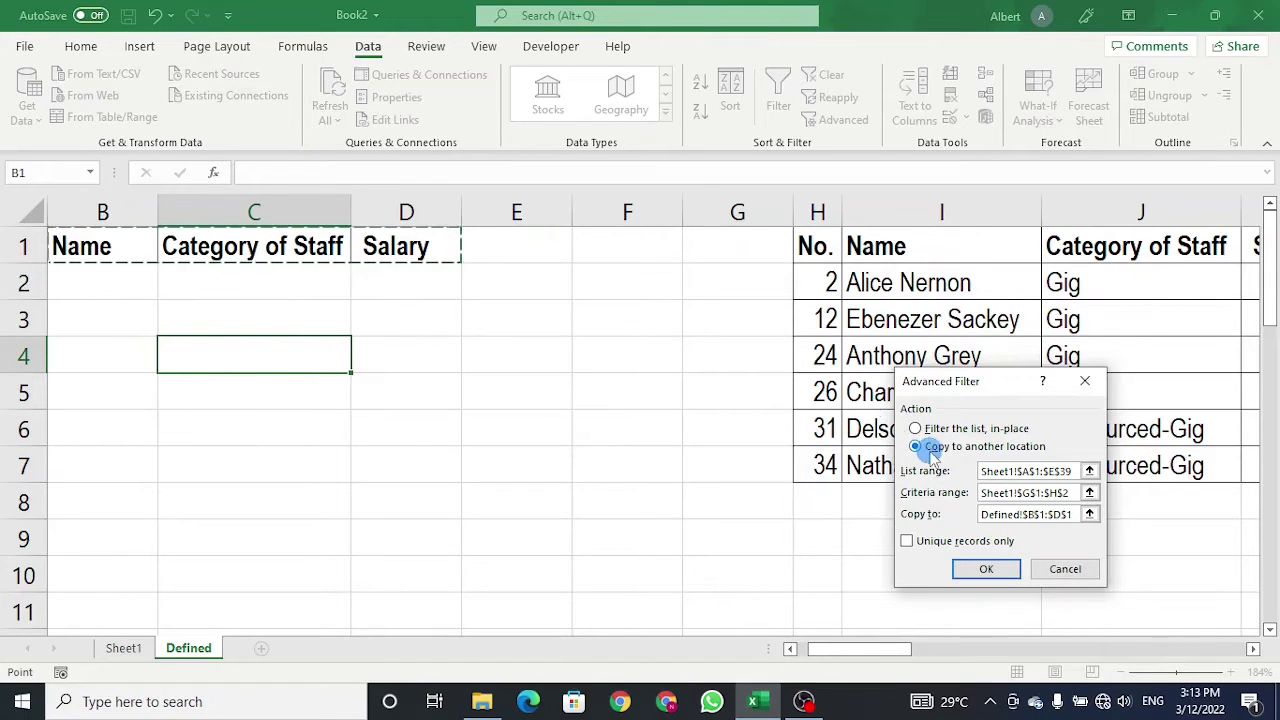
pyautogui.click(987, 567)
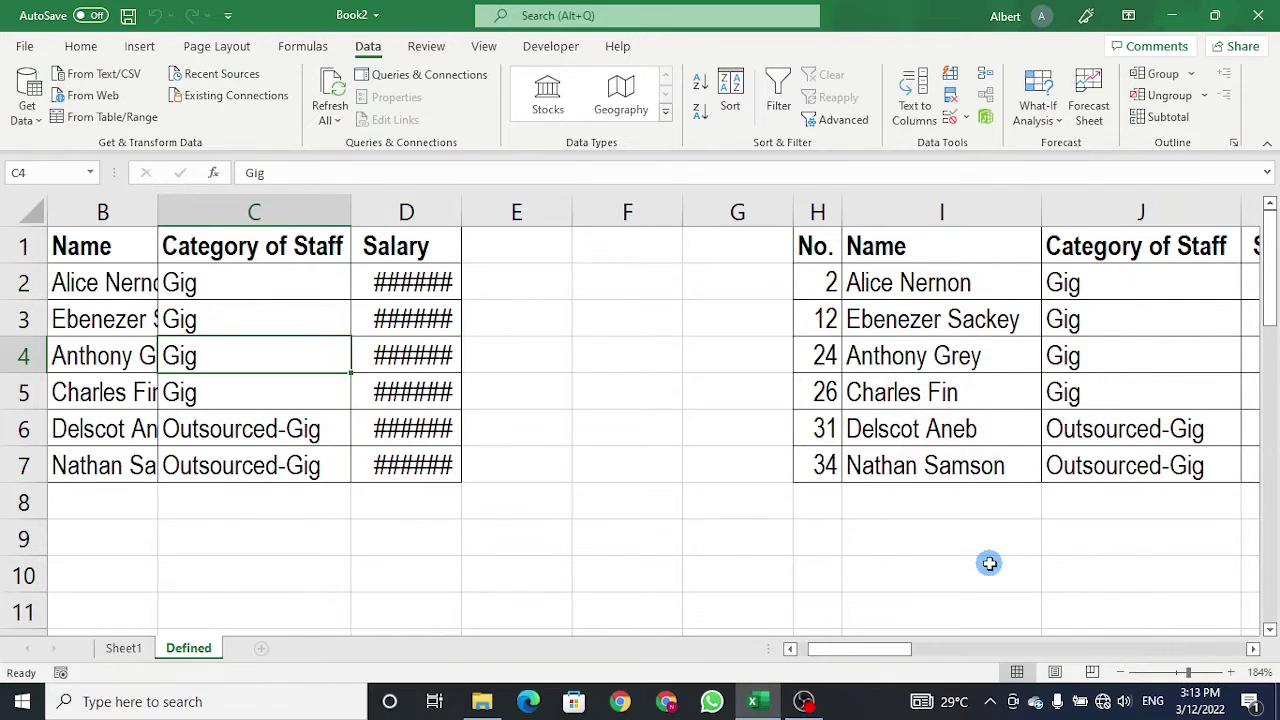
# Autofit the widths of columns B to D on the Defined sheet to the extracted records.
pyautogui.click(101, 218)
pyautogui.moveTo(101, 218); pyautogui.dragTo(351, 220)
pyautogui.doubleClick(350, 211)
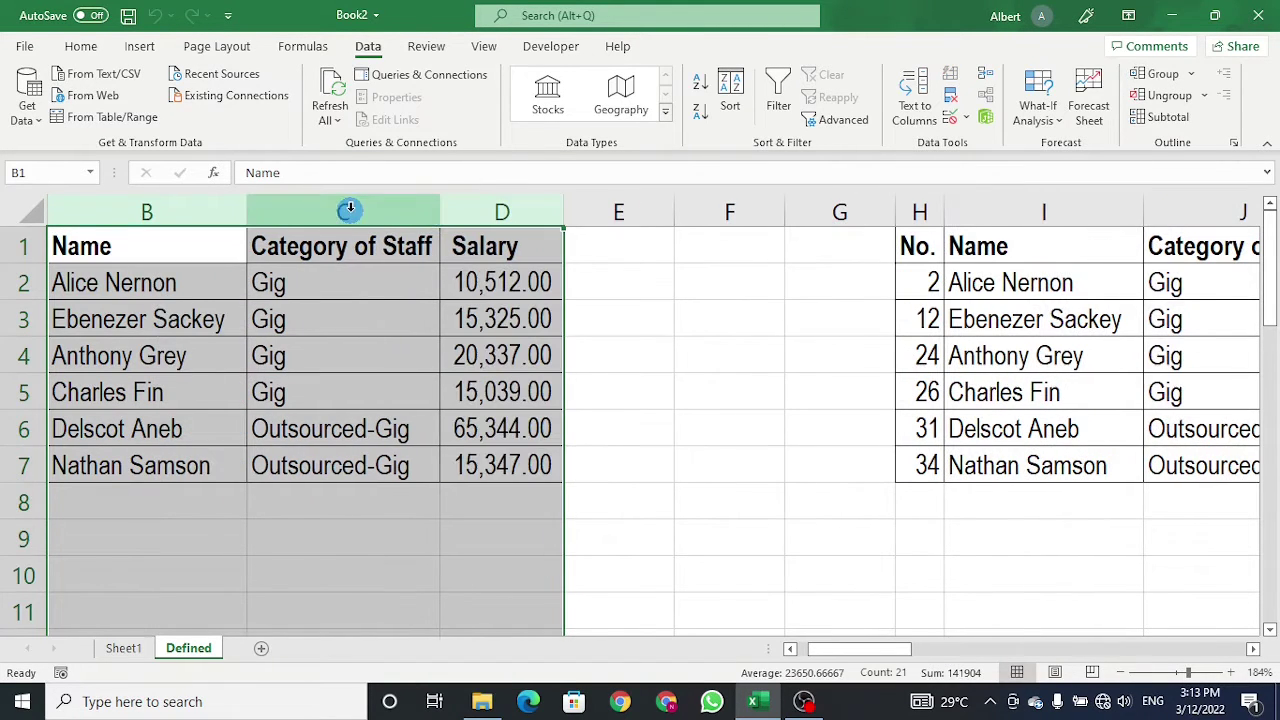
pyautogui.click(375, 288)
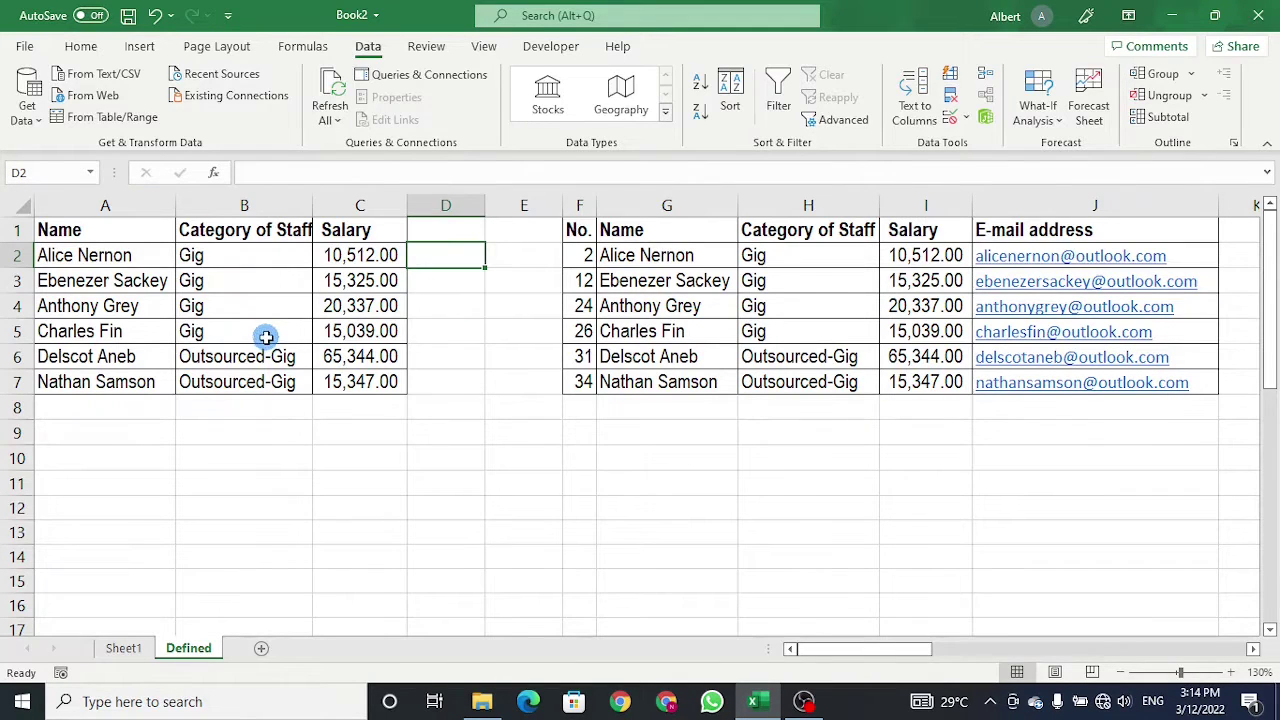
# Review the Name, Category of Staff and Salary columns of the new extract on the Defined sheet.
pyautogui.click(266, 281)
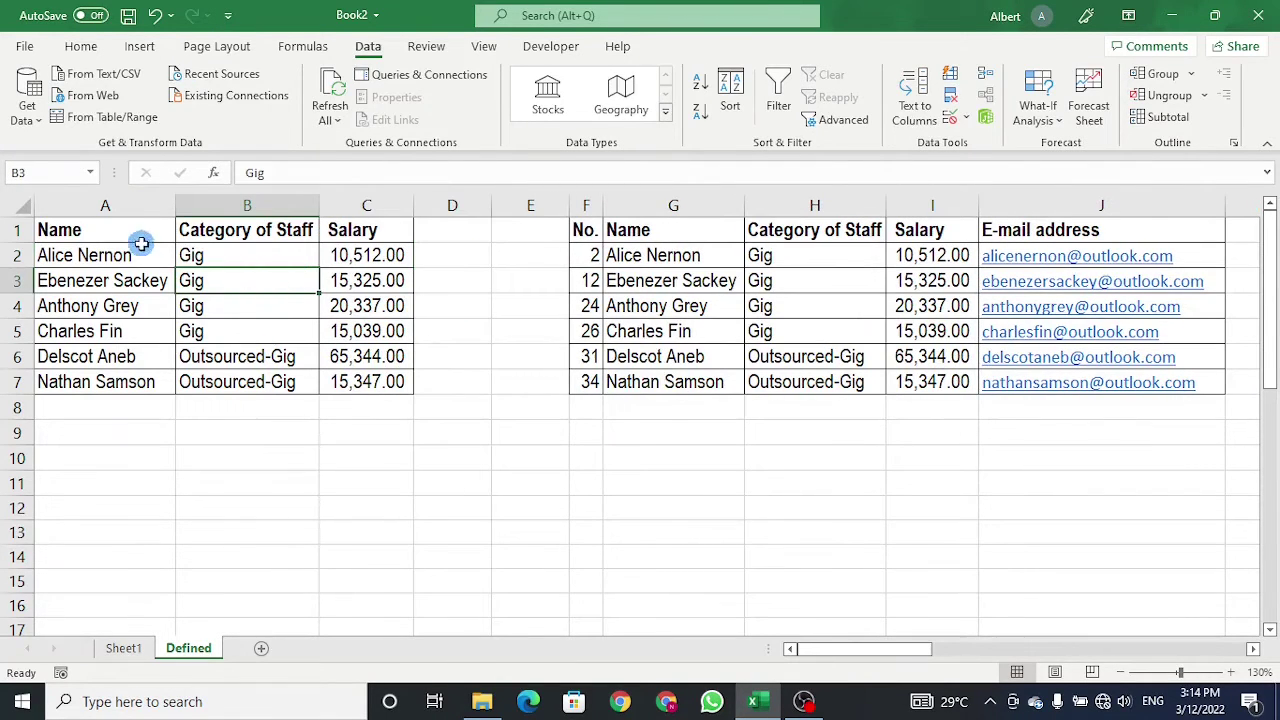
pyautogui.click(147, 207)
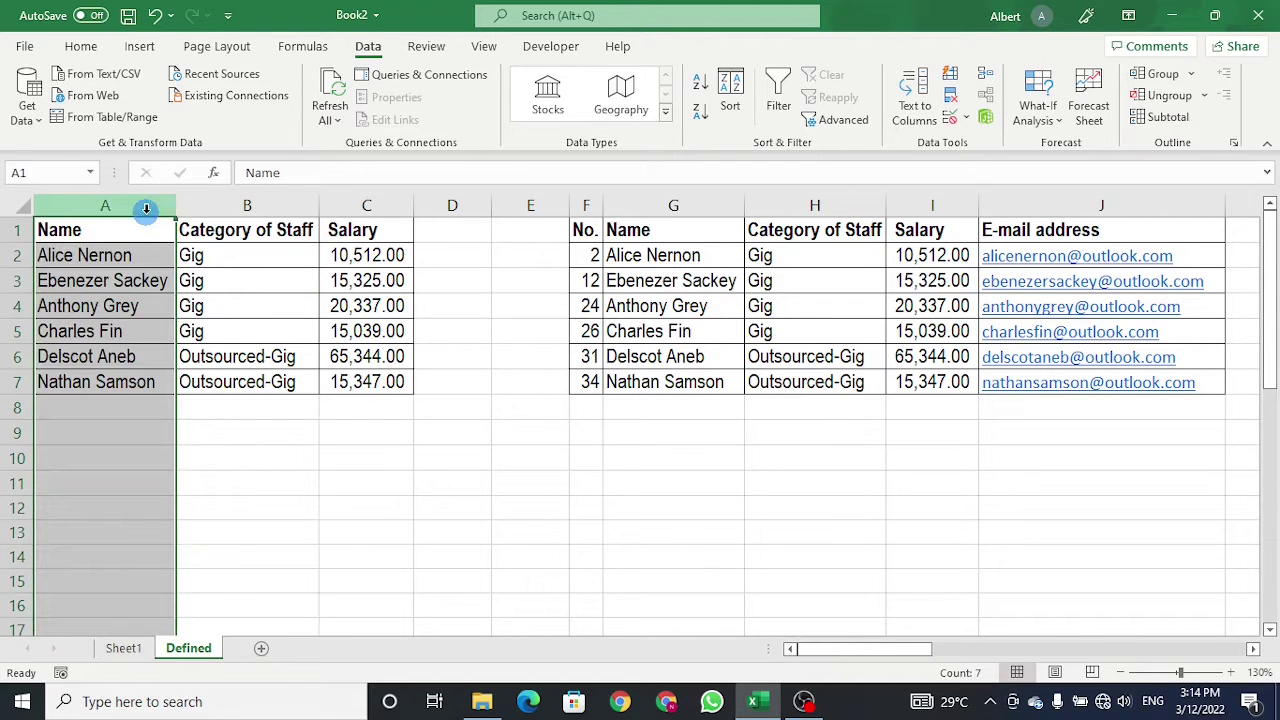
pyautogui.click(228, 206)
pyautogui.click(369, 206)
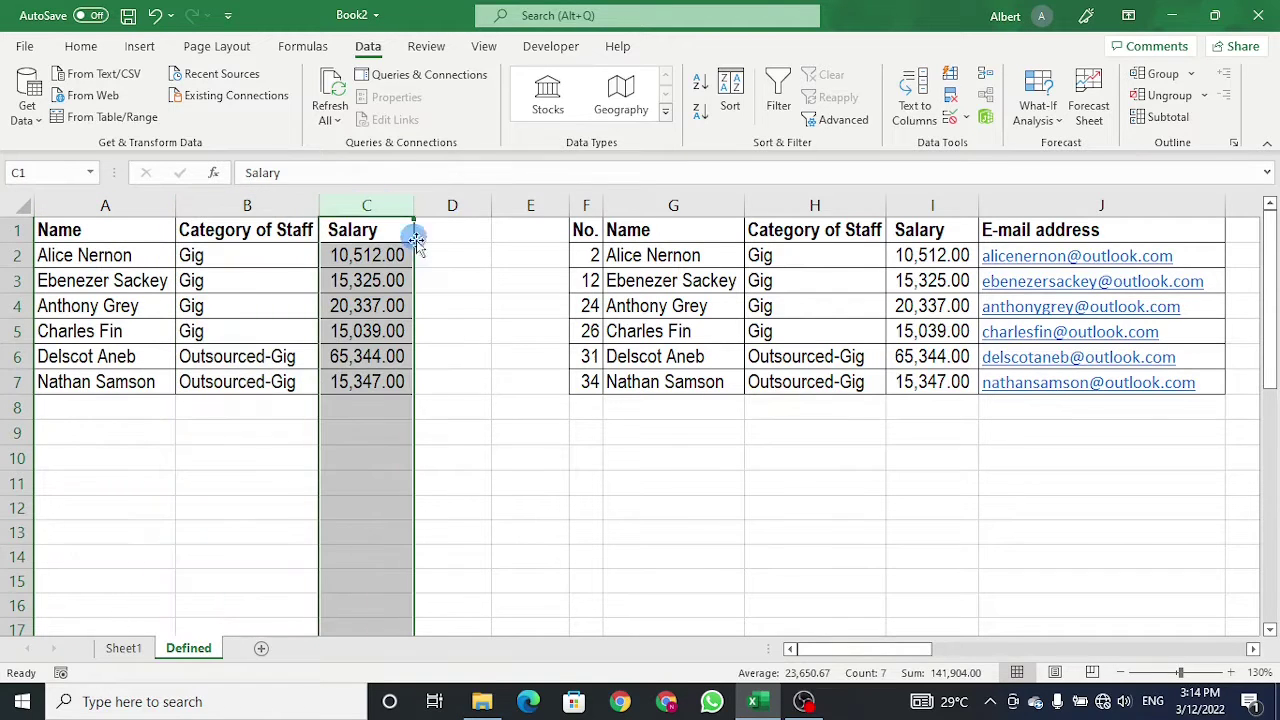
pyautogui.click(437, 280)
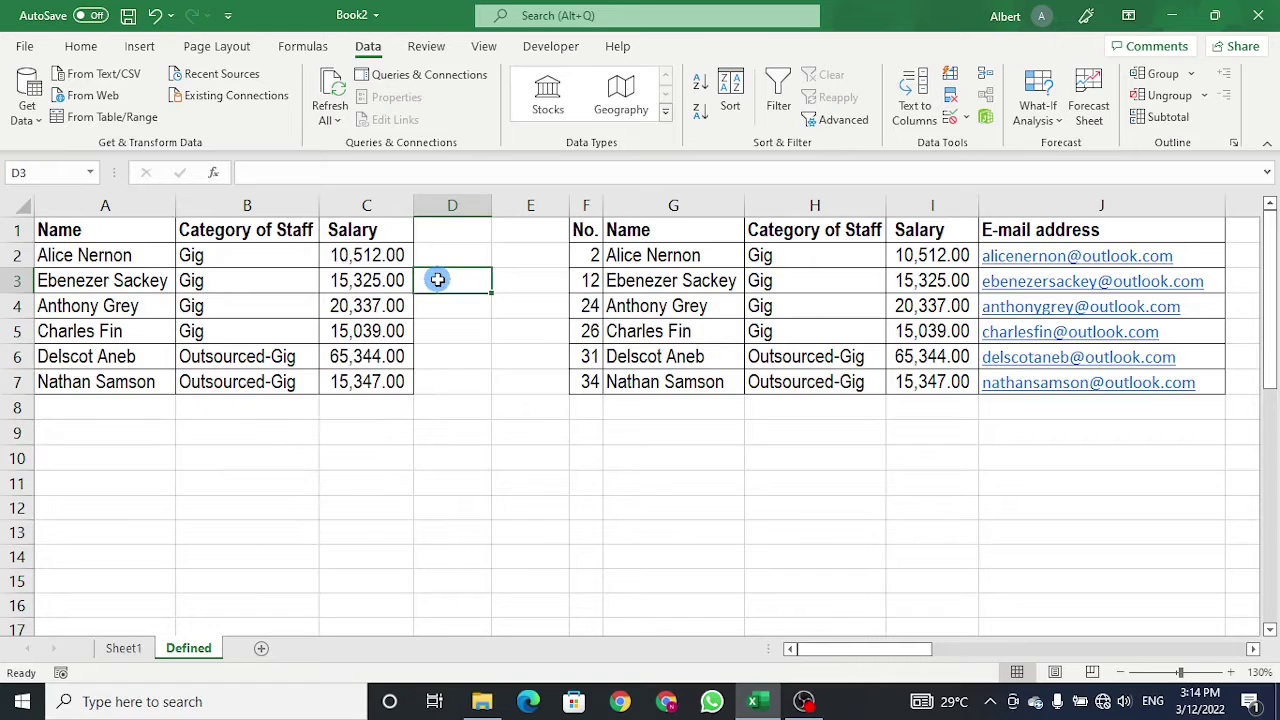
pyautogui.click(534, 432)
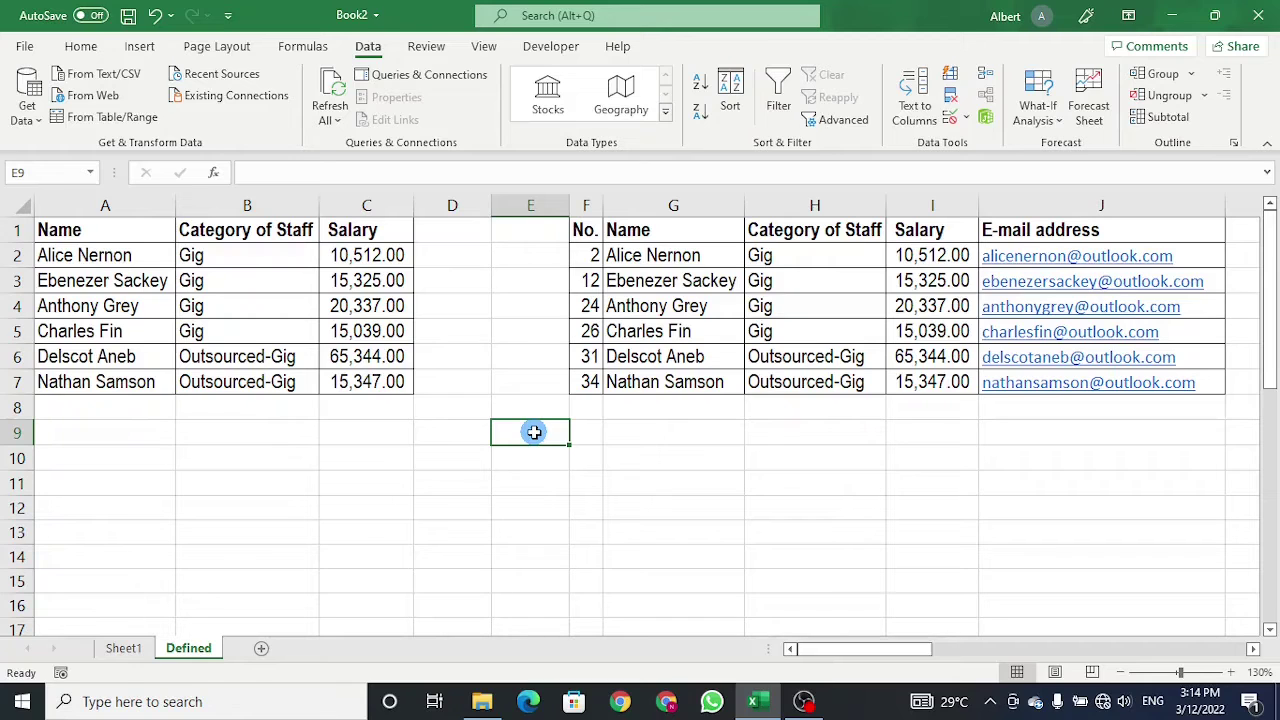
pyautogui.click(257, 428)
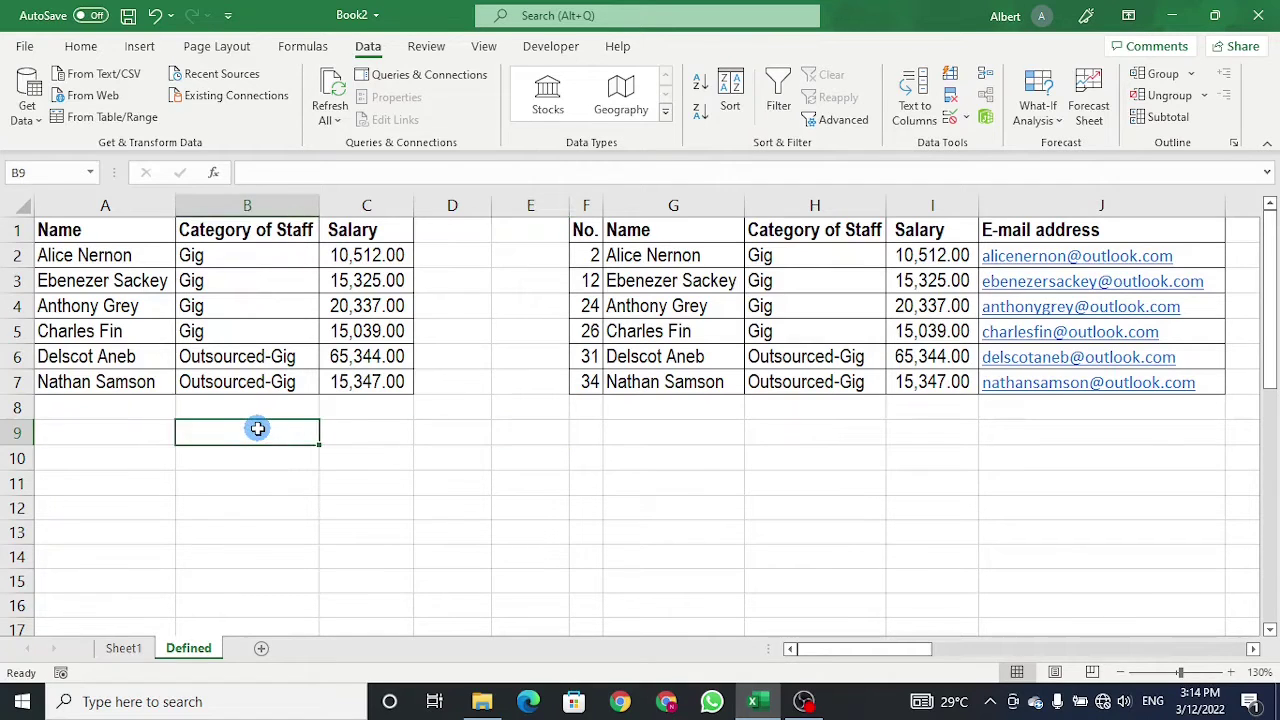